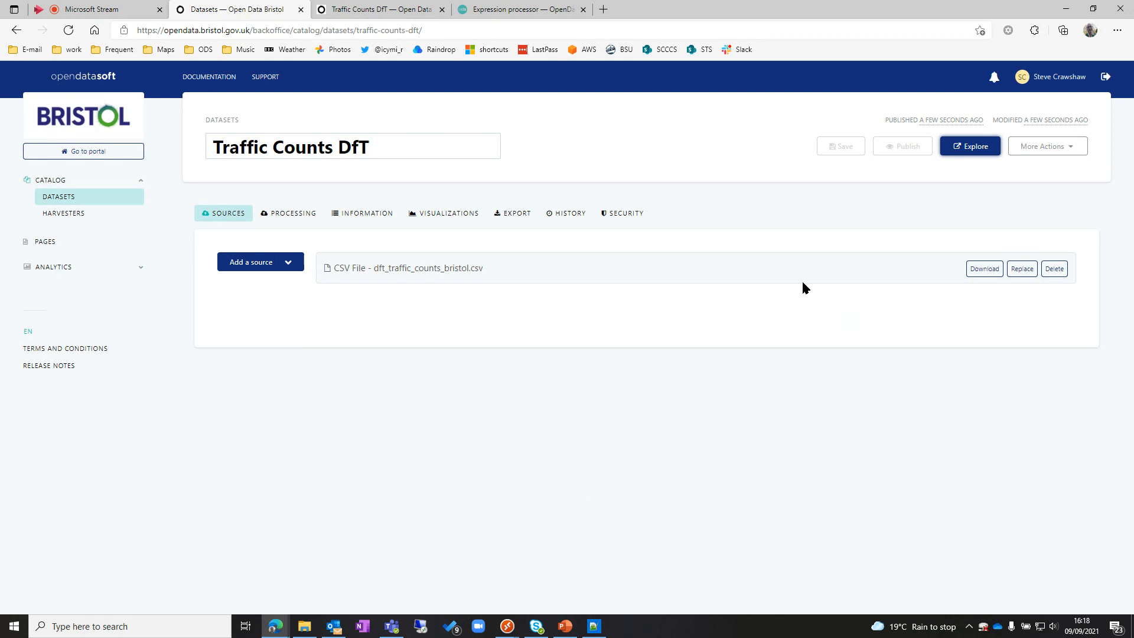
Add a Create geo point processor to the processing of the Traffic Counts DfT dataset.
{"action": "left_click", "coordinate": [282, 214]}
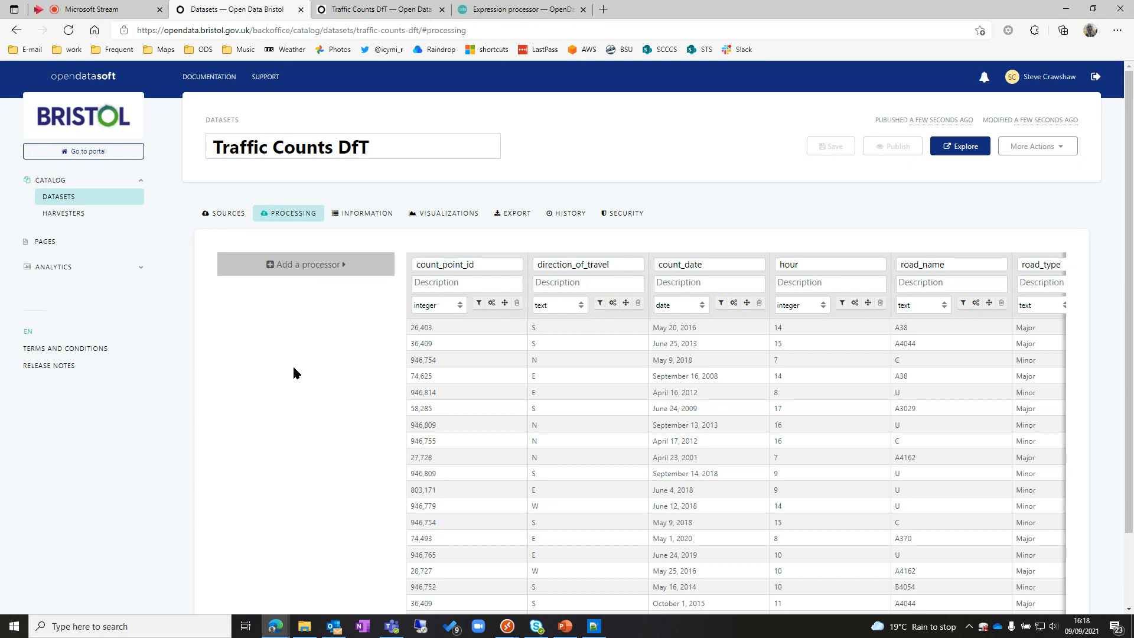
{"action": "left_click", "coordinate": [306, 266]}
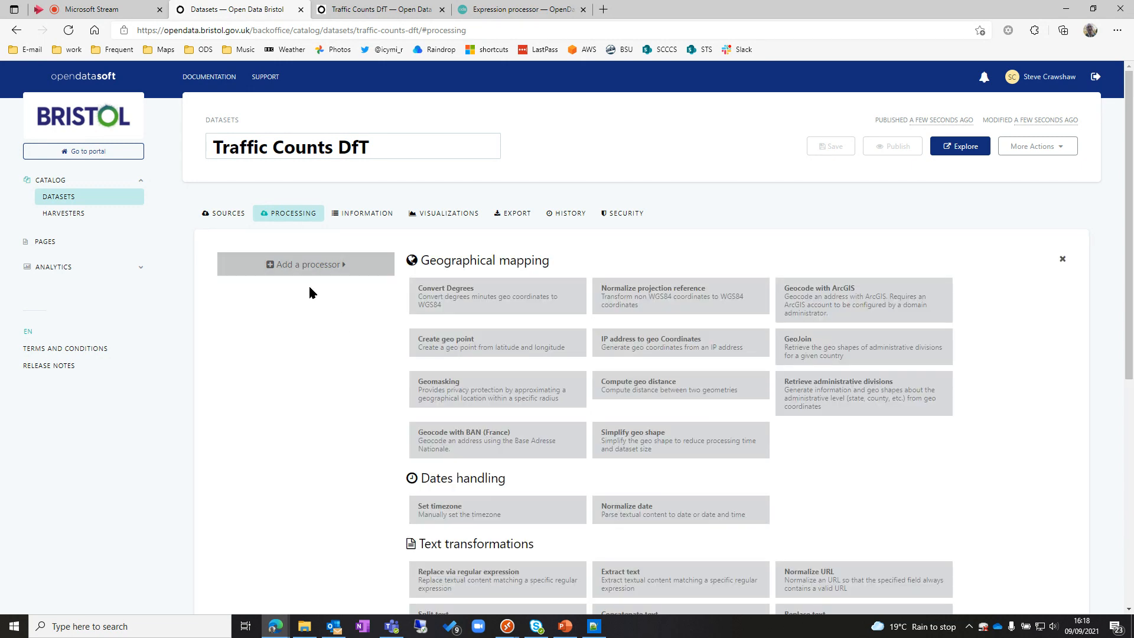
{"action": "scroll", "coordinate": [299, 381], "scroll_direction": "down", "scroll_amount": 4}
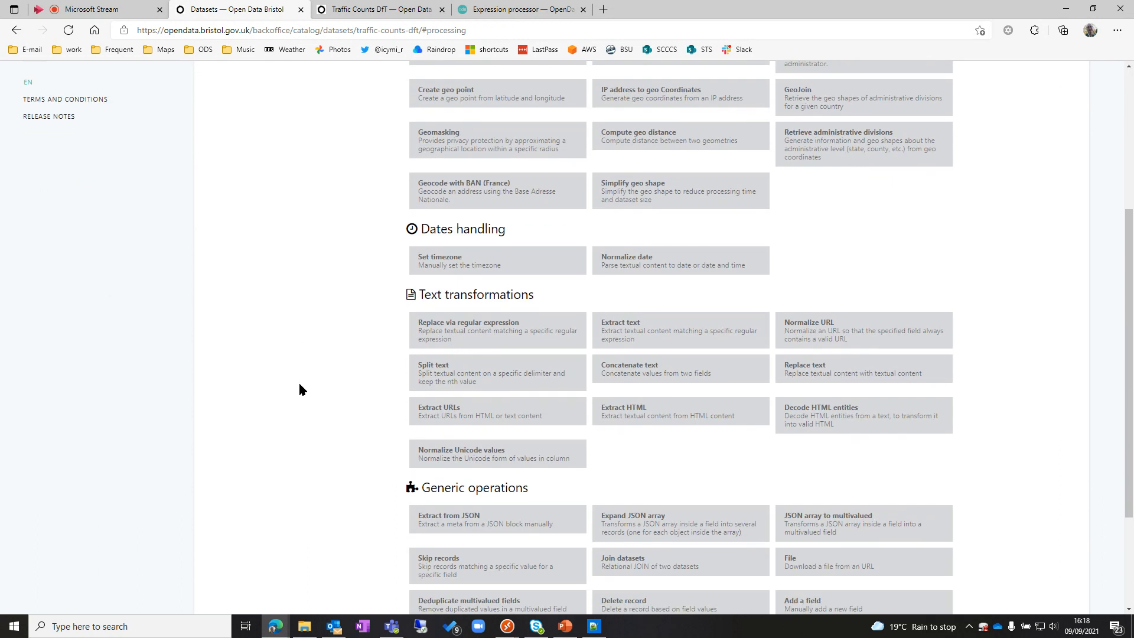
{"action": "scroll", "coordinate": [299, 381], "scroll_direction": "up", "scroll_amount": 3}
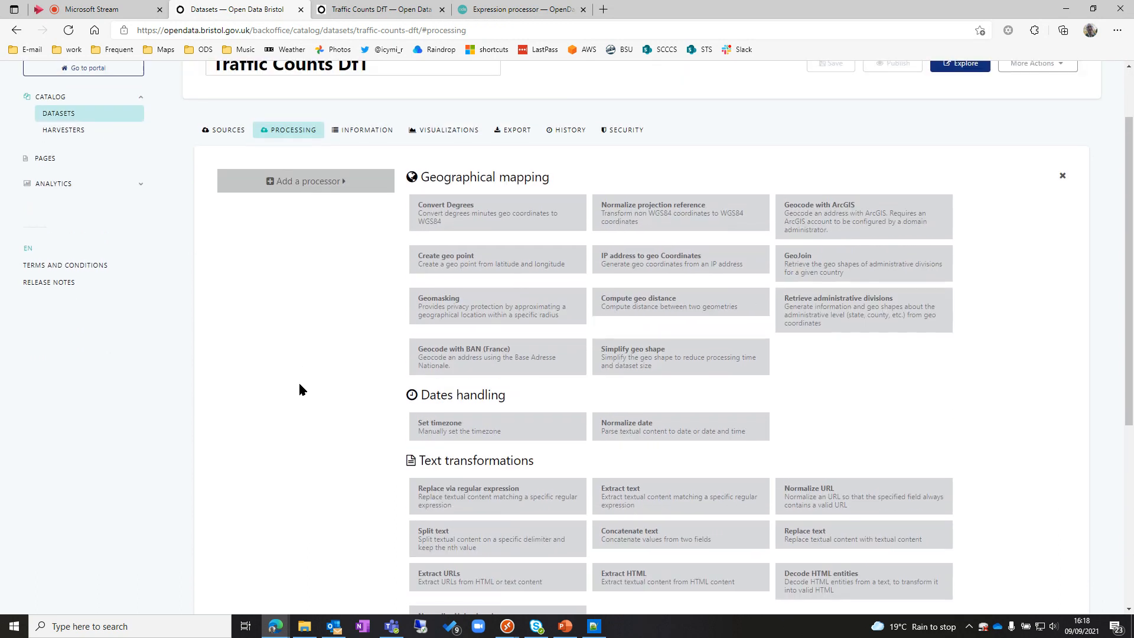
{"action": "left_click", "coordinate": [471, 264]}
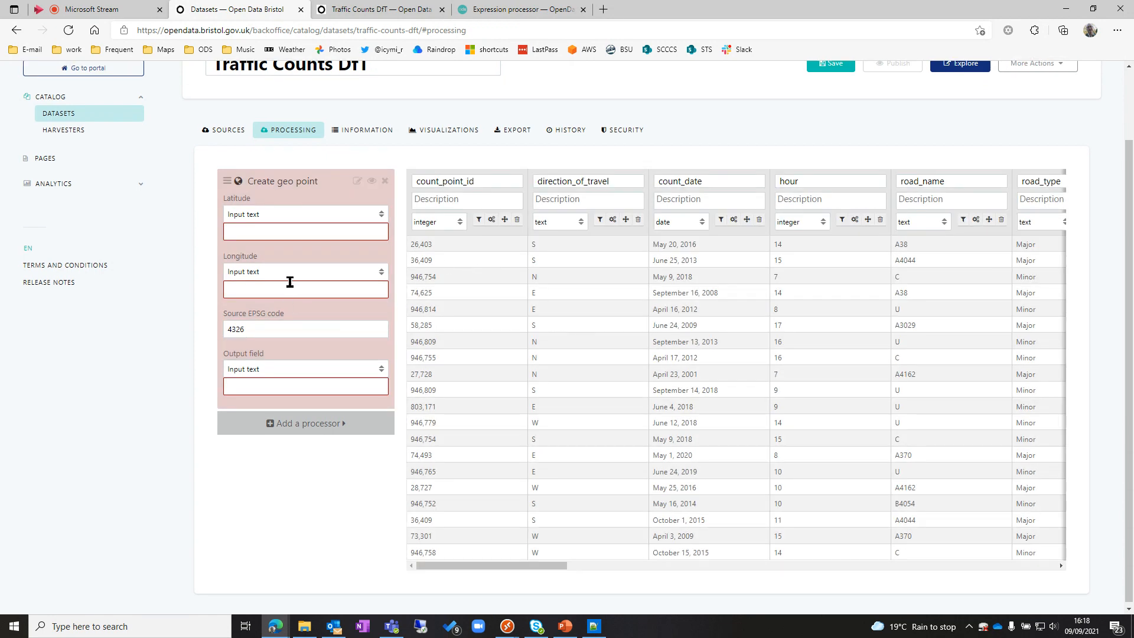
Configure the geo point processor with the latitude and longitude fields as inputs and geopoint_2d as the output field.
{"action": "left_click", "coordinate": [364, 214]}
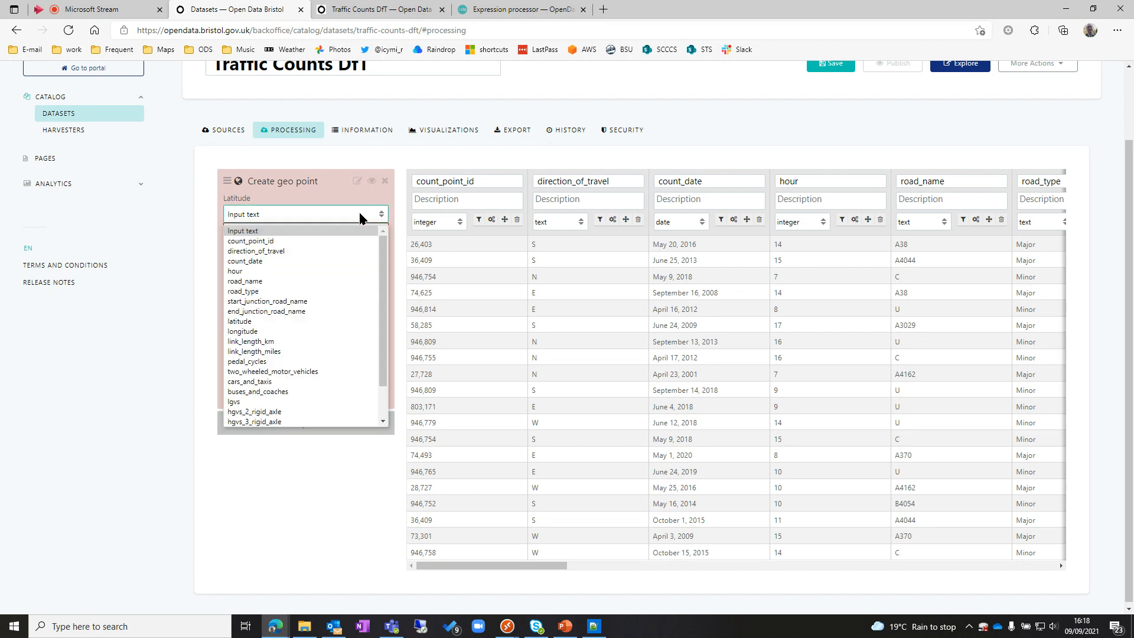
{"action": "left_click", "coordinate": [273, 321]}
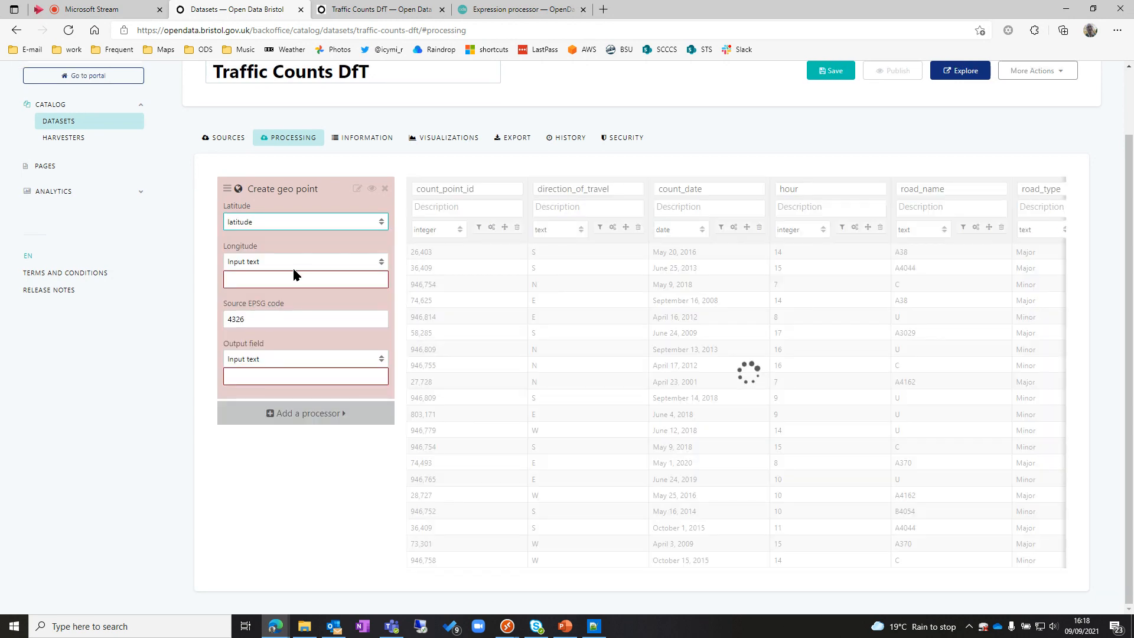
{"action": "left_click", "coordinate": [316, 259]}
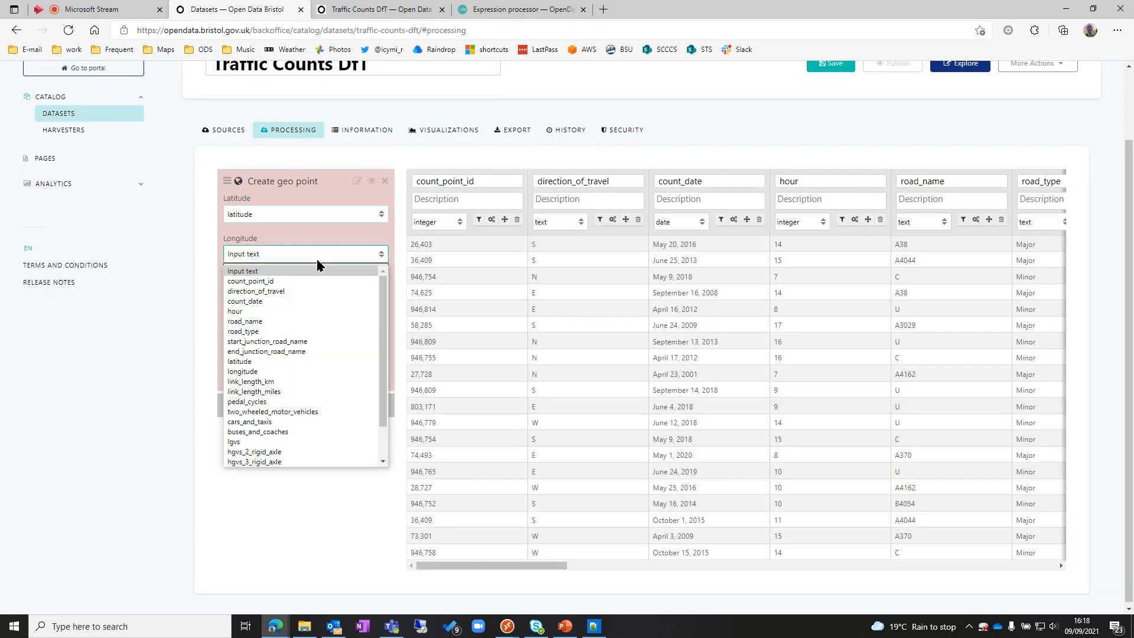
{"action": "left_click", "coordinate": [271, 372]}
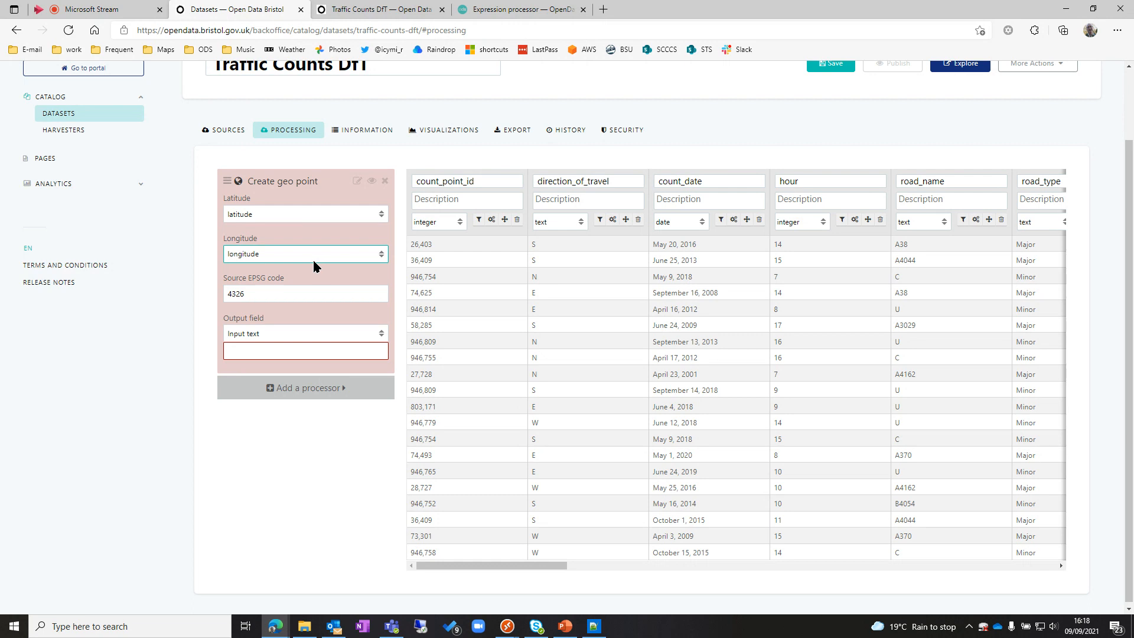
{"action": "left_click", "coordinate": [276, 350]}
{"action": "type", "text": "geopo"}
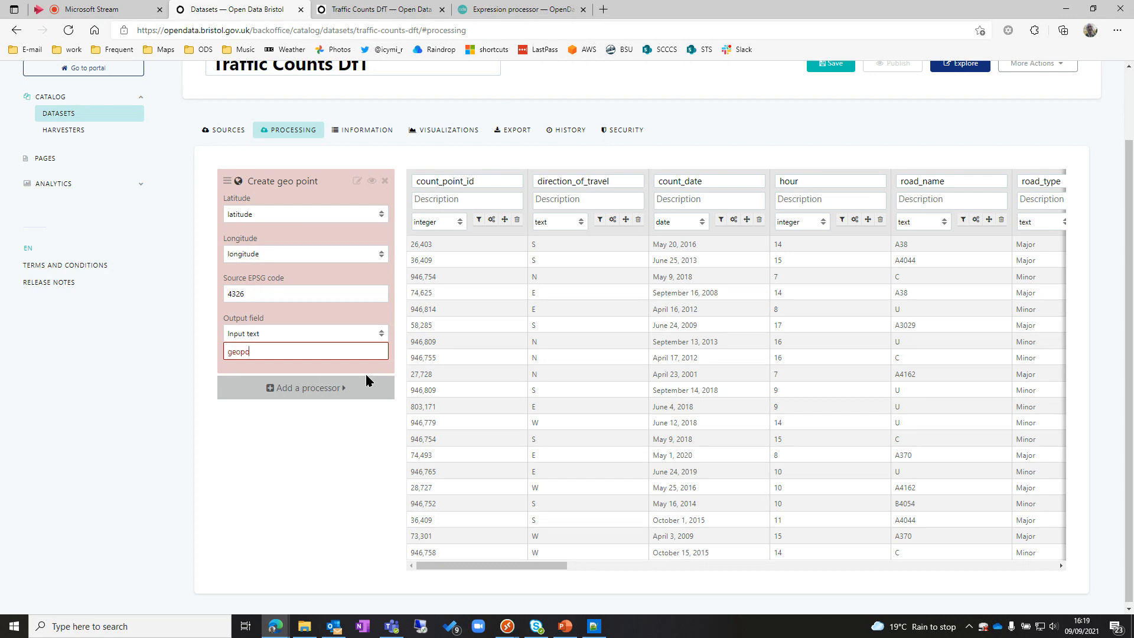
{"action": "type", "text": "int_2d"}
{"action": "left_click", "coordinate": [357, 181]}
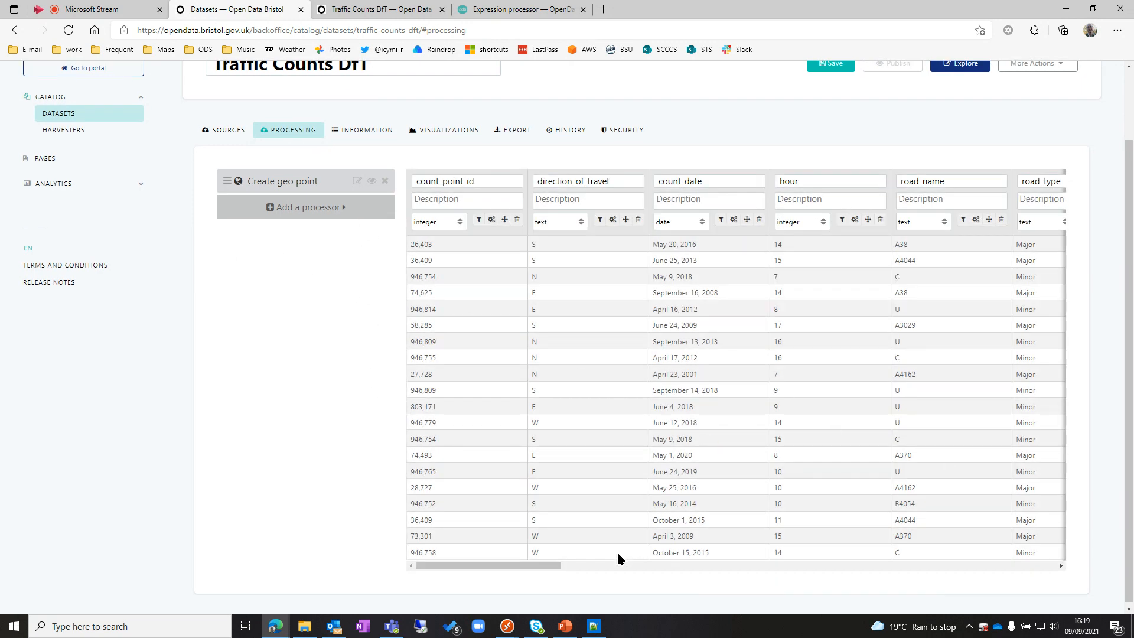
Check the geopoint_2d column in the data preview, including the map preview of a coordinate.
{"action": "left_click_drag", "start_coordinate": [547, 566], "coordinate": [1064, 570]}
{"action": "mouse_move", "coordinate": [981, 278]}
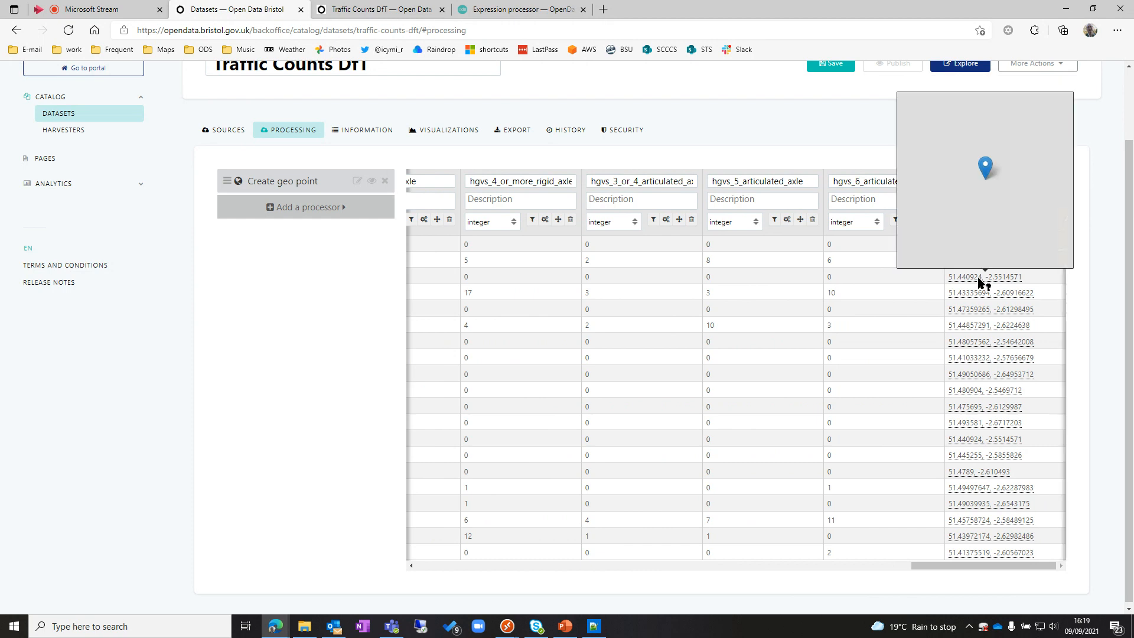
{"action": "mouse_move", "coordinate": [980, 312]}
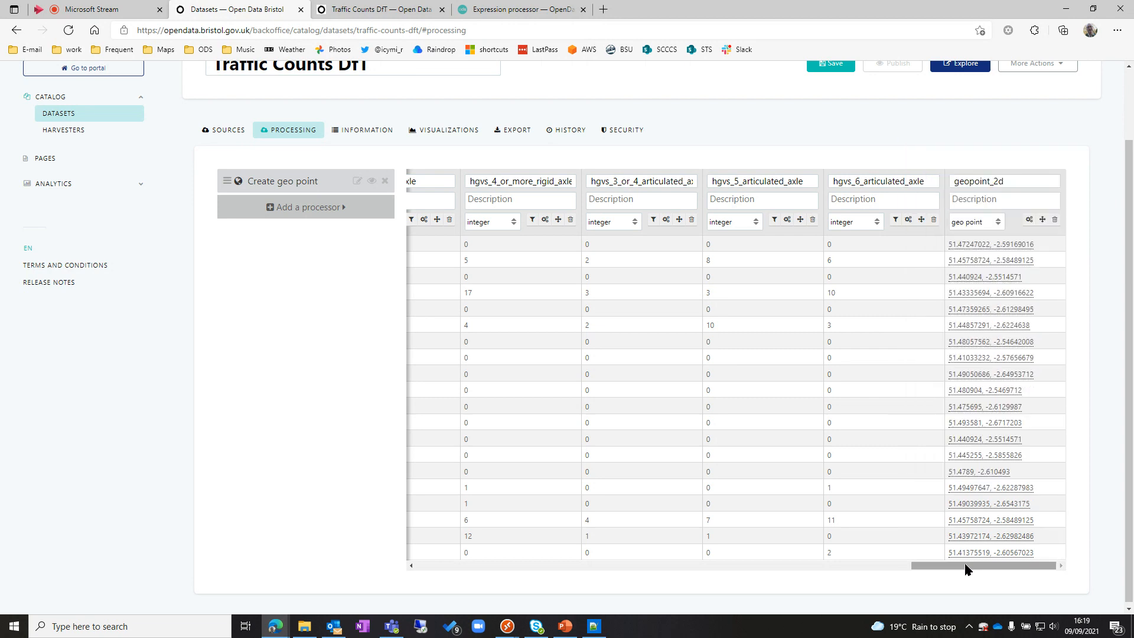
{"action": "left_click_drag", "start_coordinate": [966, 567], "coordinate": [423, 542]}
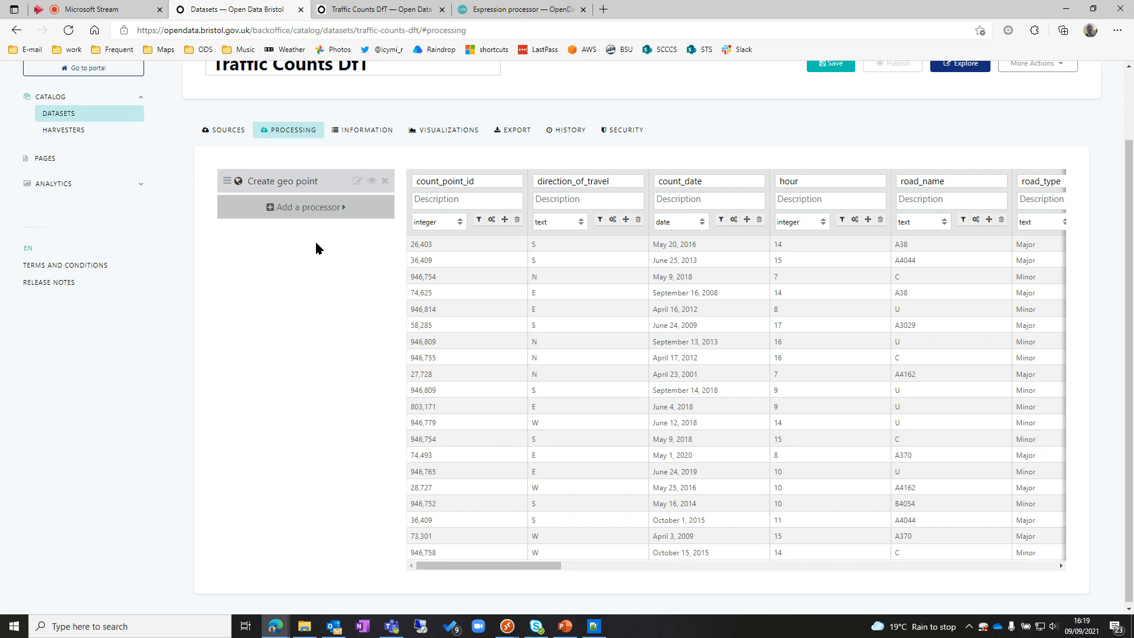
Add an Expression processor after the geo point processor.
{"action": "left_click", "coordinate": [300, 208]}
{"action": "scroll", "coordinate": [593, 349], "scroll_direction": "down", "scroll_amount": 3}
{"action": "scroll", "coordinate": [592, 349], "scroll_direction": "down", "scroll_amount": 3}
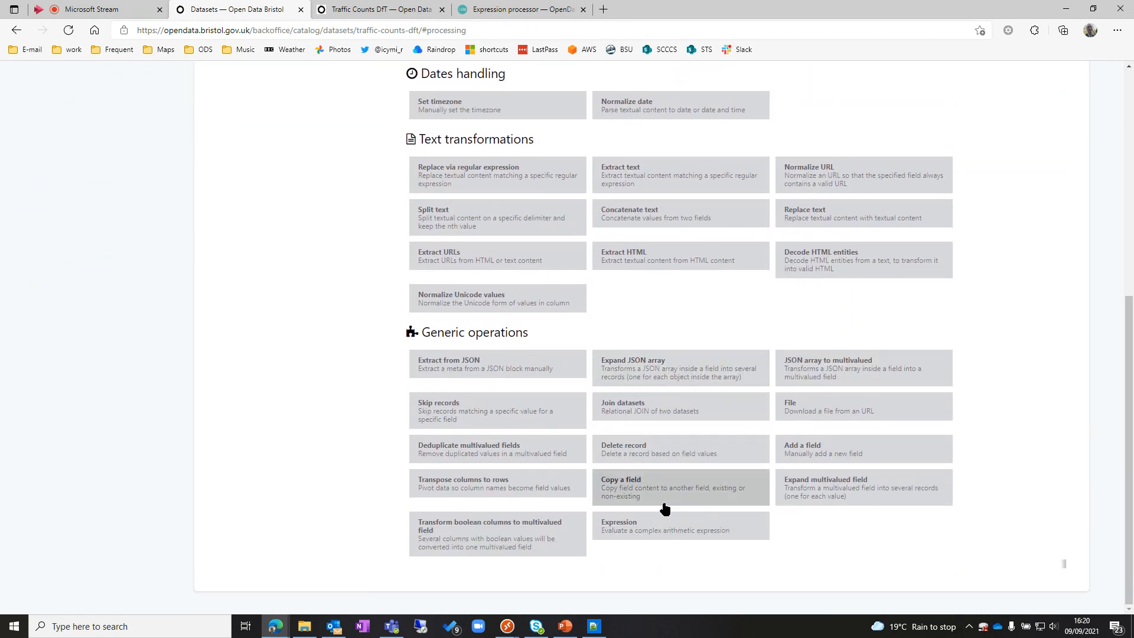
{"action": "left_click", "coordinate": [636, 524]}
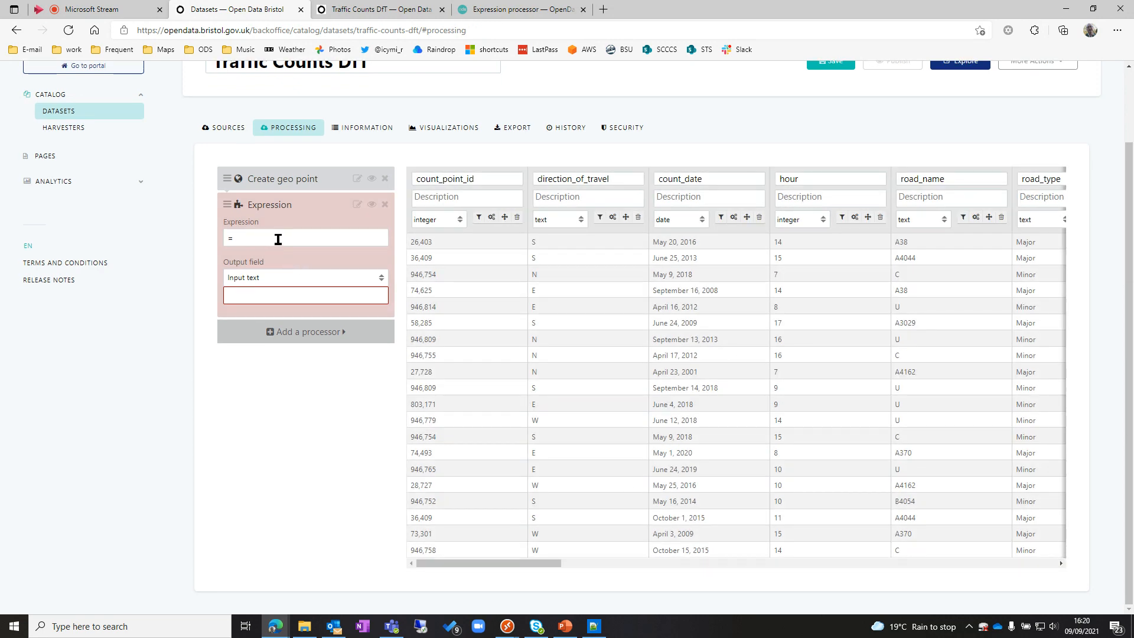
Review the operators and functions in the Expression processor documentation, and return to the dataset's processing page.
{"action": "left_click", "coordinate": [517, 12]}
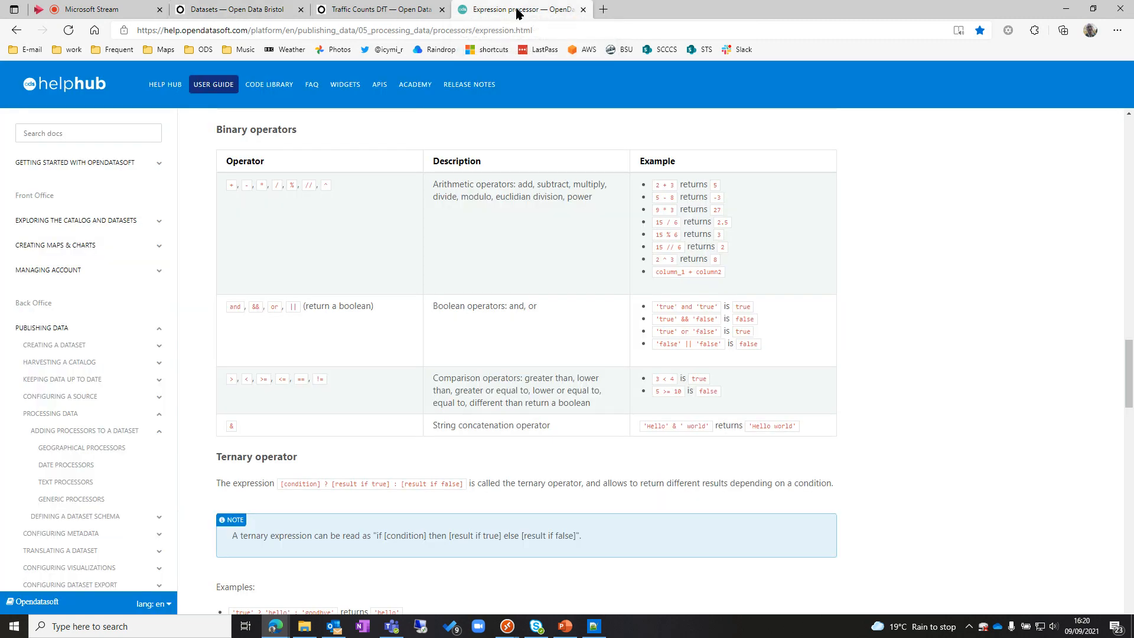
{"action": "scroll", "coordinate": [652, 378], "scroll_direction": "up", "scroll_amount": 3}
{"action": "scroll", "coordinate": [650, 390], "scroll_direction": "up", "scroll_amount": 5}
{"action": "scroll", "coordinate": [653, 395], "scroll_direction": "down", "scroll_amount": 5}
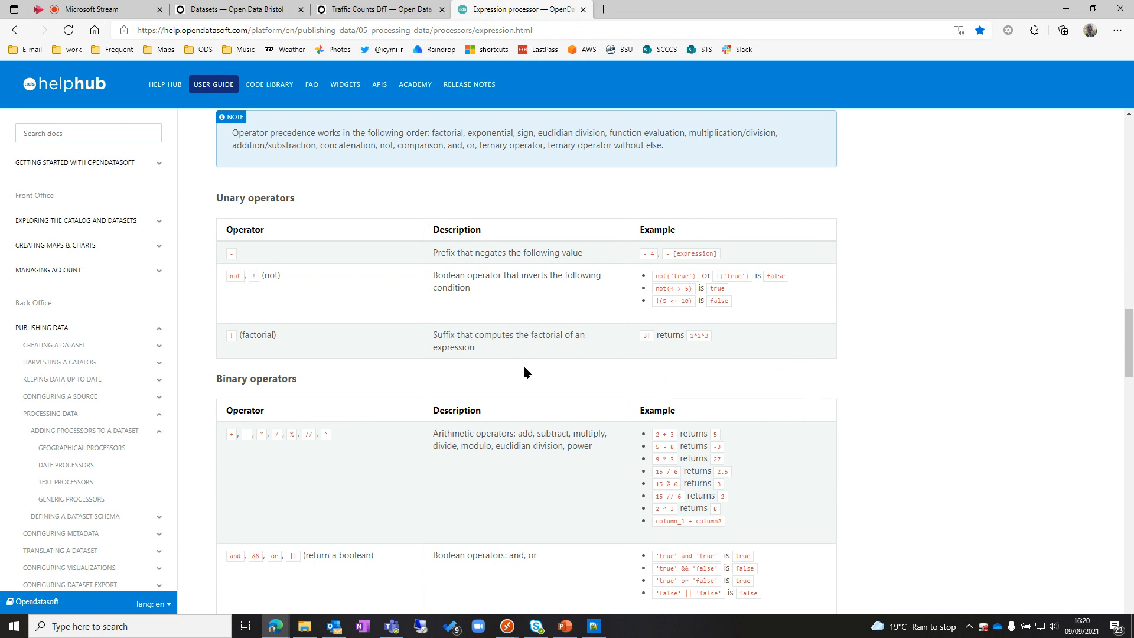
{"action": "scroll", "coordinate": [520, 360], "scroll_direction": "down", "scroll_amount": 4}
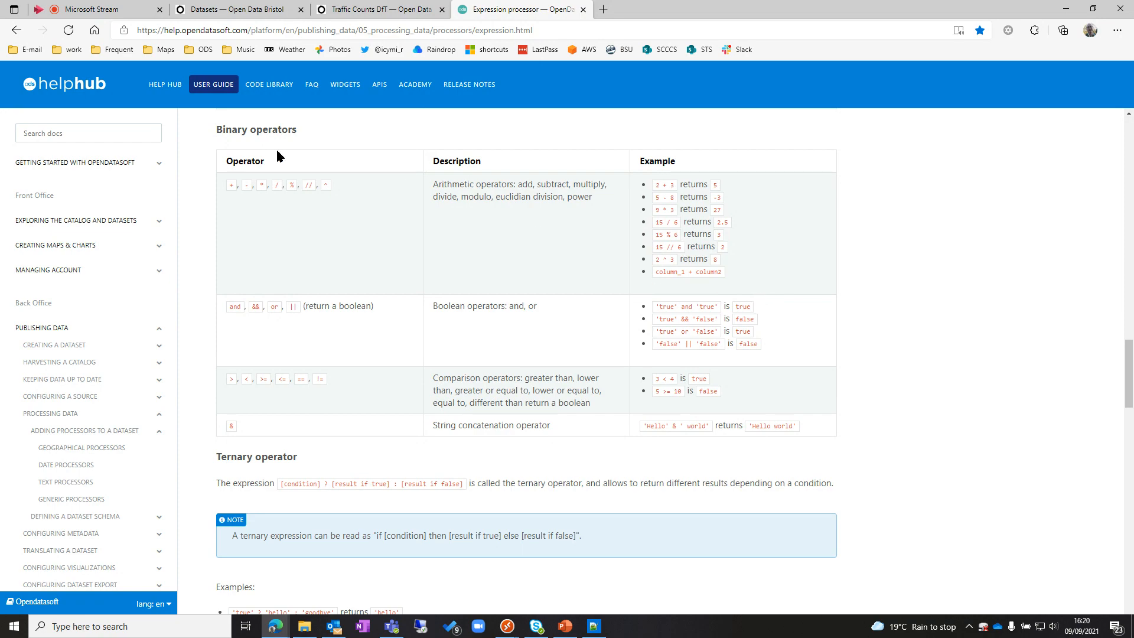
{"action": "scroll", "coordinate": [388, 390], "scroll_direction": "down", "scroll_amount": 6}
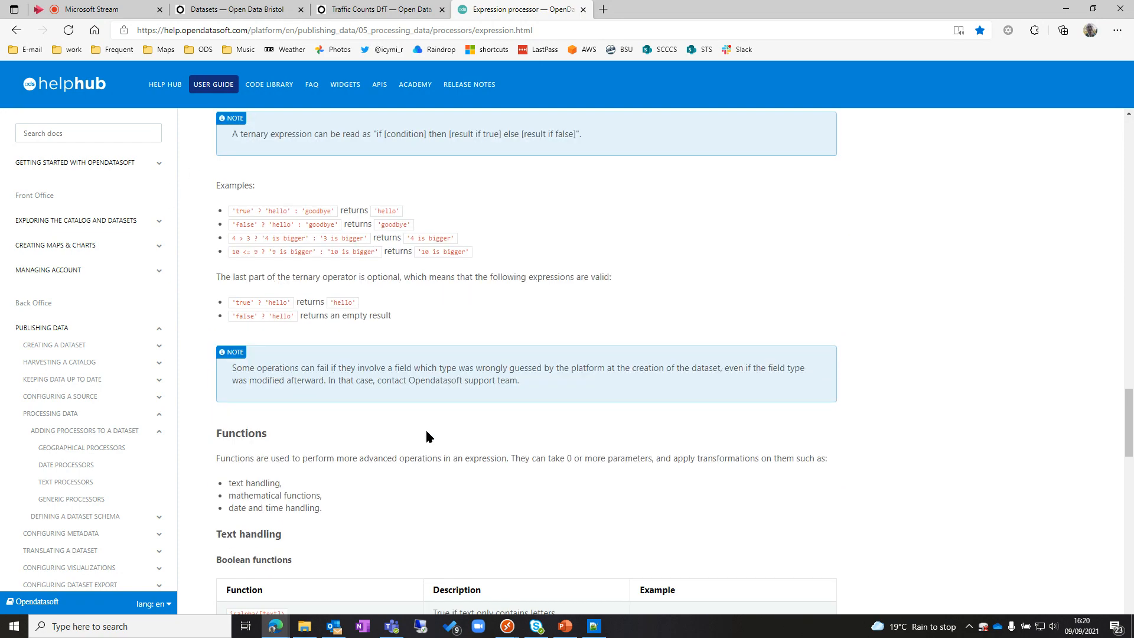
{"action": "scroll", "coordinate": [425, 434], "scroll_direction": "down", "scroll_amount": 15}
{"action": "scroll", "coordinate": [619, 393], "scroll_direction": "up", "scroll_amount": 20}
{"action": "scroll", "coordinate": [620, 449], "scroll_direction": "up", "scroll_amount": 12}
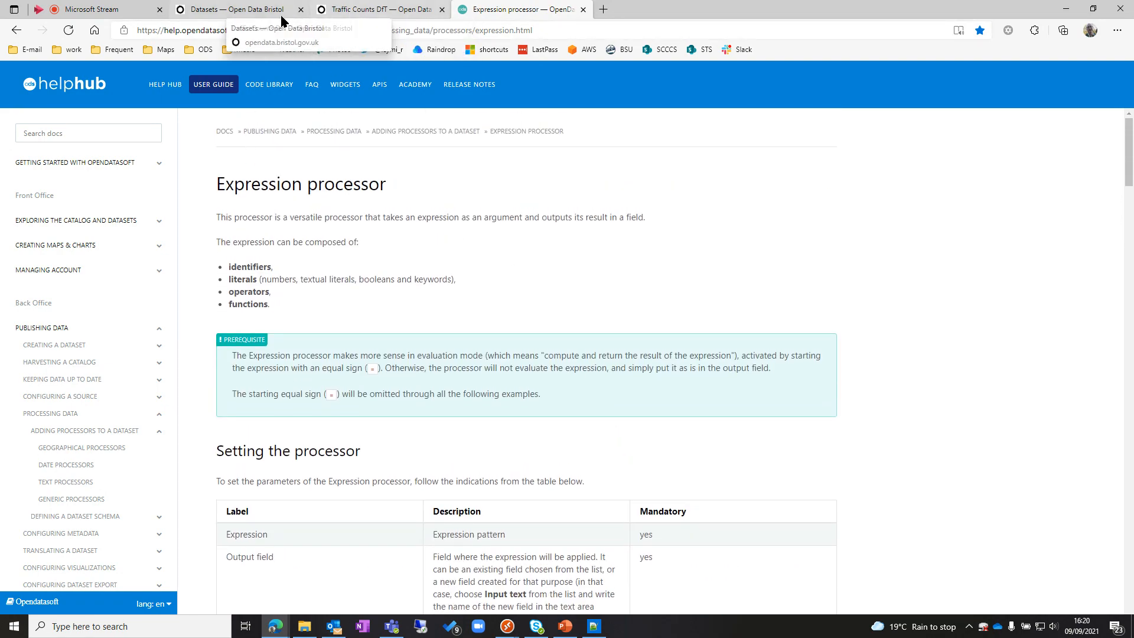
{"action": "left_click", "coordinate": [353, 10]}
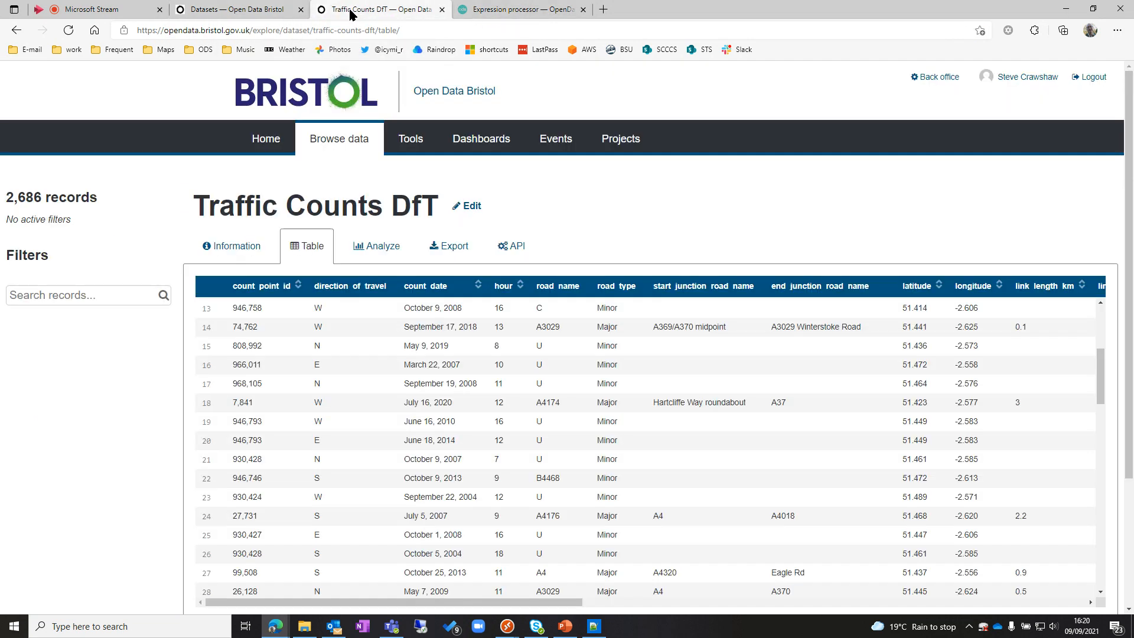
{"action": "left_click", "coordinate": [294, 9]}
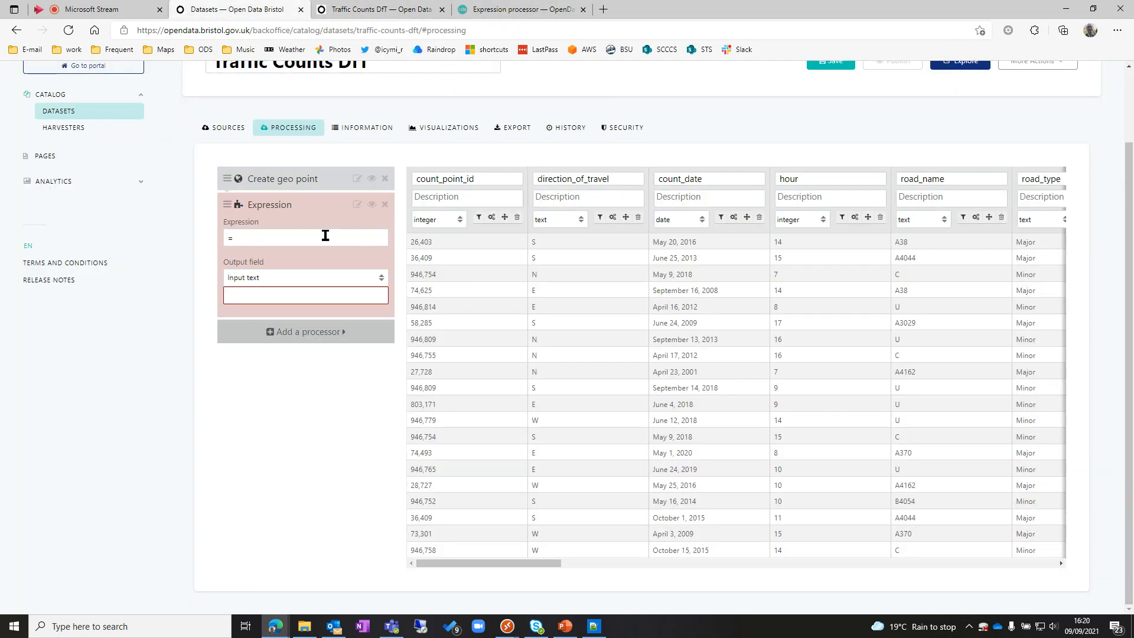
Set the expression to hgvs_2_rigid_axle + hgvs_3_rigid_axle + hgvs_4_or_more_rigid_axle + hgvs_3_or_4_articulated_axle + hgvs_5_articulated_axle + hgvs_6_articulated_axle.
{"action": "left_click", "coordinate": [256, 238]}
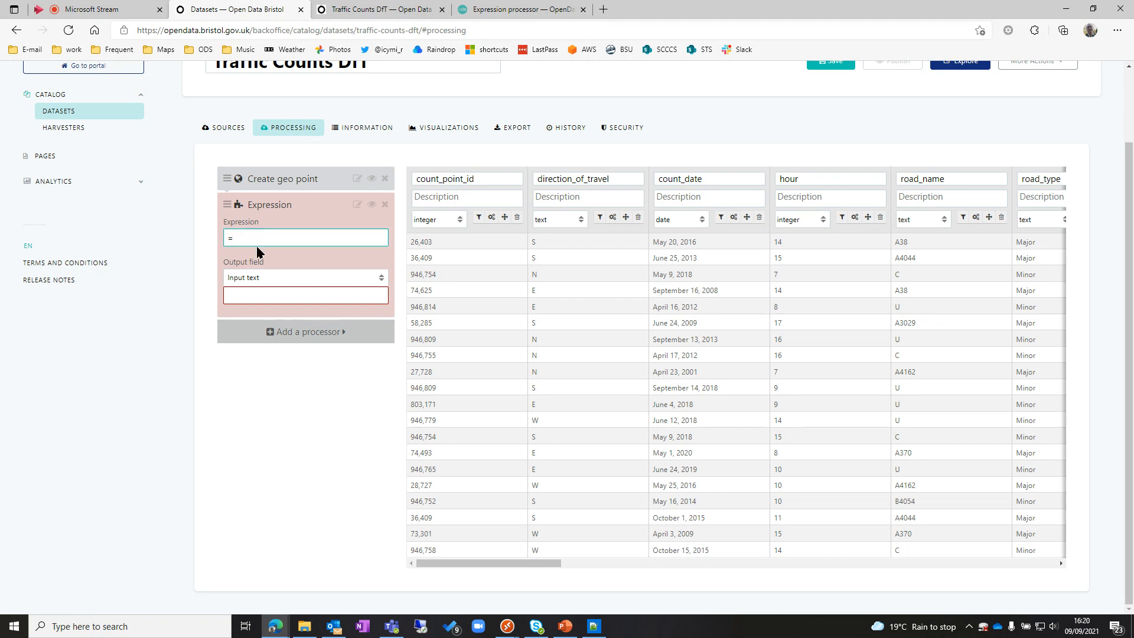
{"action": "type", "text": "hgvs_2_rigid_axle + hgvs_3_rigid_axle + hgvs_4_or_more_rigid_axle + hgvs_3_or_4_articulated_axle + hgvs_5_articulated_axle + hgvs_6_articulated_axle"}
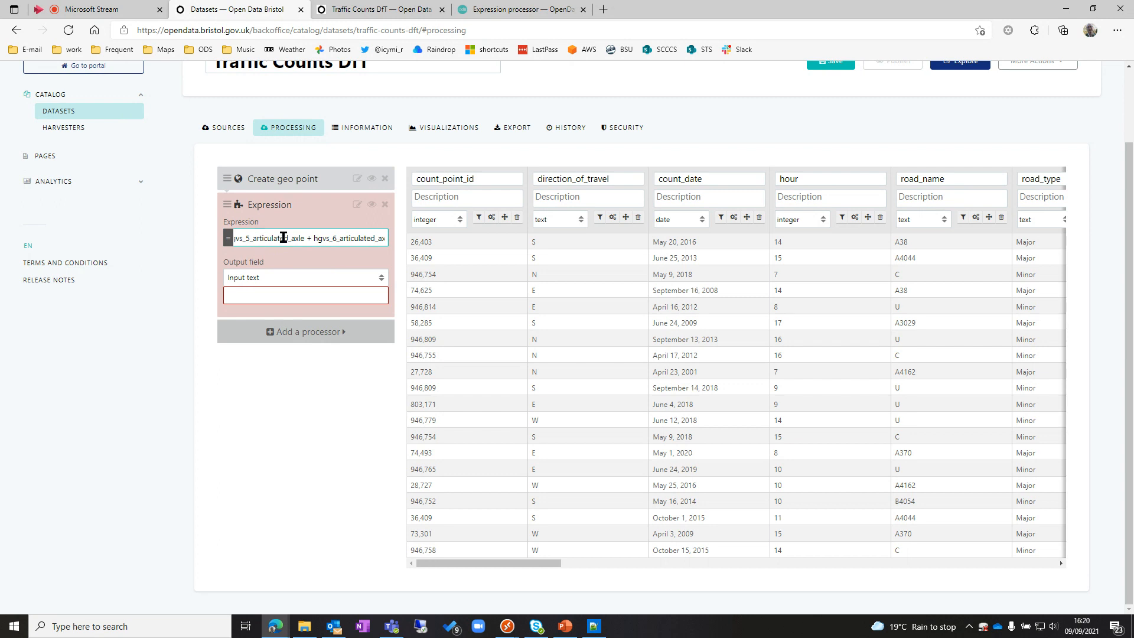
{"action": "left_click_drag", "start_coordinate": [262, 241], "coordinate": [224, 237]}
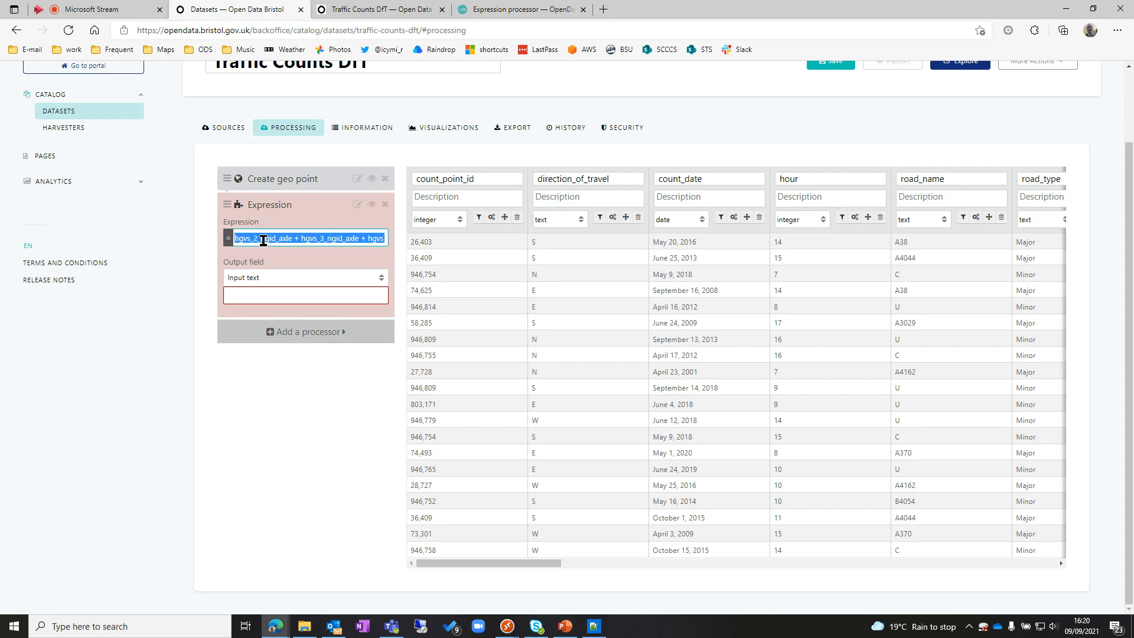
{"action": "left_click", "coordinate": [326, 240]}
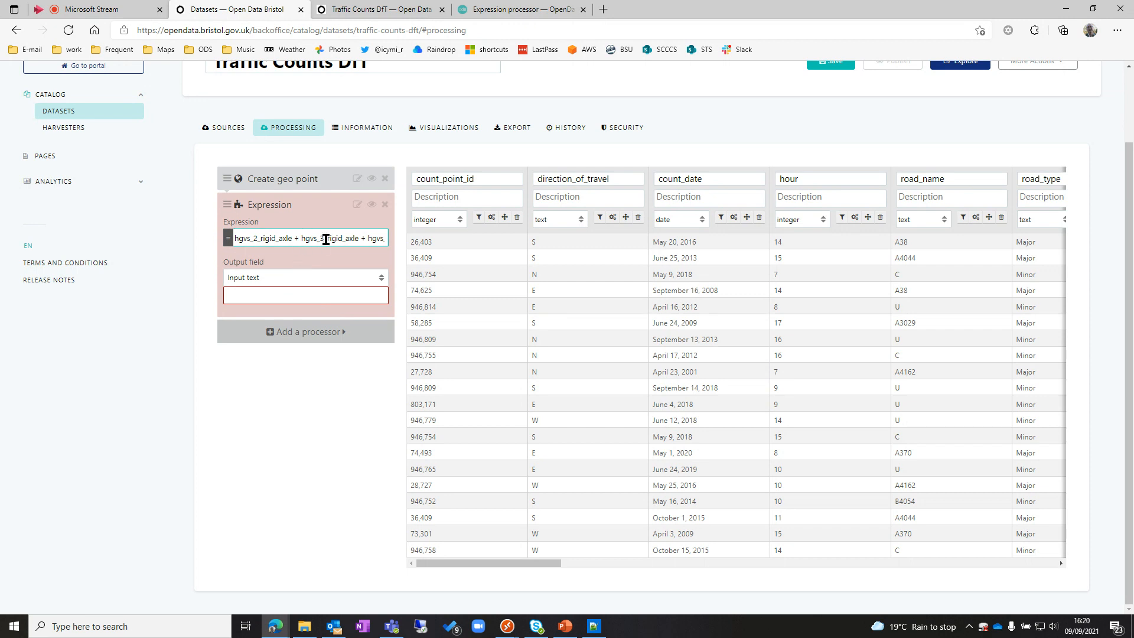
{"action": "left_click_drag", "start_coordinate": [326, 239], "coordinate": [402, 238]}
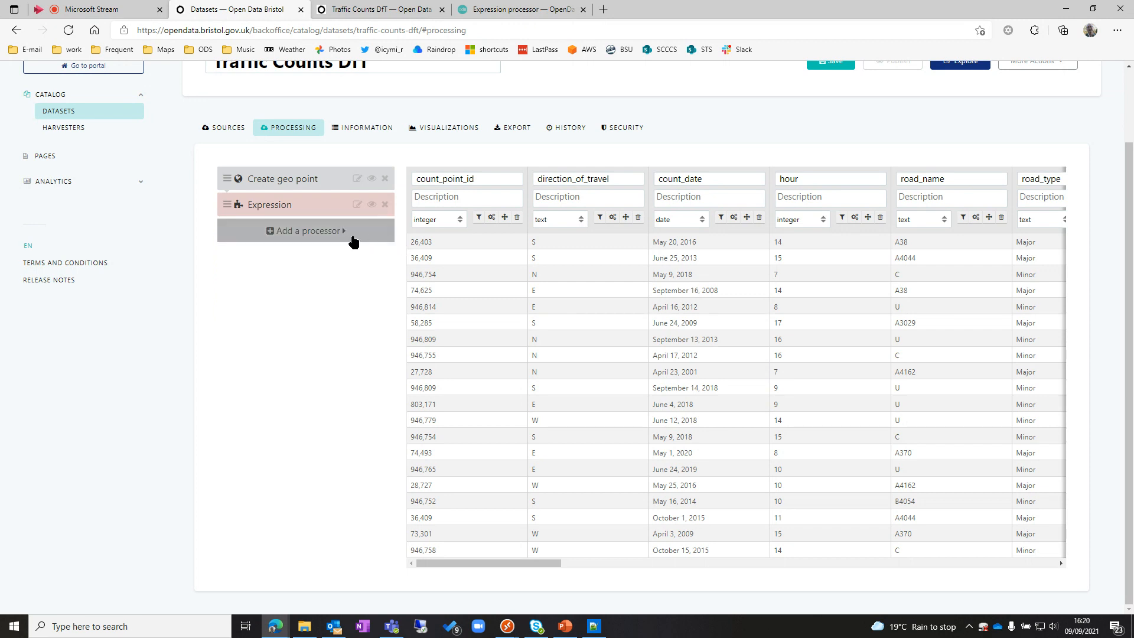
{"action": "left_click", "coordinate": [282, 208]}
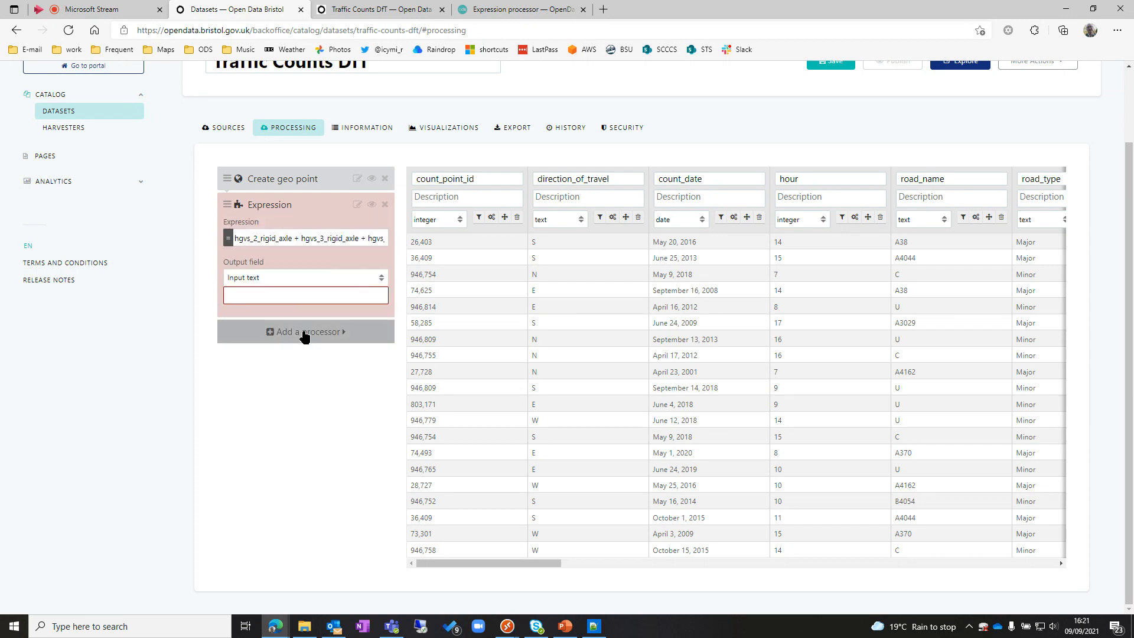
Set the expression's output field to all_hgvs and check the new column in the data preview.
{"action": "left_click", "coordinate": [271, 296]}
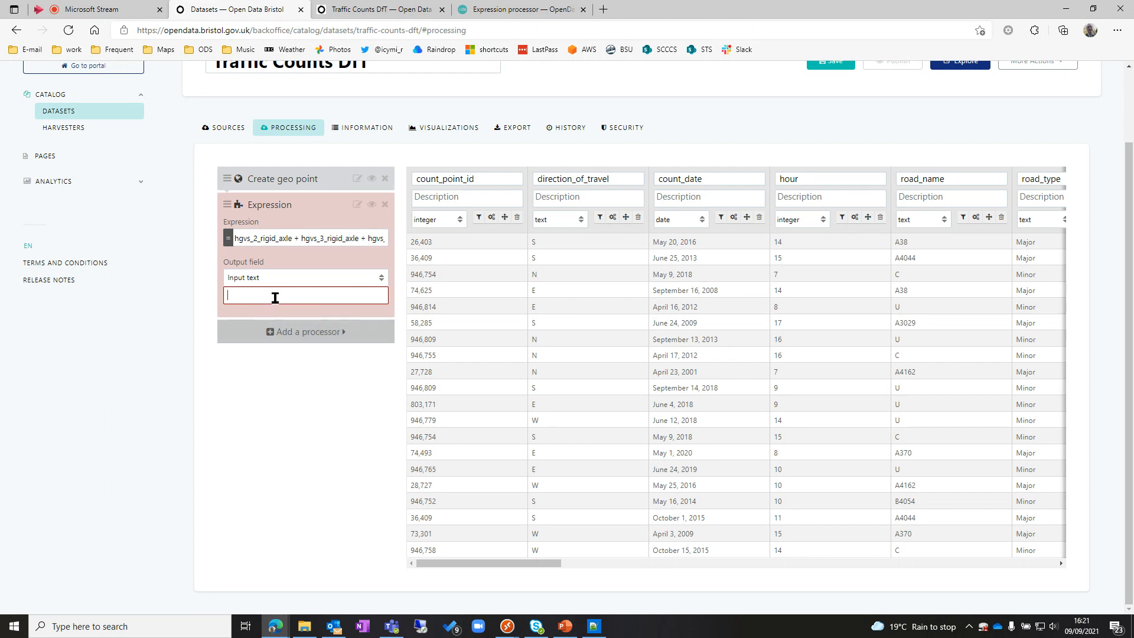
{"action": "type", "text": "all_hgvs"}
{"action": "key", "text": "Return"}
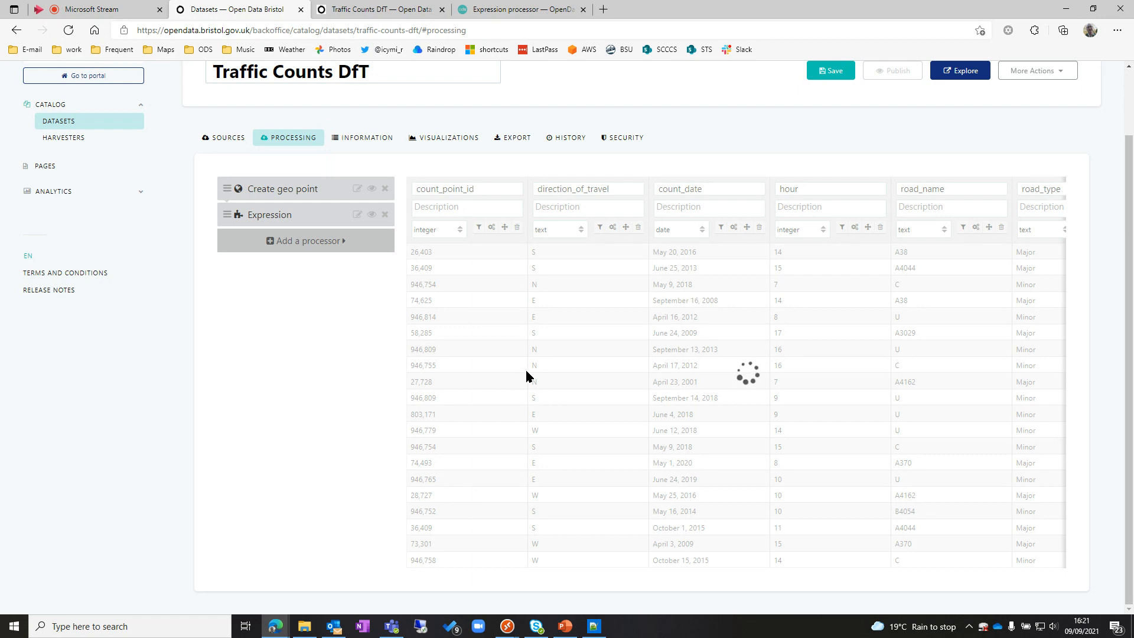
{"action": "left_click_drag", "start_coordinate": [514, 564], "coordinate": [1044, 572]}
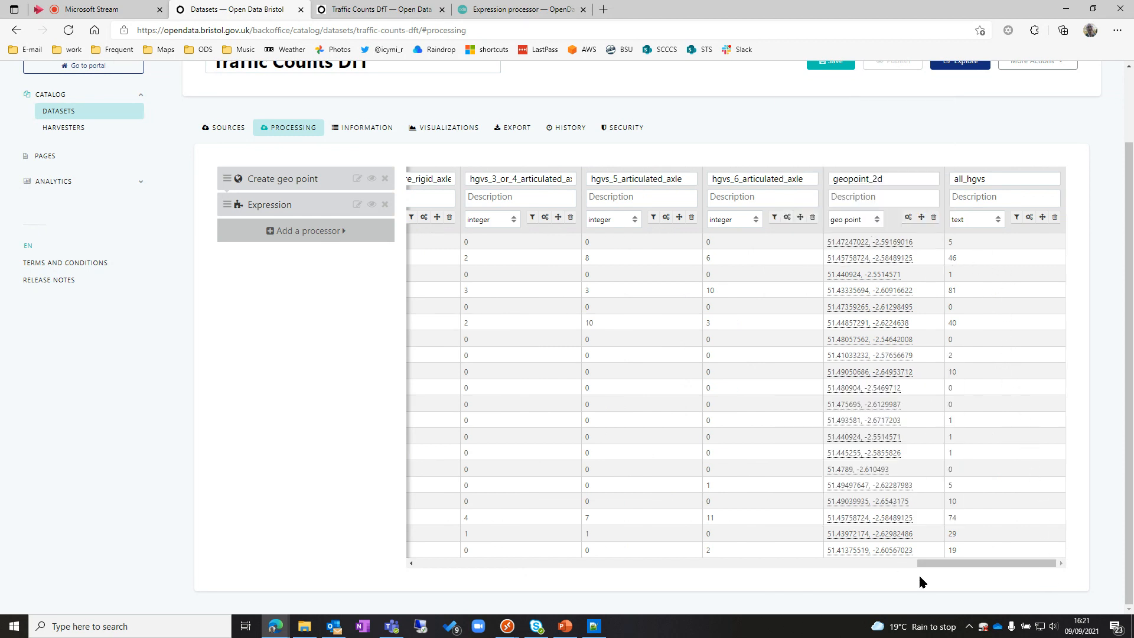
{"action": "left_click_drag", "start_coordinate": [951, 569], "coordinate": [435, 566]}
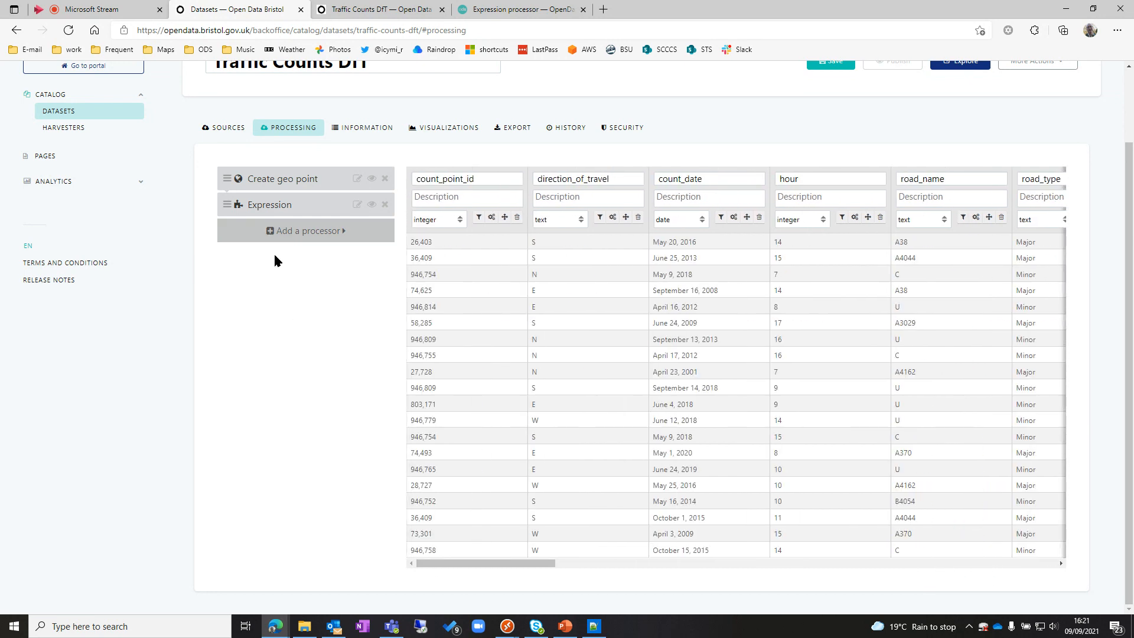
Add a second Expression processor below the existing one.
{"action": "left_click", "coordinate": [304, 235]}
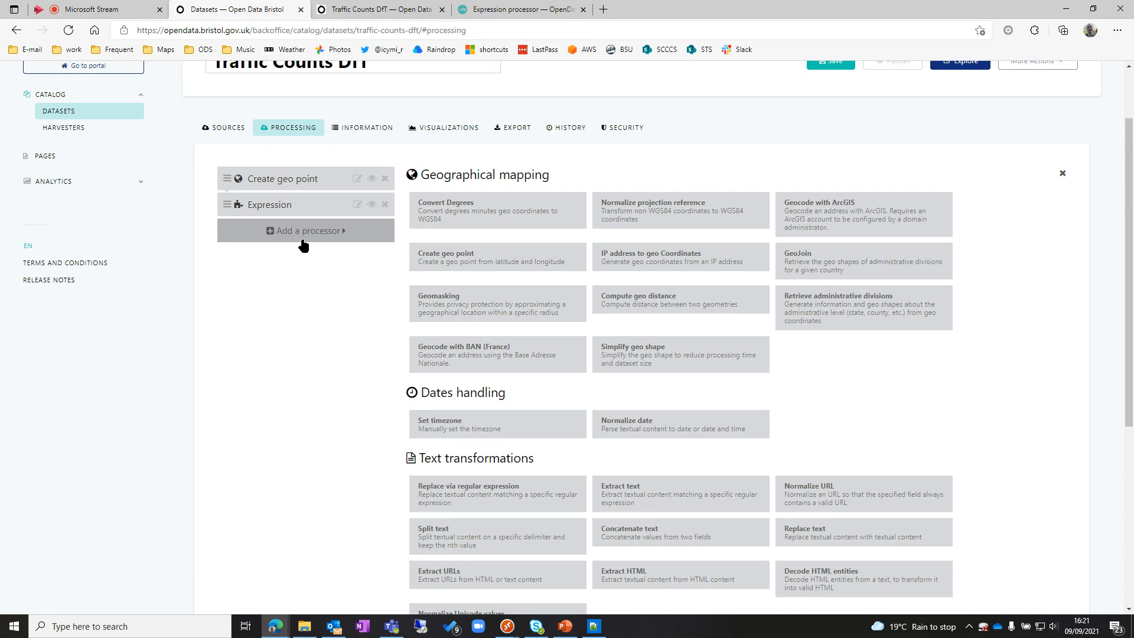
{"action": "scroll", "coordinate": [411, 369], "scroll_direction": "down", "scroll_amount": 5}
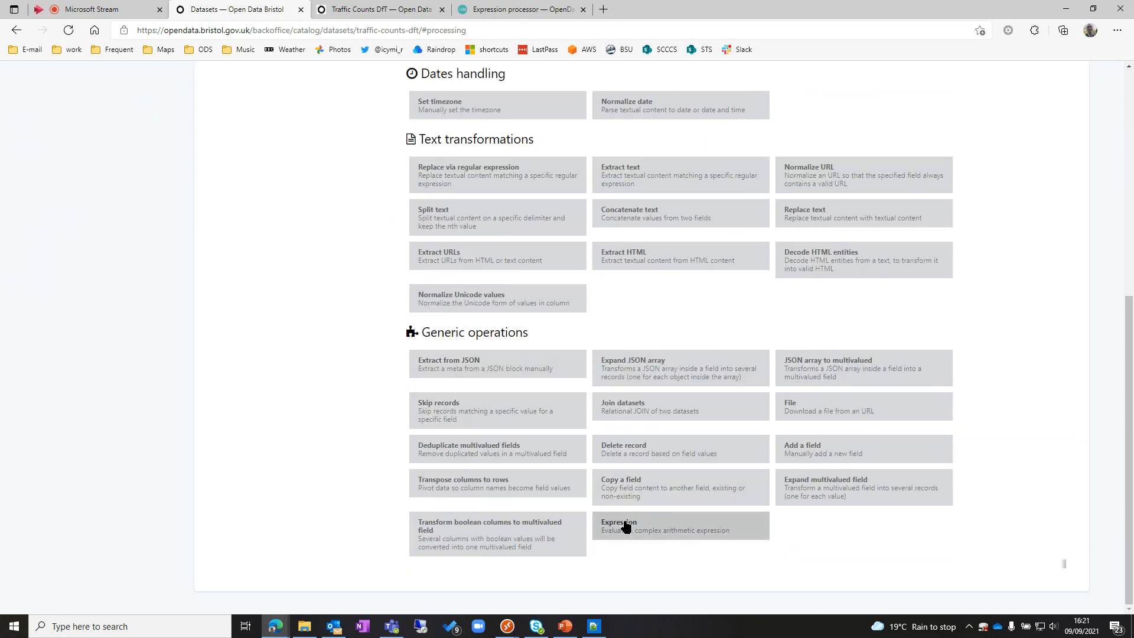
{"action": "left_click", "coordinate": [621, 527]}
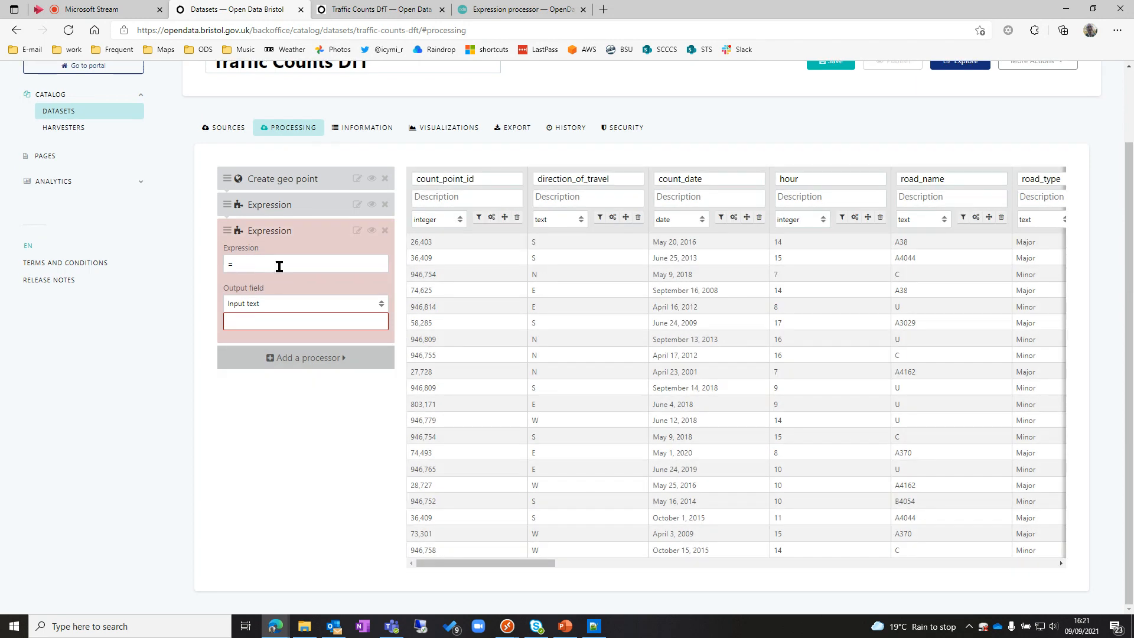
Set the new processor's expression to all_hgvs + two_wheeled_motor_vehicles + buses_and_coaches + lgvs.
{"action": "left_click", "coordinate": [280, 264]}
{"action": "type", "text": "all_"}
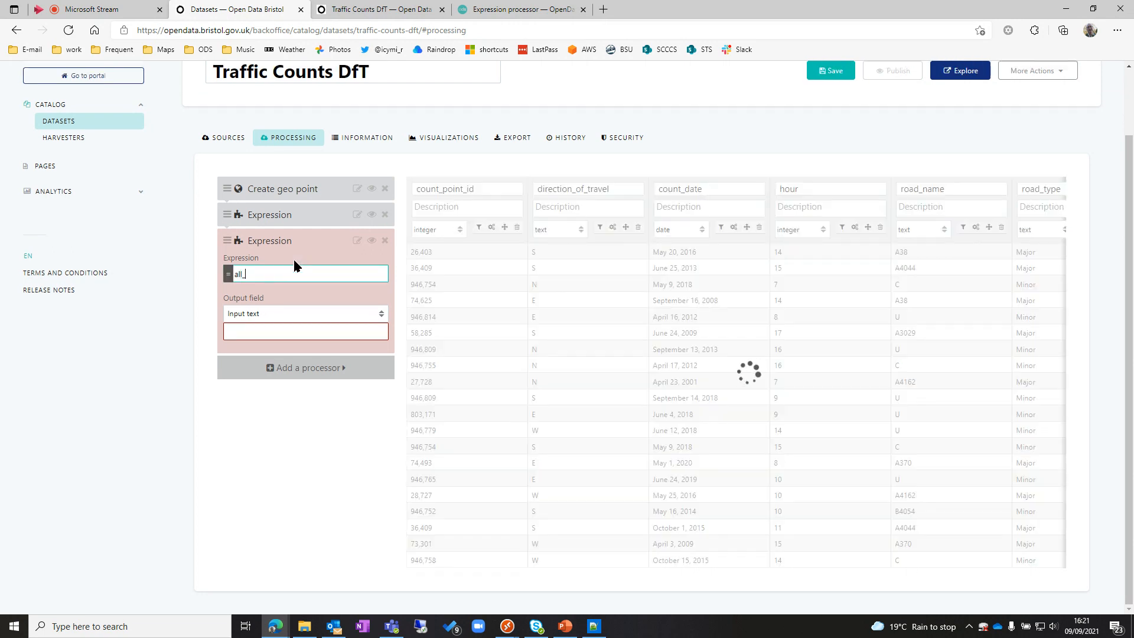
{"action": "type", "text": "hgvs +"}
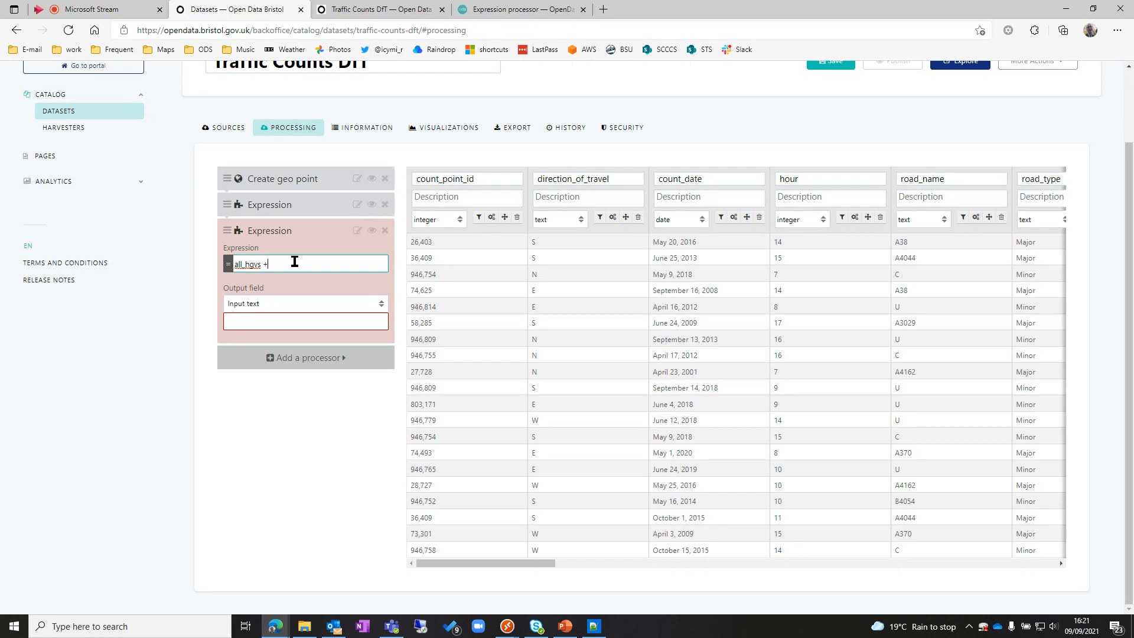
{"action": "left_click_drag", "start_coordinate": [474, 563], "coordinate": [750, 587]}
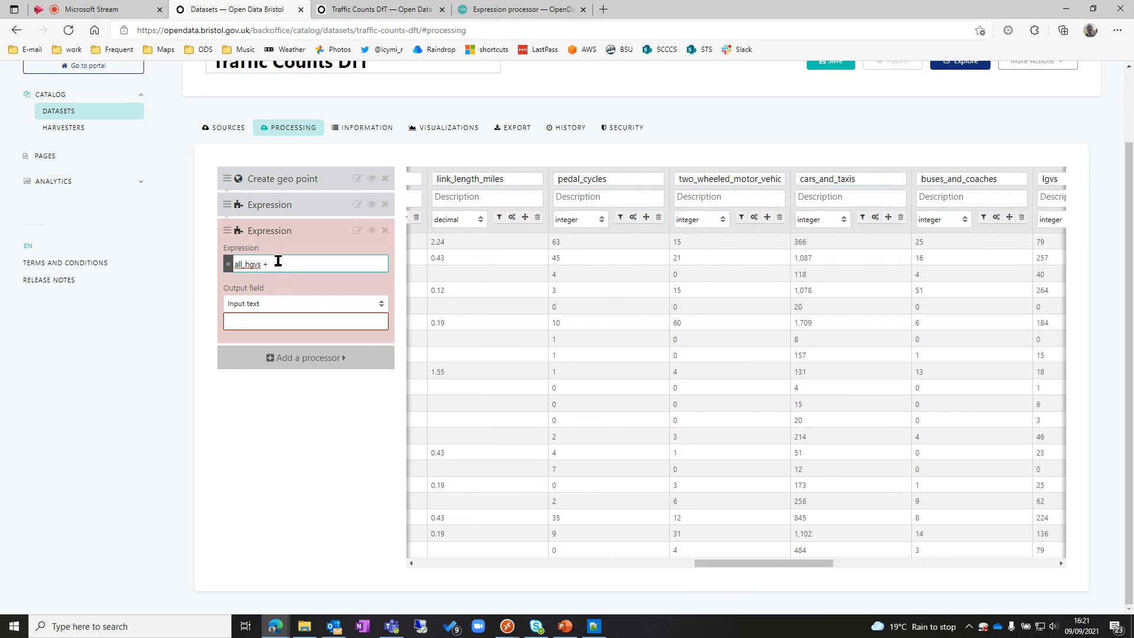
{"action": "type", "text": "_wheeled_motor_vehicles"}
{"action": "type", "text": "+ buses_and_coaches"}
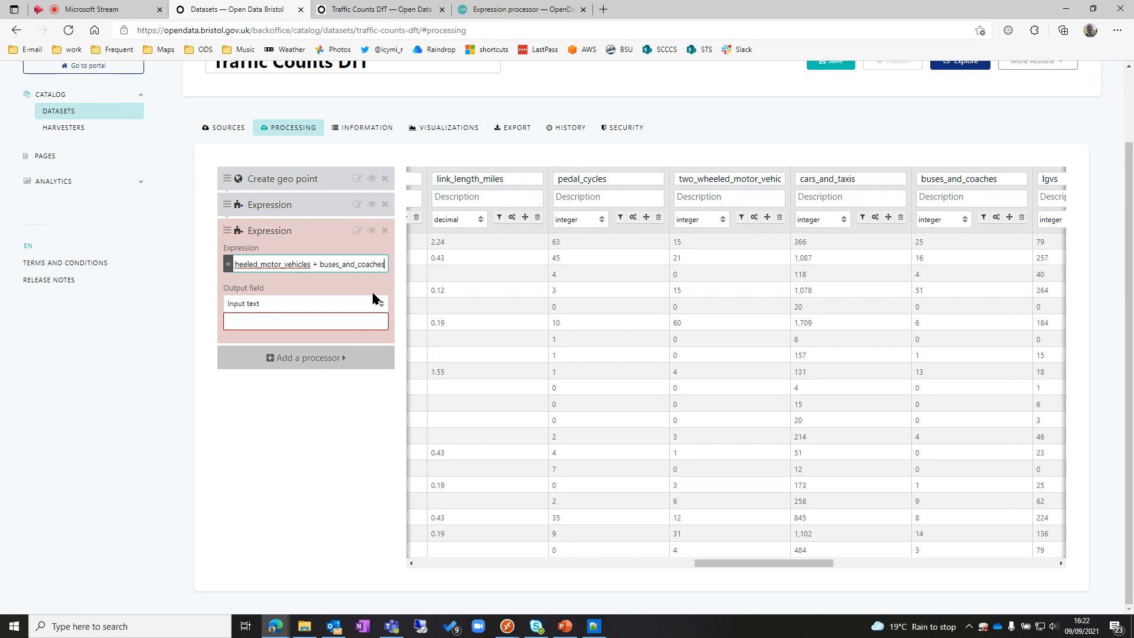
{"action": "type", "text": " +"}
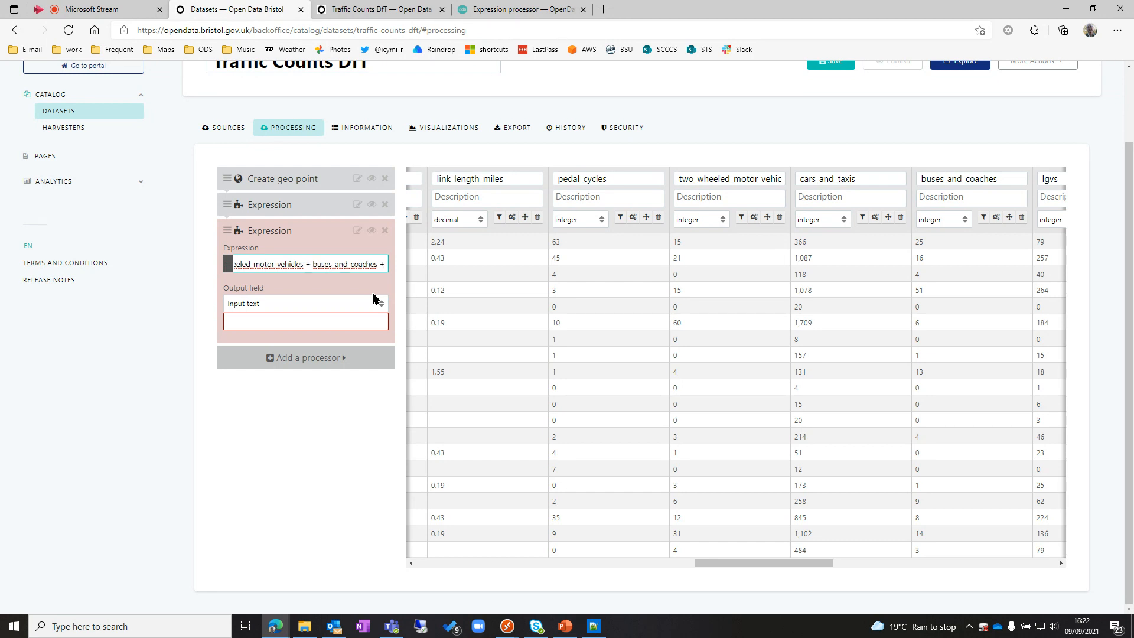
{"action": "left_click_drag", "start_coordinate": [784, 565], "coordinate": [849, 569]}
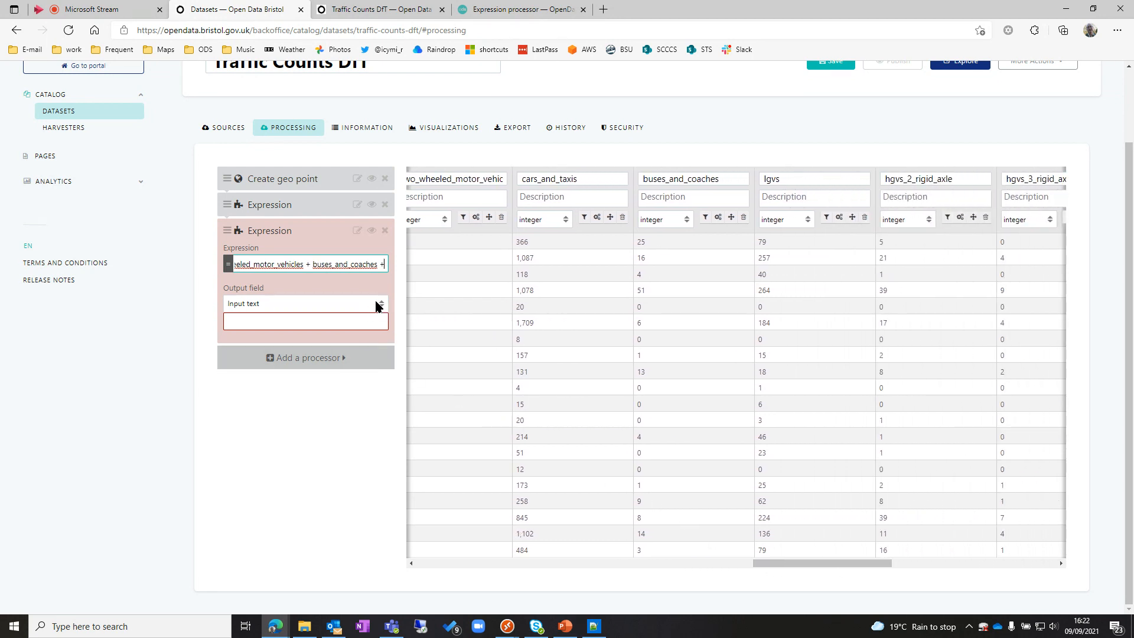
{"action": "type", "text": "lgvs"}
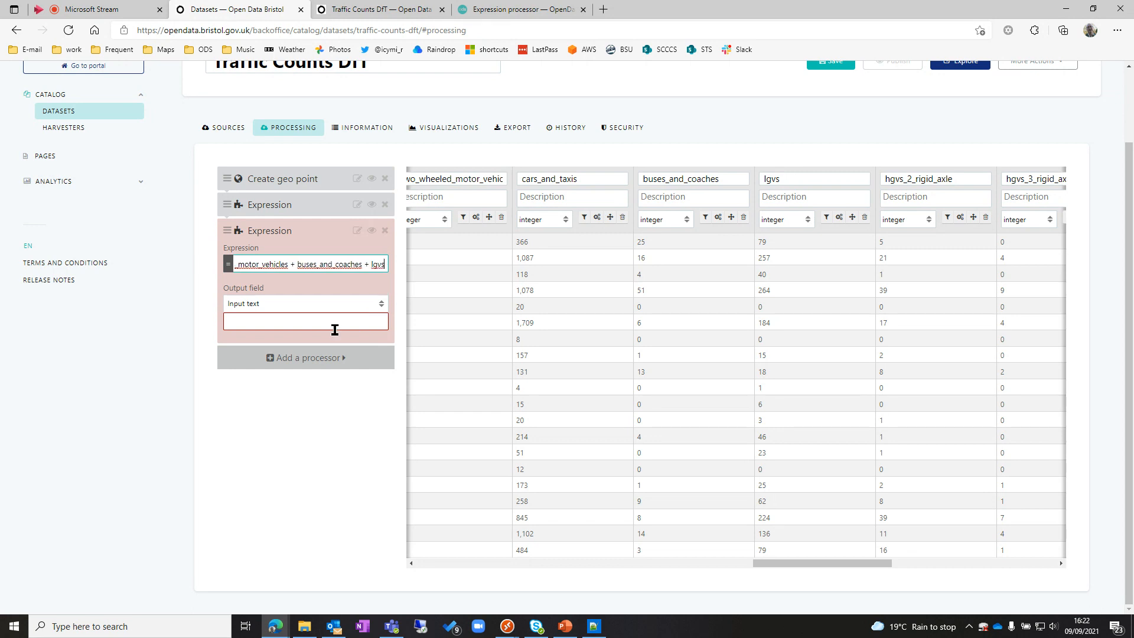
Set the second expression's output field to all_motor_vehicles, check the new column in the data preview and save the dataset.
{"action": "left_click_drag", "start_coordinate": [808, 573], "coordinate": [589, 590]}
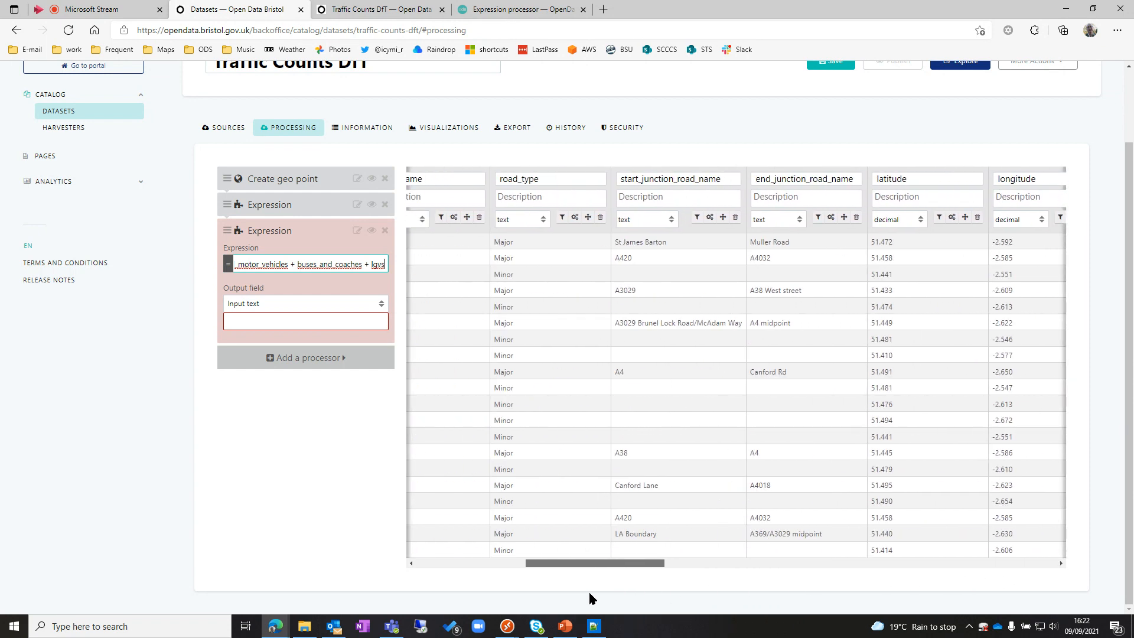
{"action": "left_click", "coordinate": [268, 323]}
{"action": "type", "text": "all_motor"}
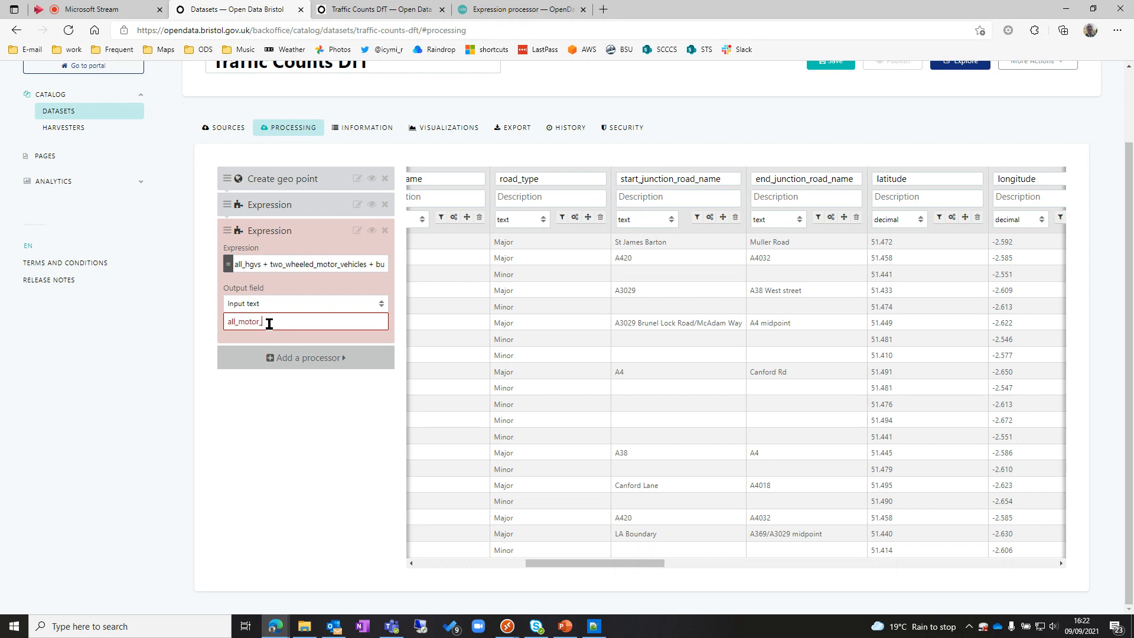
{"action": "type", "text": "_vehicles"}
{"action": "left_click", "coordinate": [287, 401]}
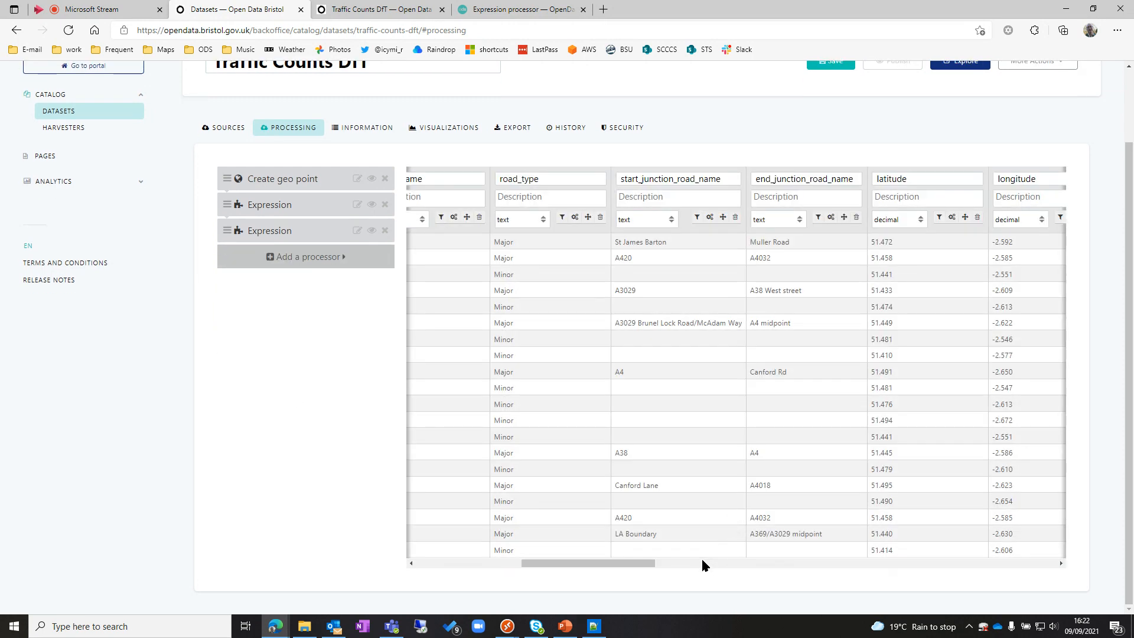
{"action": "left_click_drag", "start_coordinate": [648, 563], "coordinate": [1082, 581]}
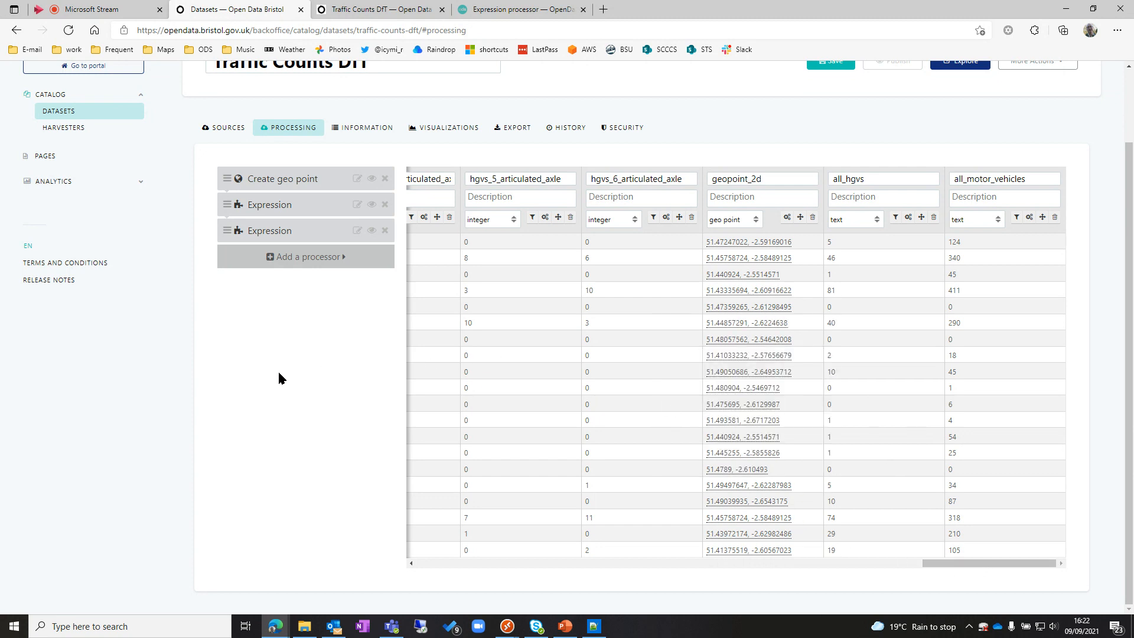
{"action": "scroll", "coordinate": [279, 378], "scroll_direction": "up", "scroll_amount": 2}
{"action": "left_click", "coordinate": [833, 148]}
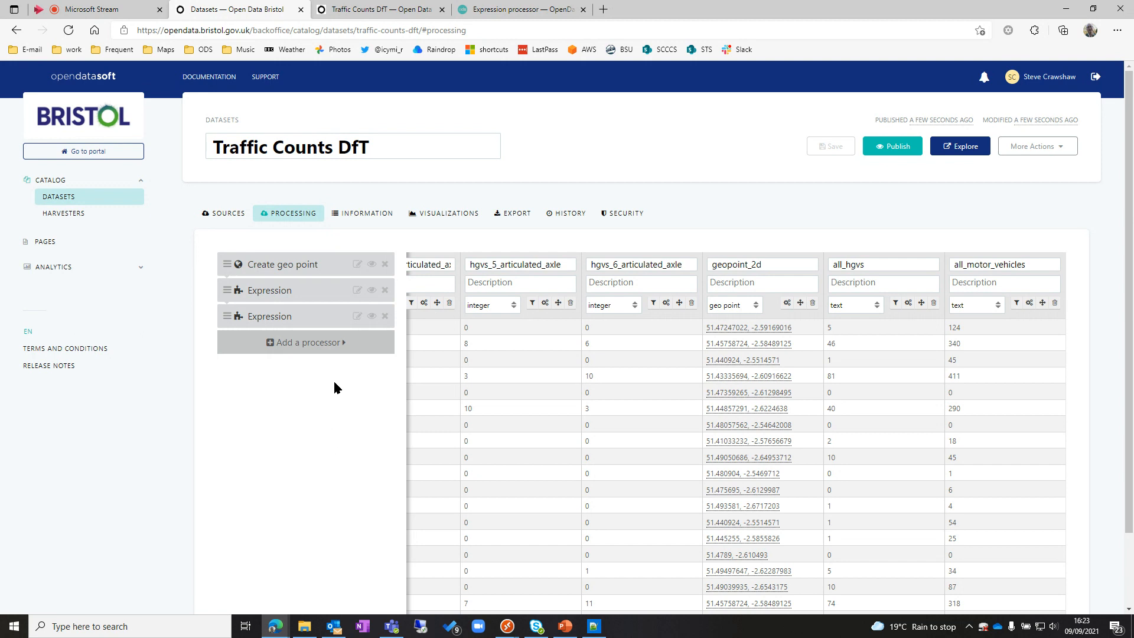
Rename the first Expression processor as "create all hgv".
{"action": "left_click", "coordinate": [357, 290]}
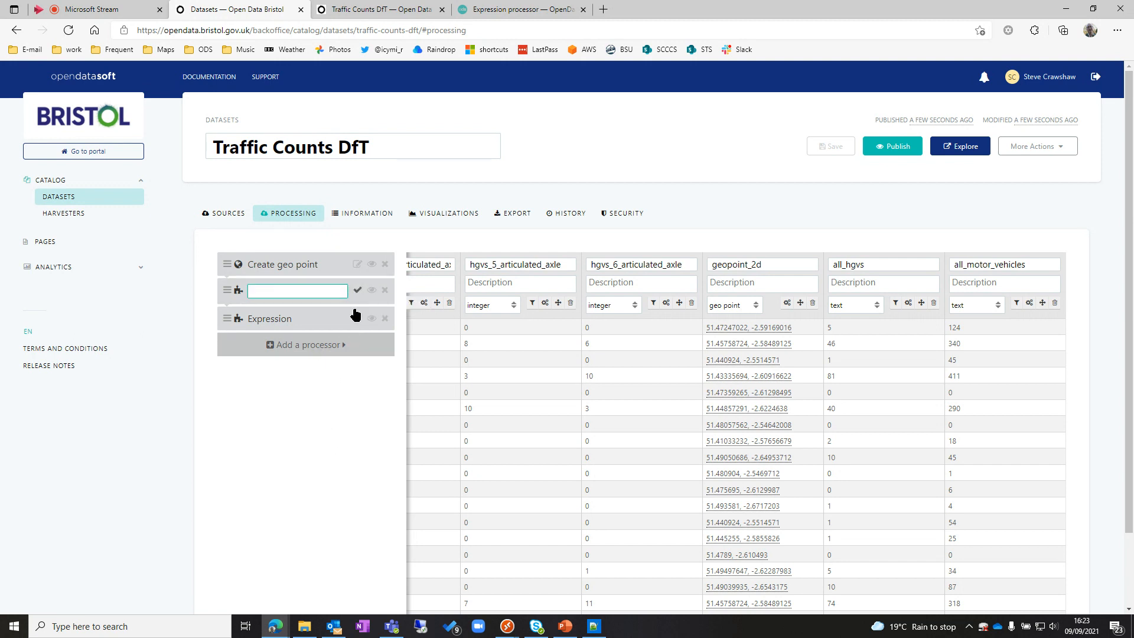
{"action": "type", "text": "create "}
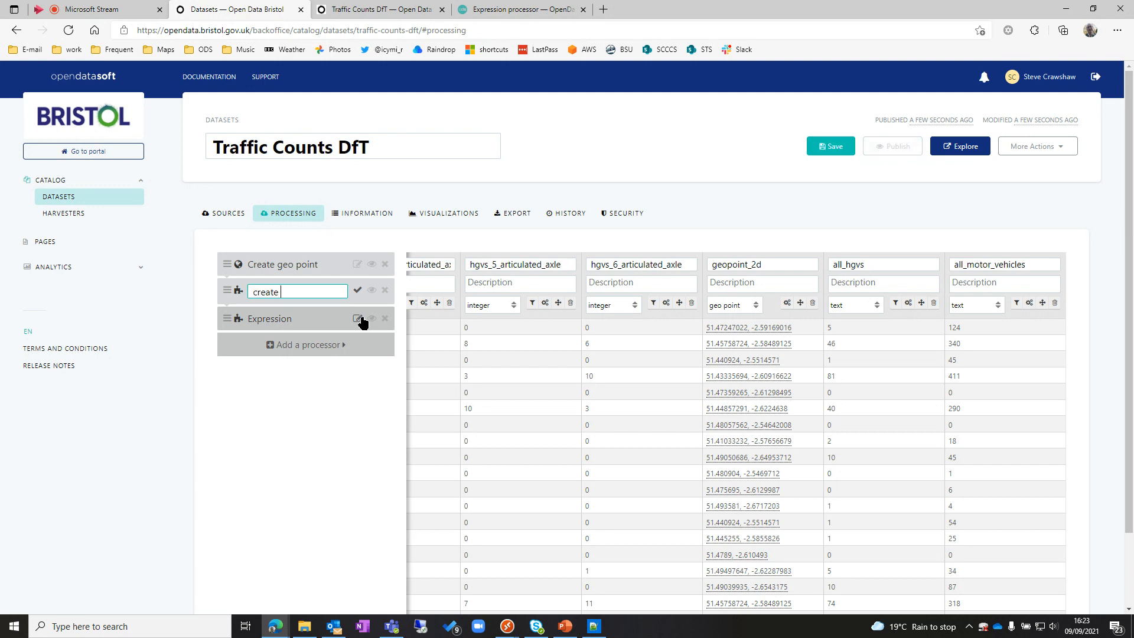
{"action": "type", "text": "all hegv"}
{"action": "key", "text": "BackSpace"}
{"action": "key", "text": "BackSpace"}
{"action": "key", "text": "BackSpace"}
{"action": "type", "text": "gv"}
Rename the second Expression processor as "all motor veh" and save the dataset.
{"action": "left_click", "coordinate": [358, 320]}
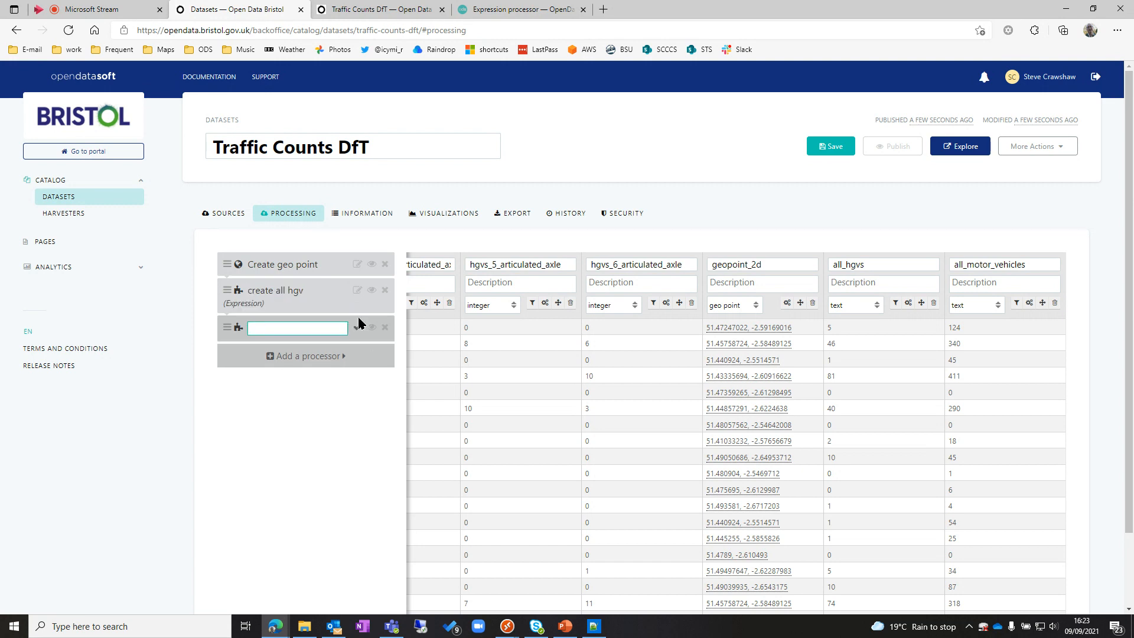
{"action": "type", "text": "all motor veh"}
{"action": "left_click", "coordinate": [334, 397]}
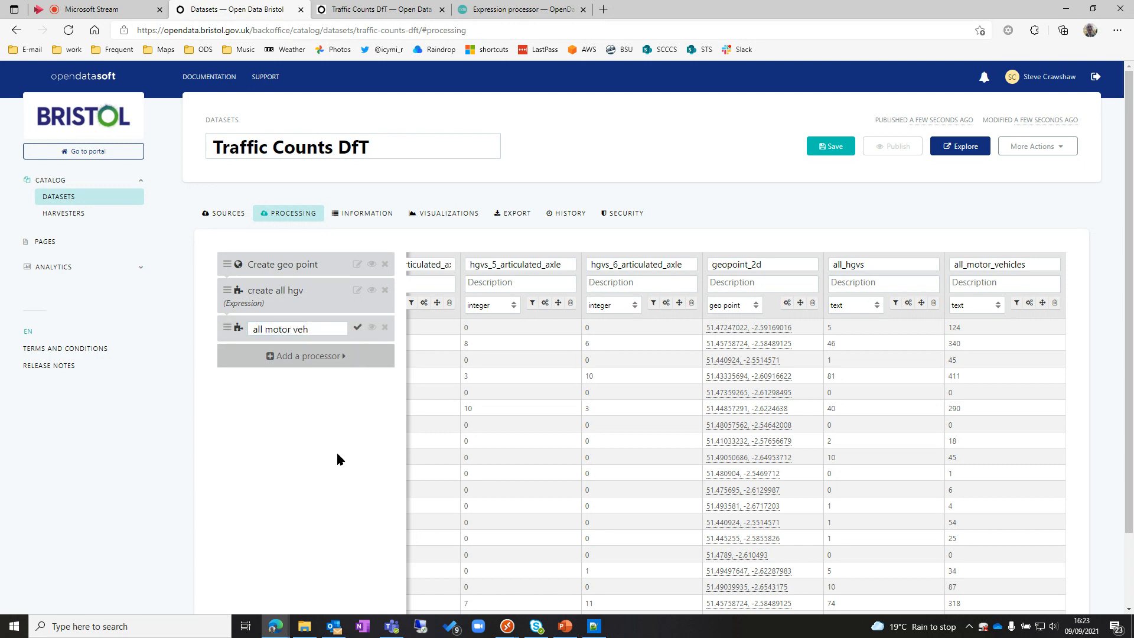
{"action": "left_click", "coordinate": [358, 327]}
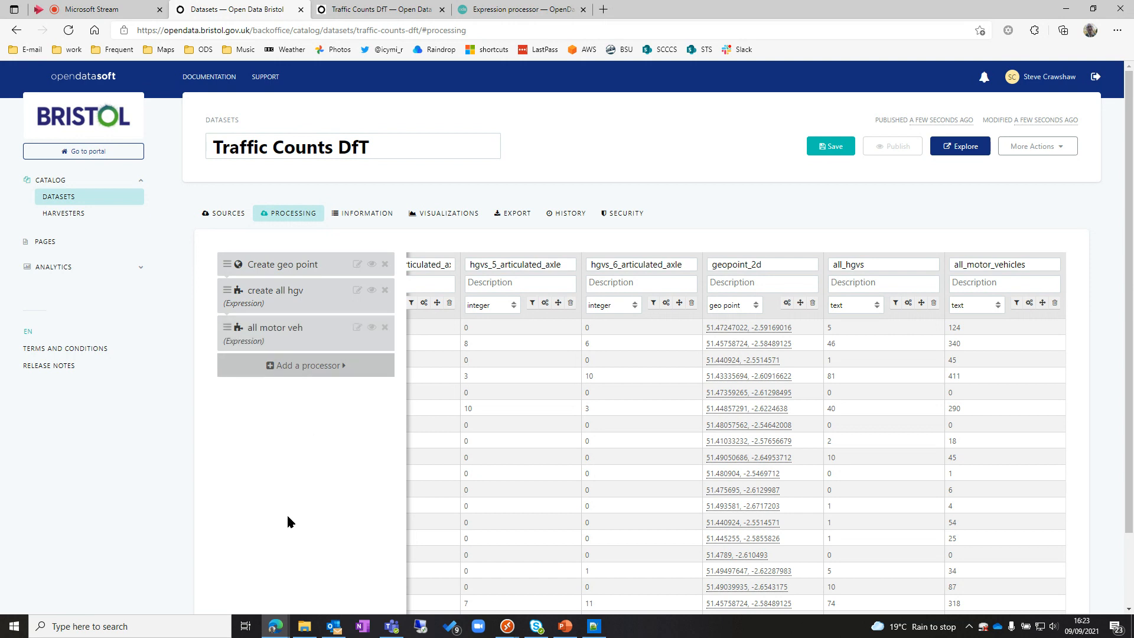
{"action": "left_click", "coordinate": [832, 147]}
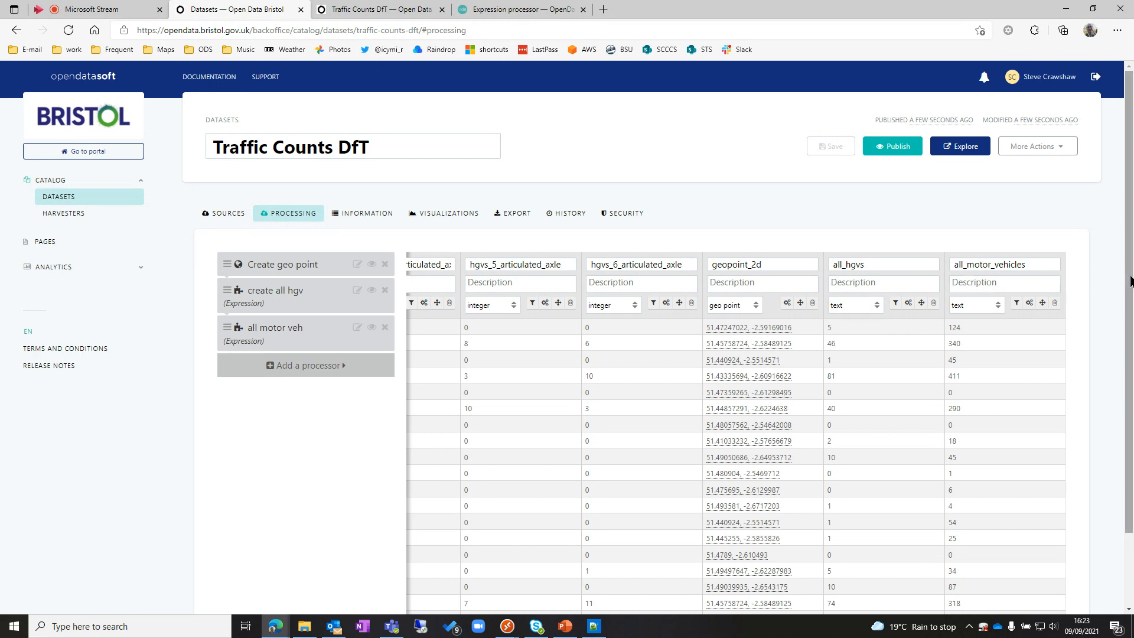
Enable the road_name, road_type and count_date fields as filters in the data preview.
{"action": "scroll", "coordinate": [1126, 284], "scroll_direction": "down", "scroll_amount": 2}
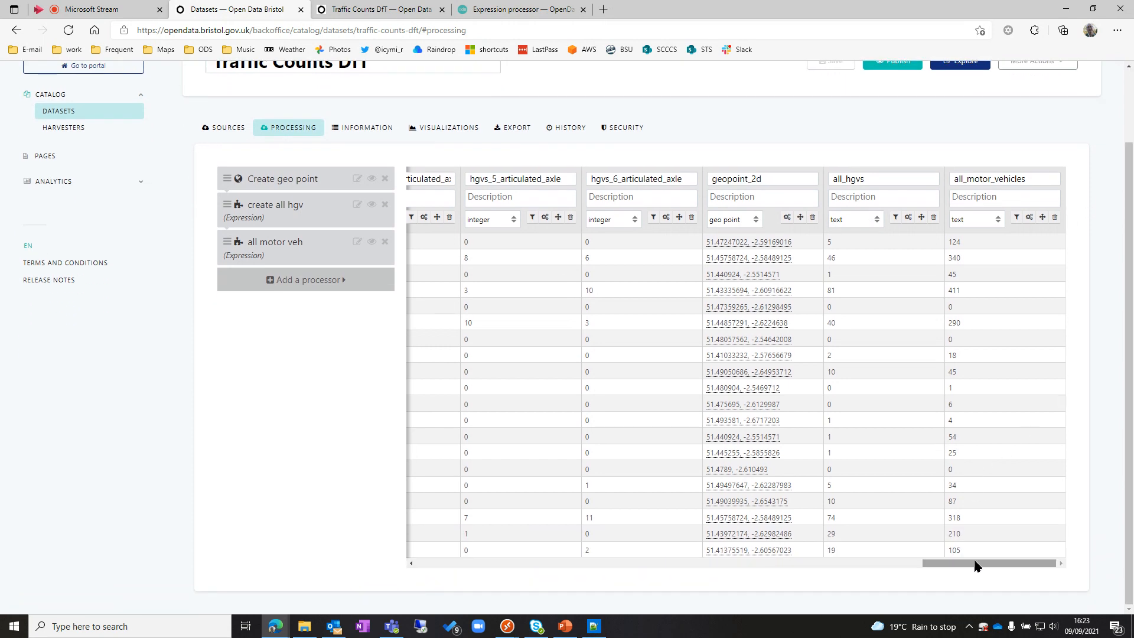
{"action": "left_click_drag", "start_coordinate": [976, 566], "coordinate": [432, 566]}
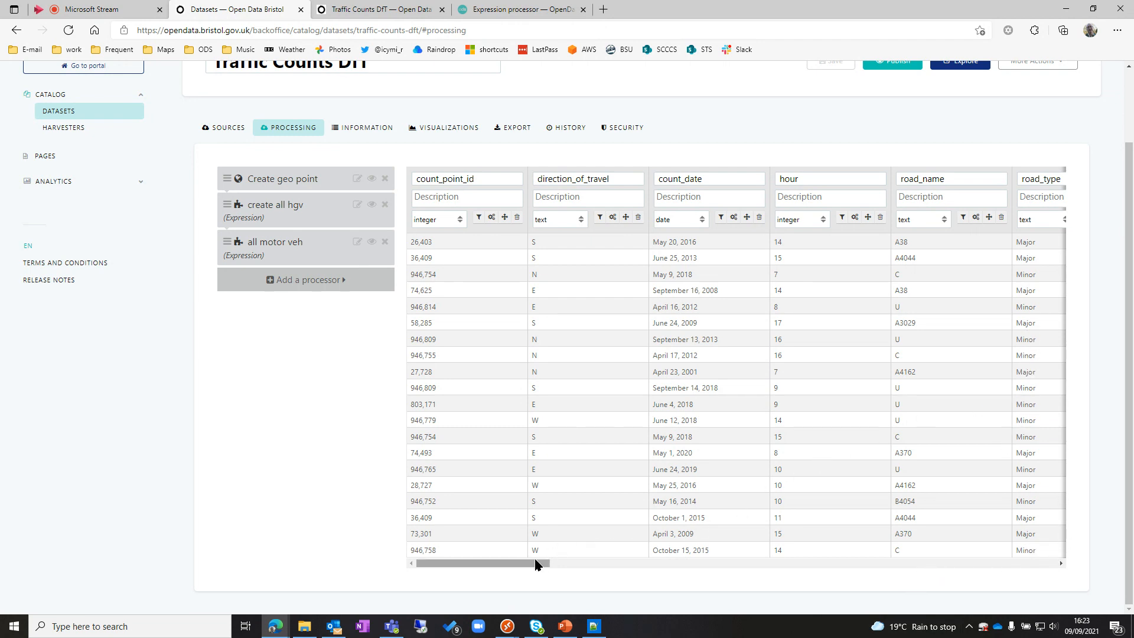
{"action": "left_click_drag", "start_coordinate": [537, 564], "coordinate": [595, 568]}
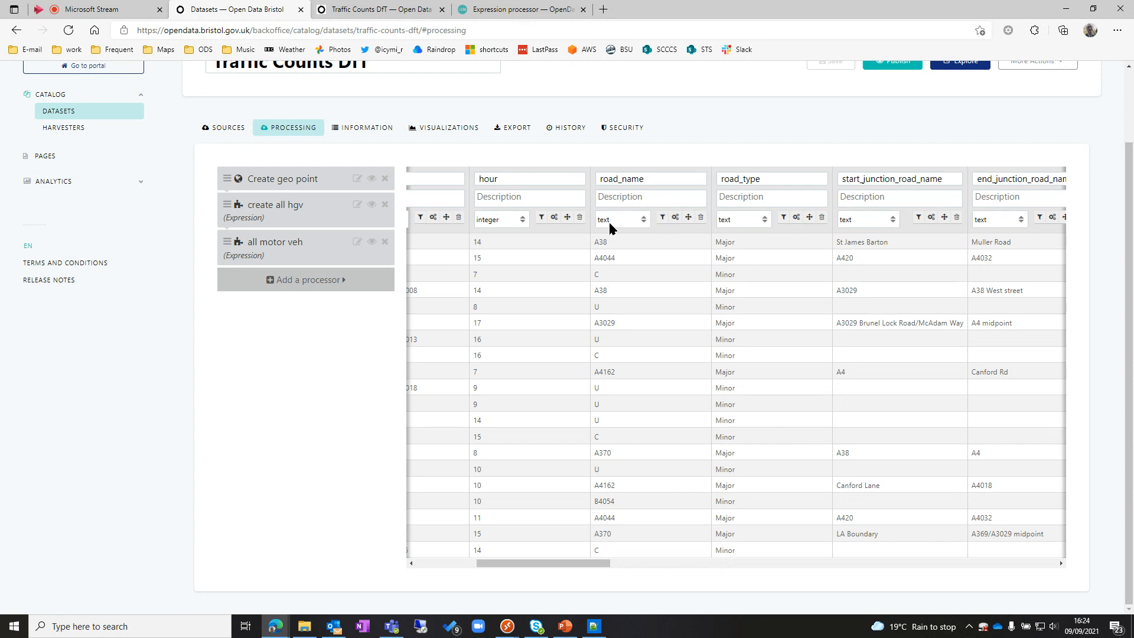
{"action": "left_click", "coordinate": [663, 218]}
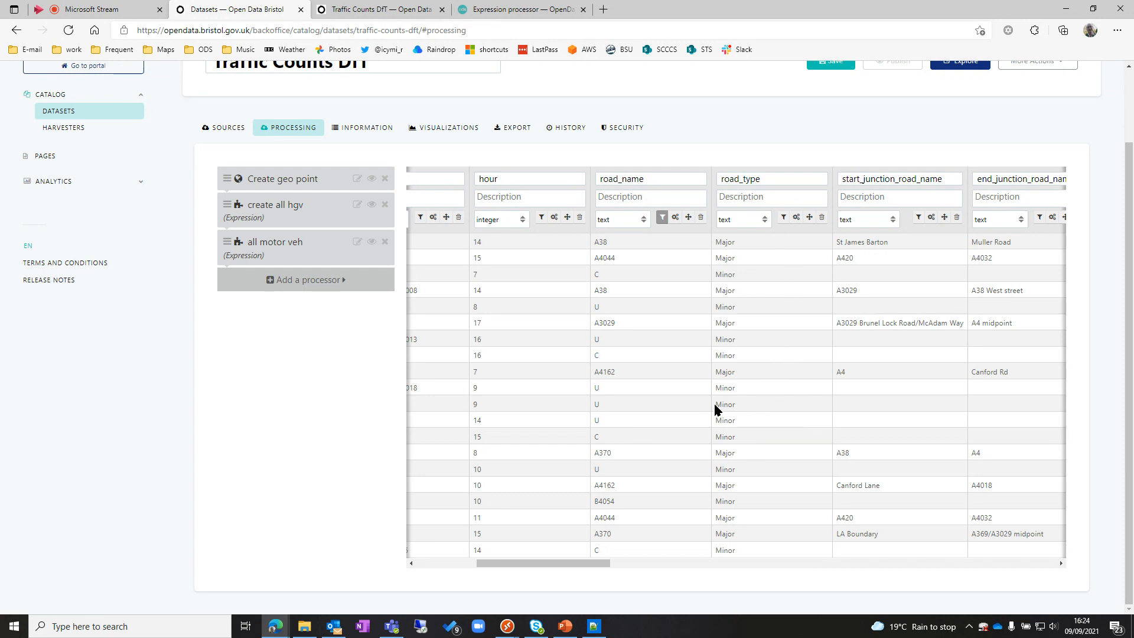
{"action": "left_click", "coordinate": [784, 219]}
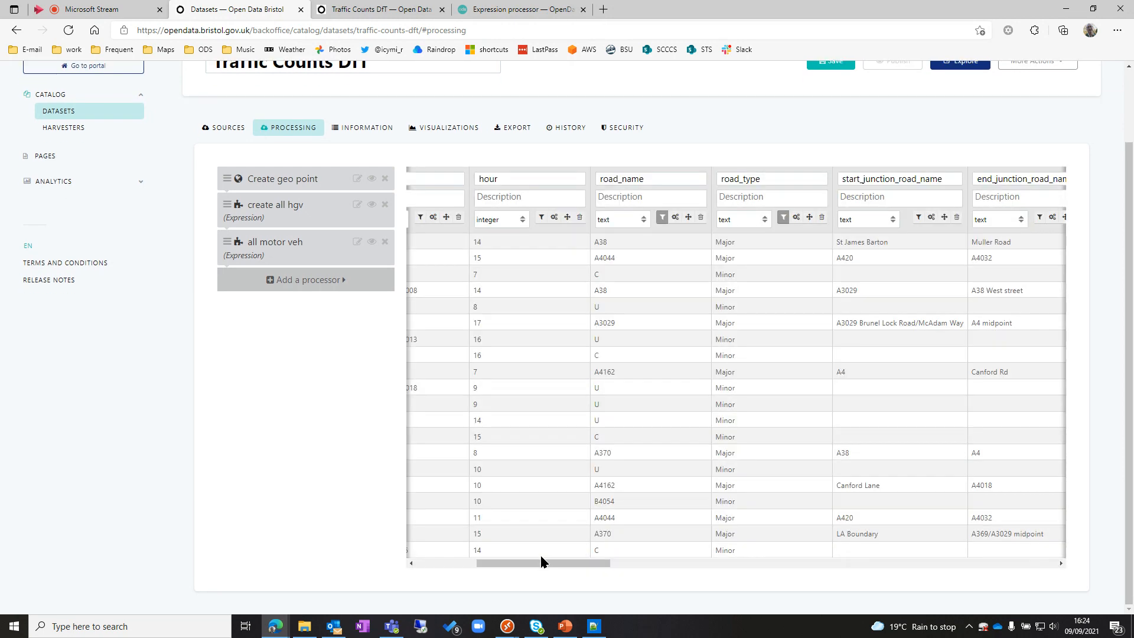
{"action": "left_click_drag", "start_coordinate": [567, 564], "coordinate": [482, 563]}
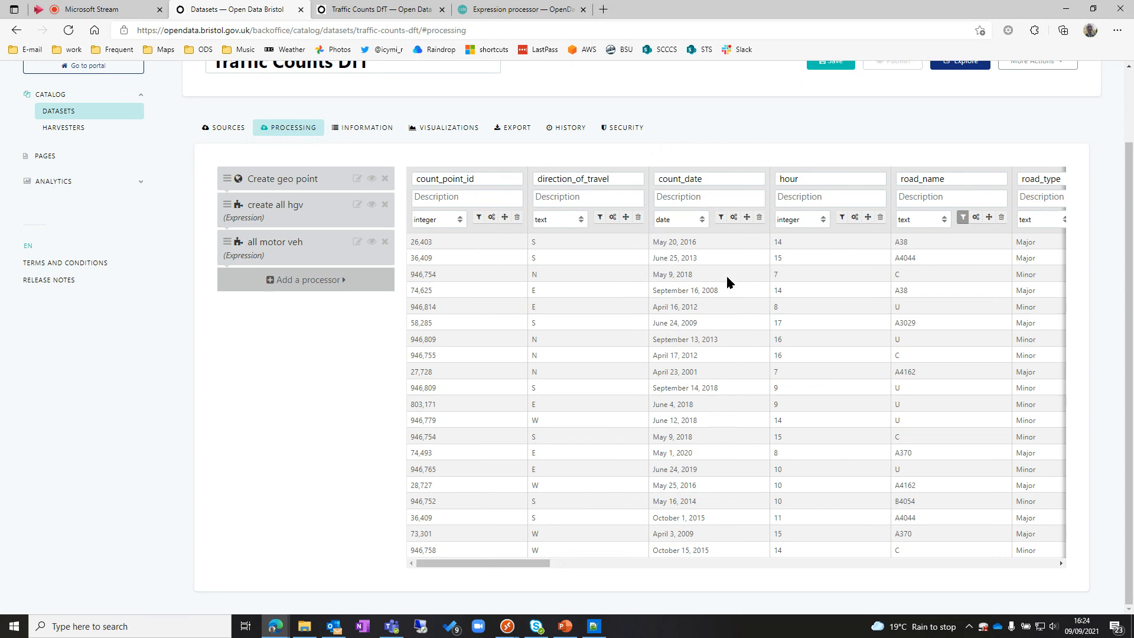
{"action": "left_click", "coordinate": [721, 217]}
{"action": "left_click_drag", "start_coordinate": [532, 564], "coordinate": [679, 550]}
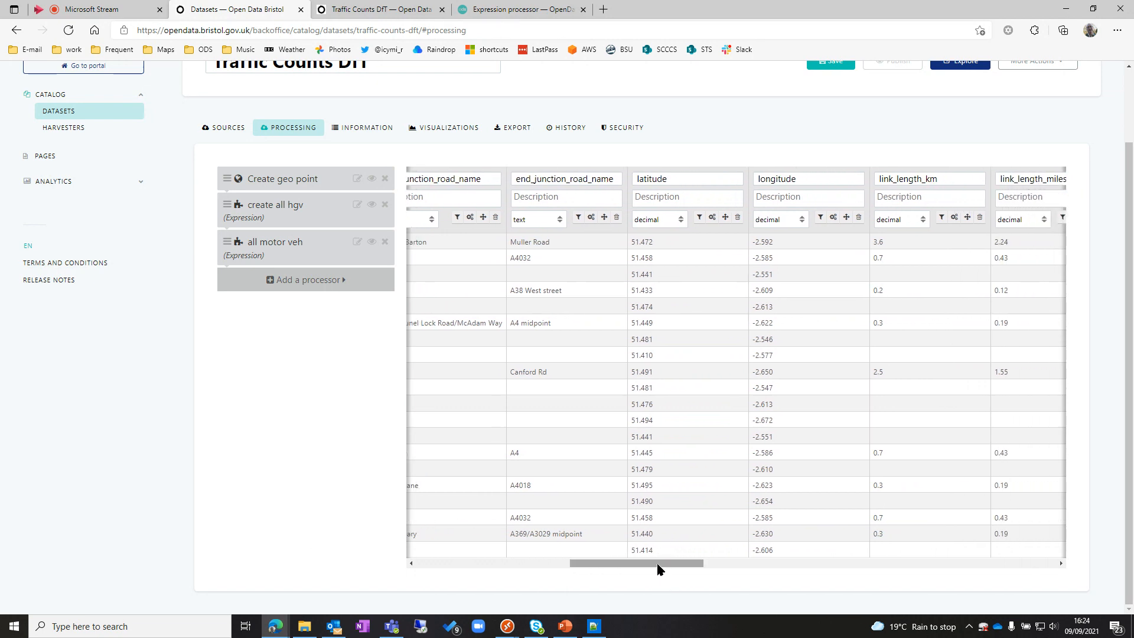
Relabel the count_point_id field as "Count ID" and describe it as "Unique reference for the count location".
{"action": "left_click_drag", "start_coordinate": [660, 569], "coordinate": [473, 566]}
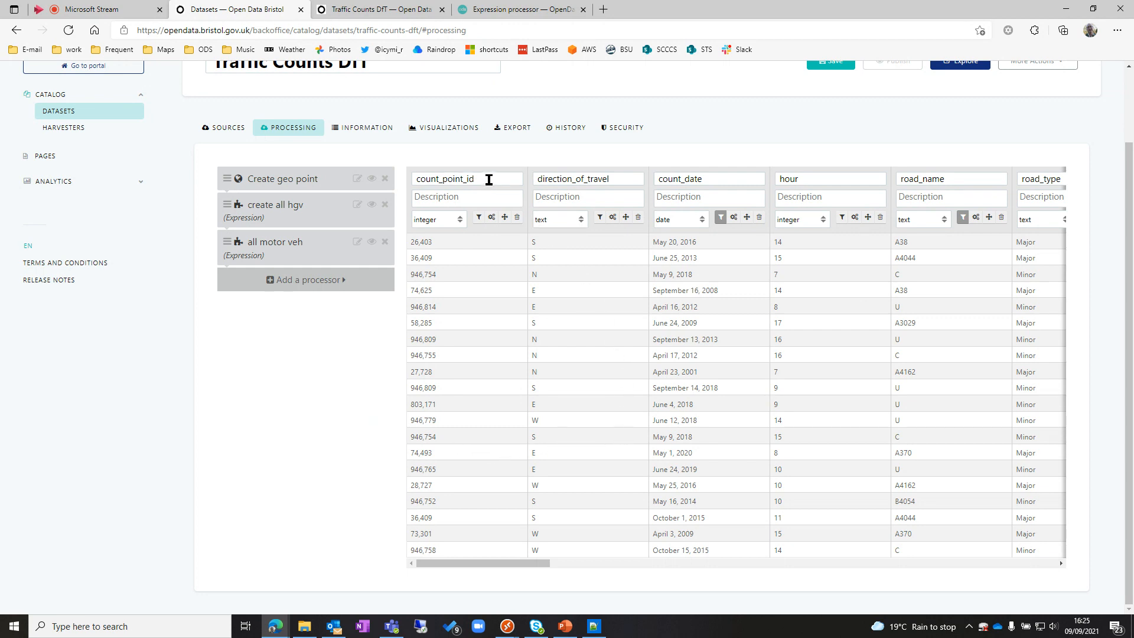
{"action": "left_click_drag", "start_coordinate": [490, 179], "coordinate": [412, 179]}
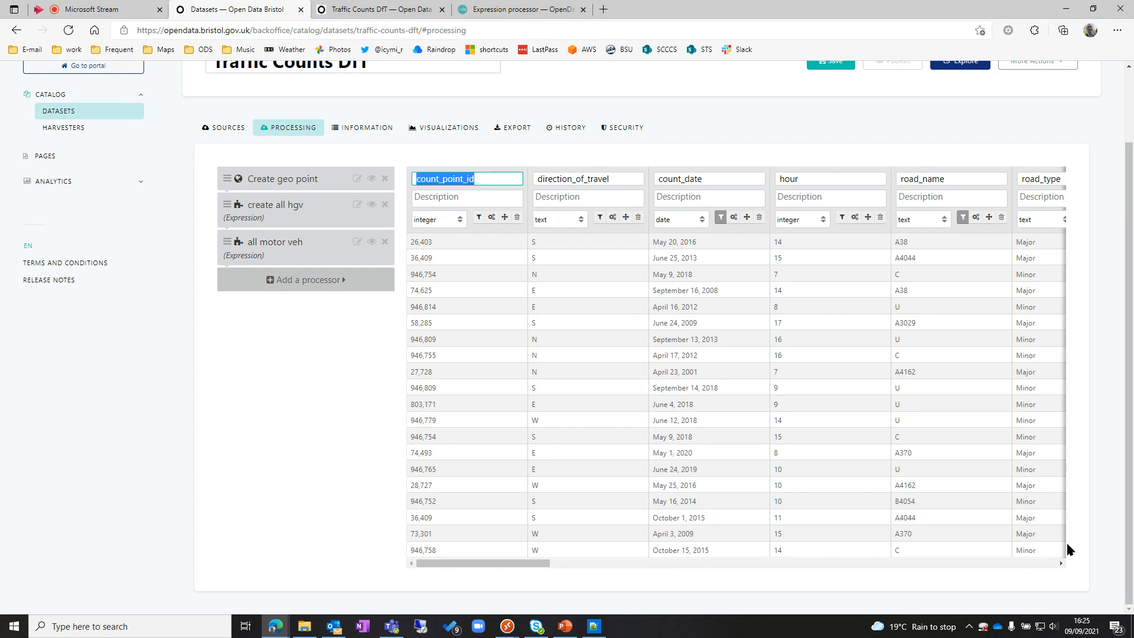
{"action": "type", "text": "Count ID"}
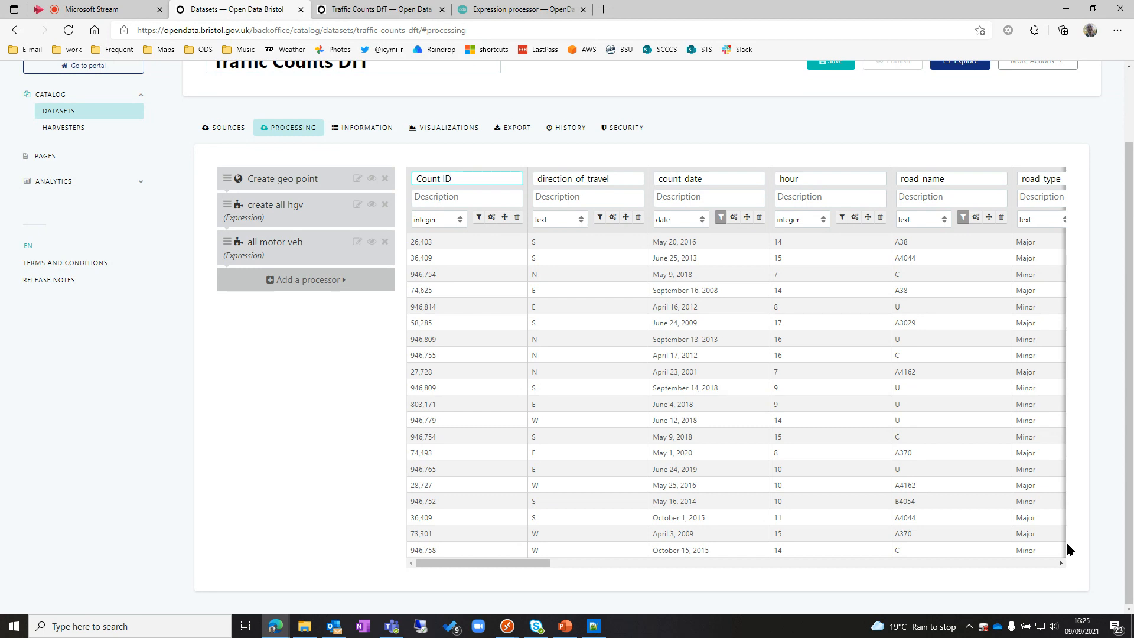
{"action": "left_click", "coordinate": [434, 196]}
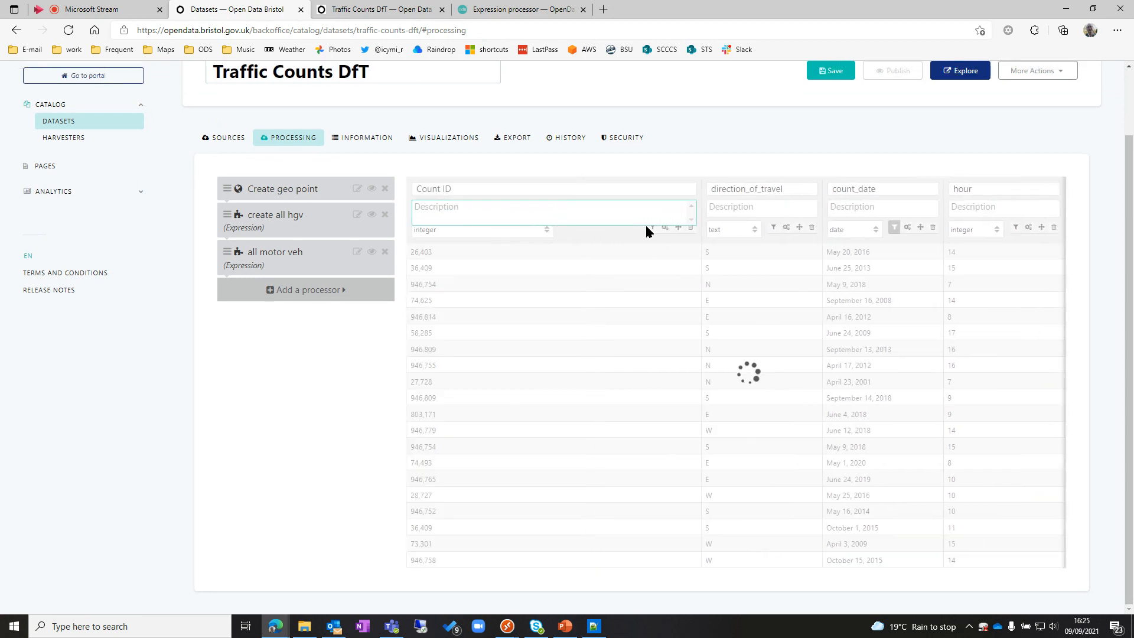
{"action": "type", "text": "Unique refere"}
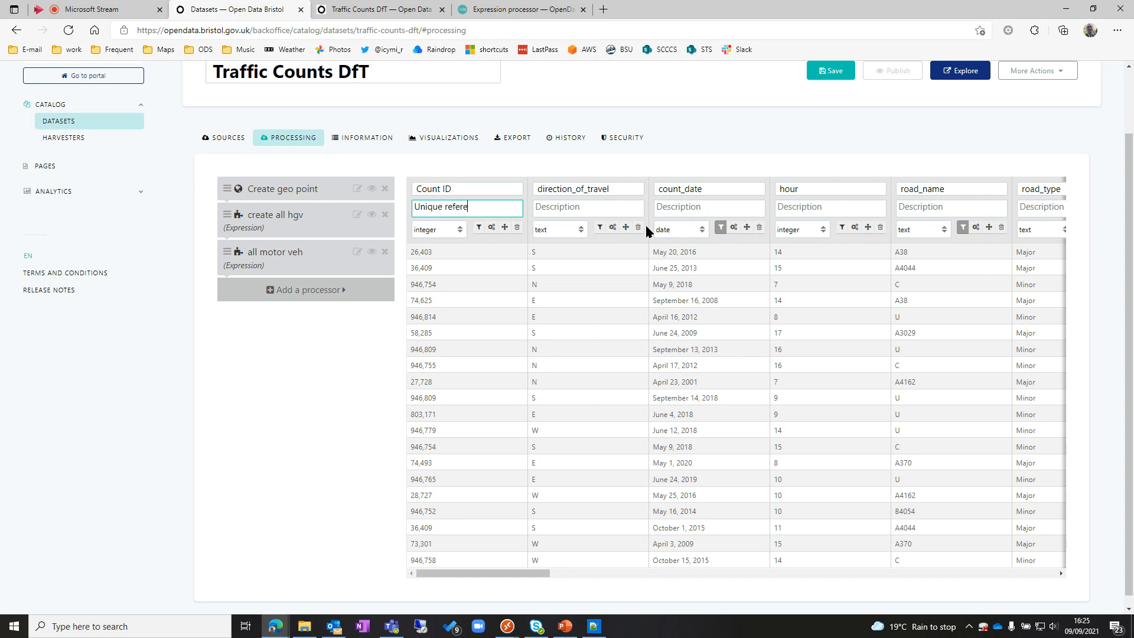
{"action": "type", "text": "nce for the cou"}
{"action": "type", "text": "nt location"}
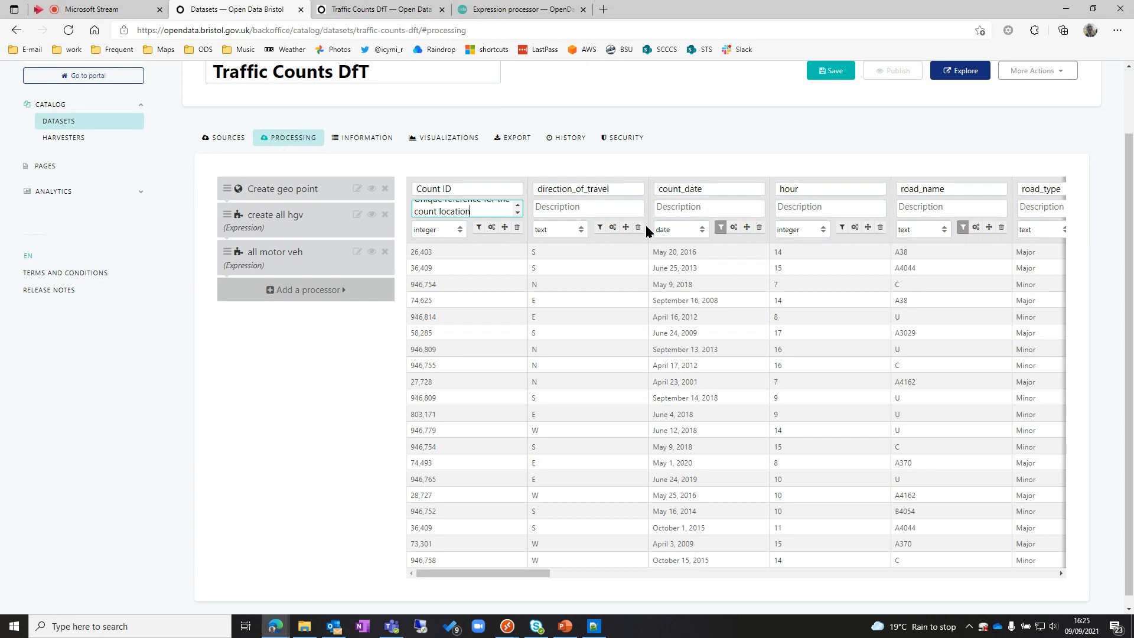
Set the data type of the Count ID field to text.
{"action": "left_click", "coordinate": [460, 233]}
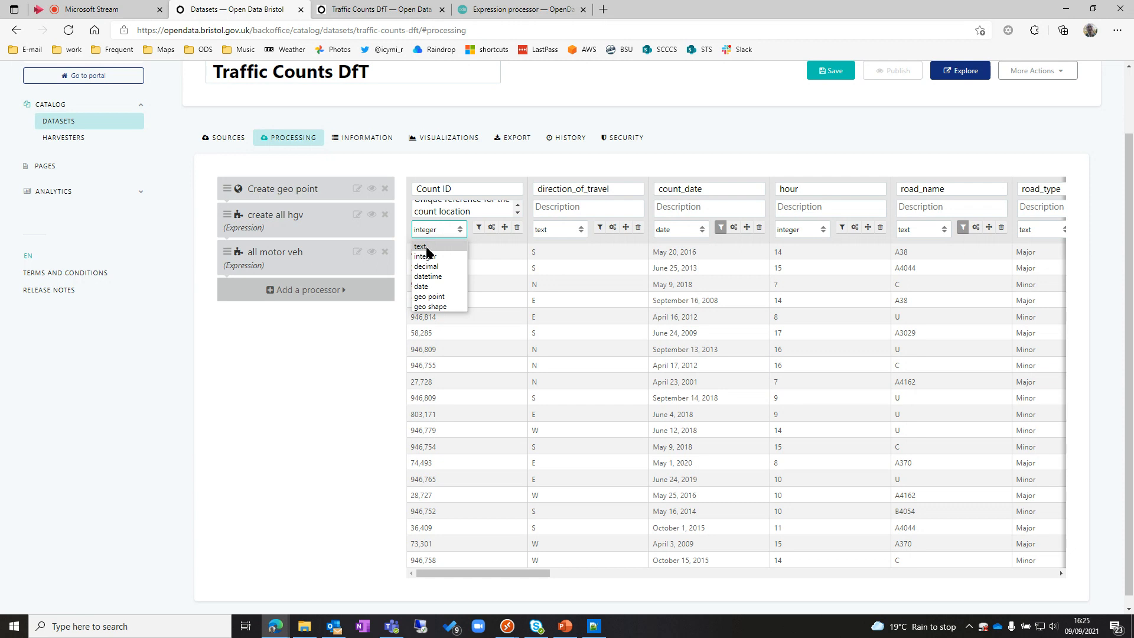
{"action": "left_click", "coordinate": [426, 246]}
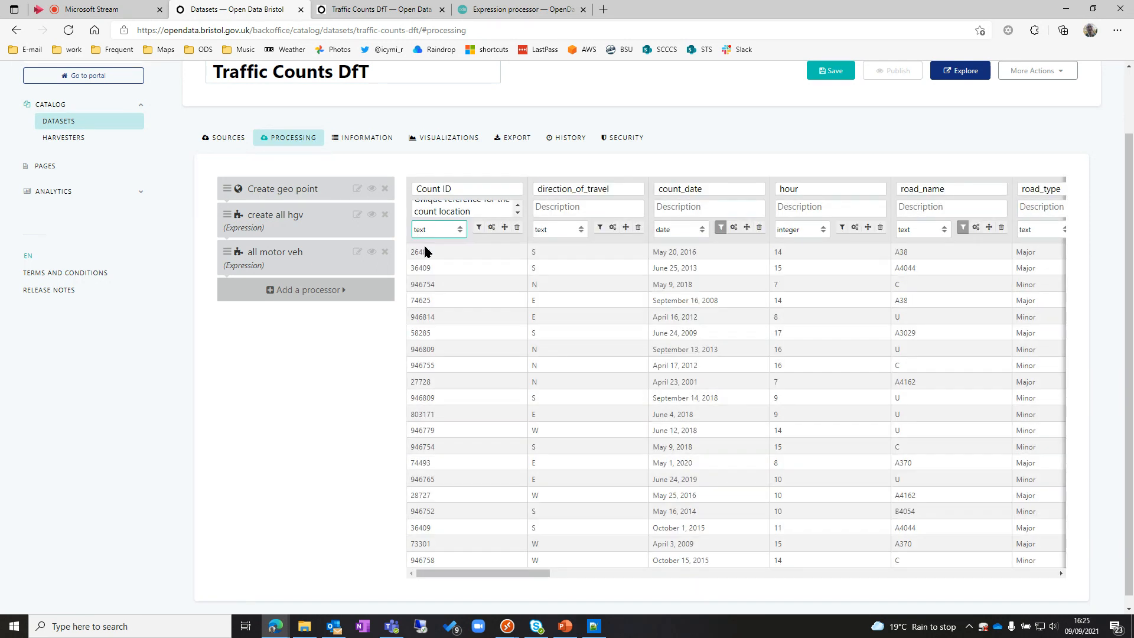
{"action": "left_click", "coordinate": [263, 411]}
Relabel the direction_of_travel field as "Direction".
{"action": "left_click_drag", "start_coordinate": [528, 580], "coordinate": [530, 581]}
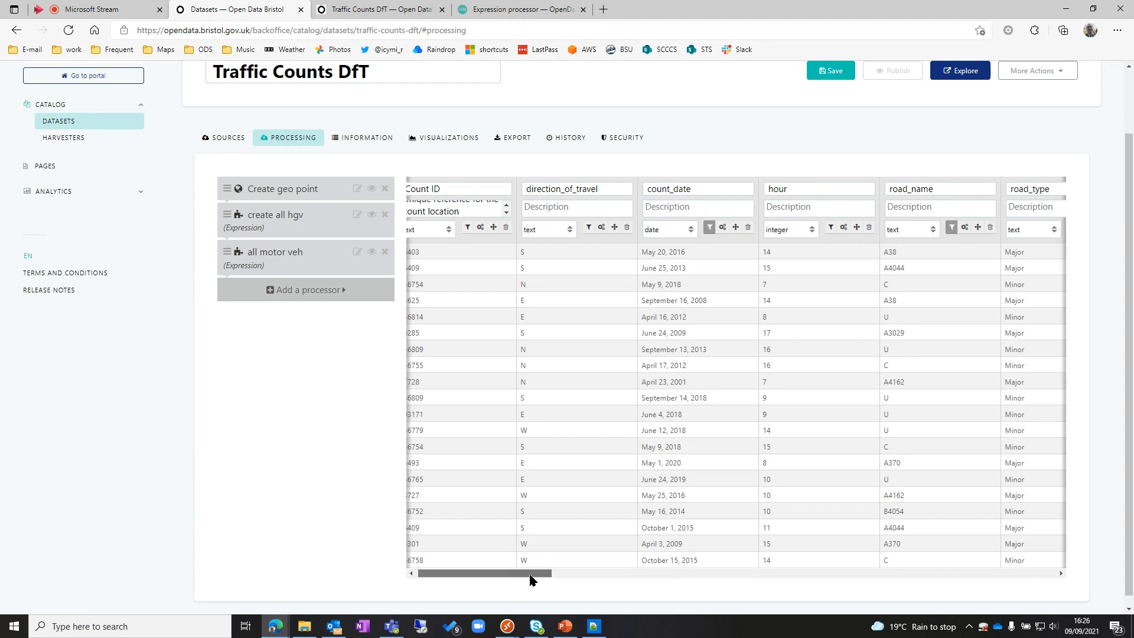
{"action": "left_click_drag", "start_coordinate": [529, 580], "coordinate": [486, 580]}
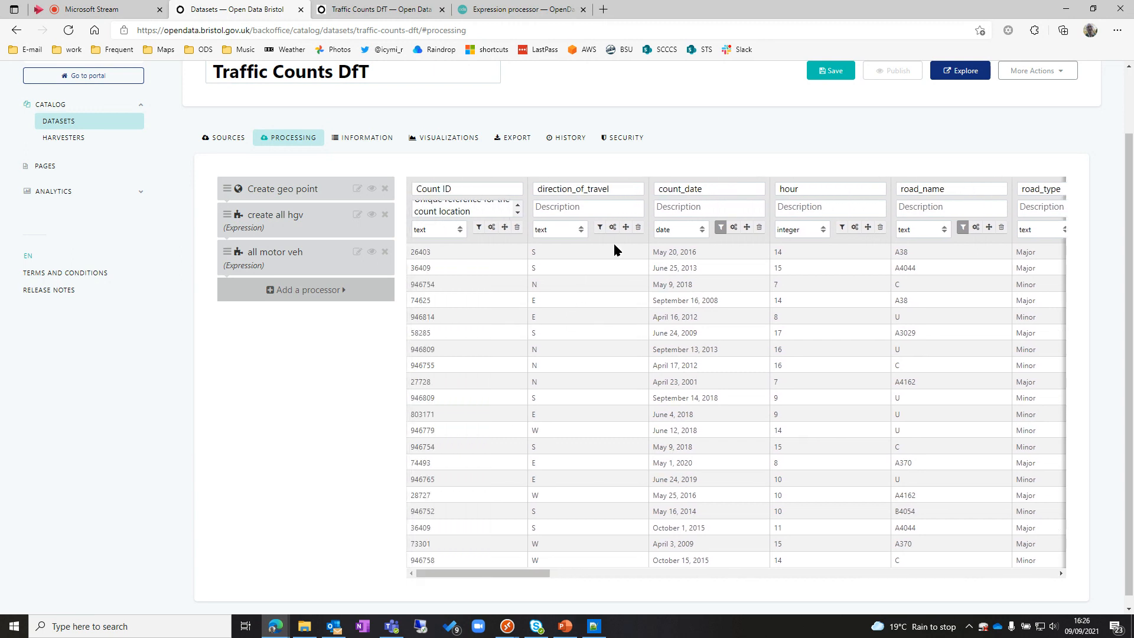
{"action": "left_click", "coordinate": [596, 188]}
{"action": "key", "text": "ctrl+a"}
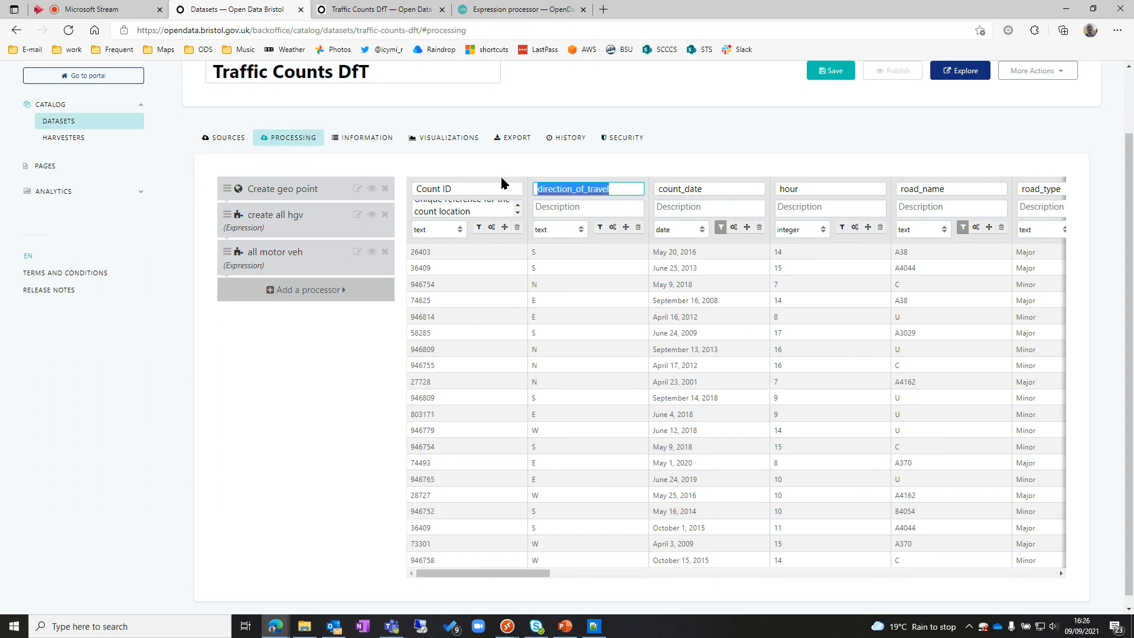
{"action": "type", "text": "Direction"}
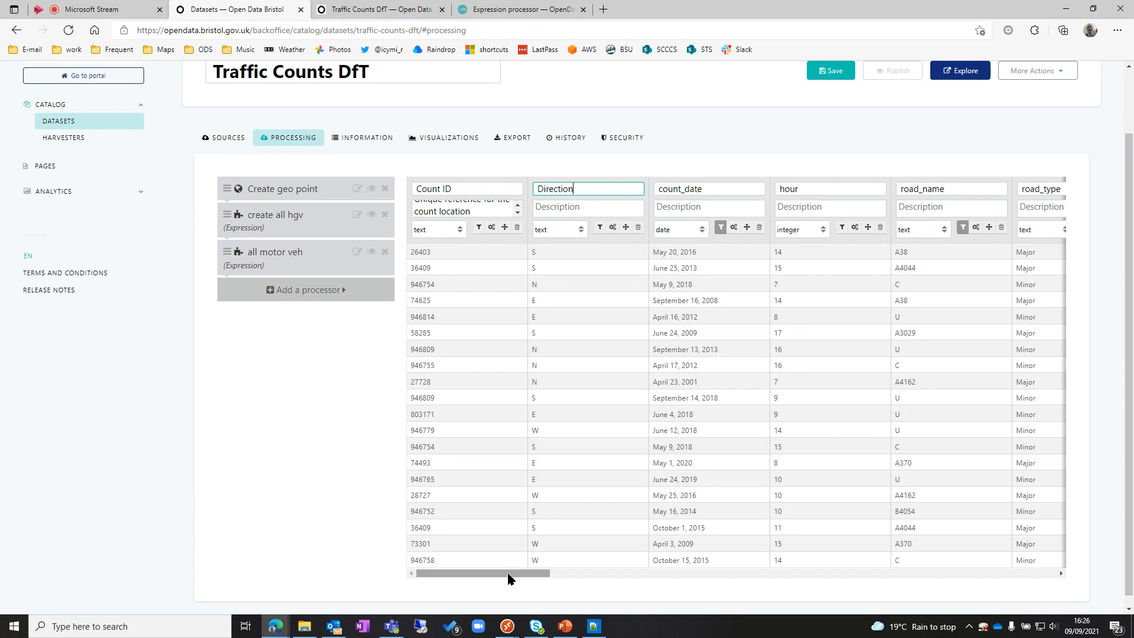
Relabel the link_length_km field as "Link length".
{"action": "left_click_drag", "start_coordinate": [508, 578], "coordinate": [675, 590]}
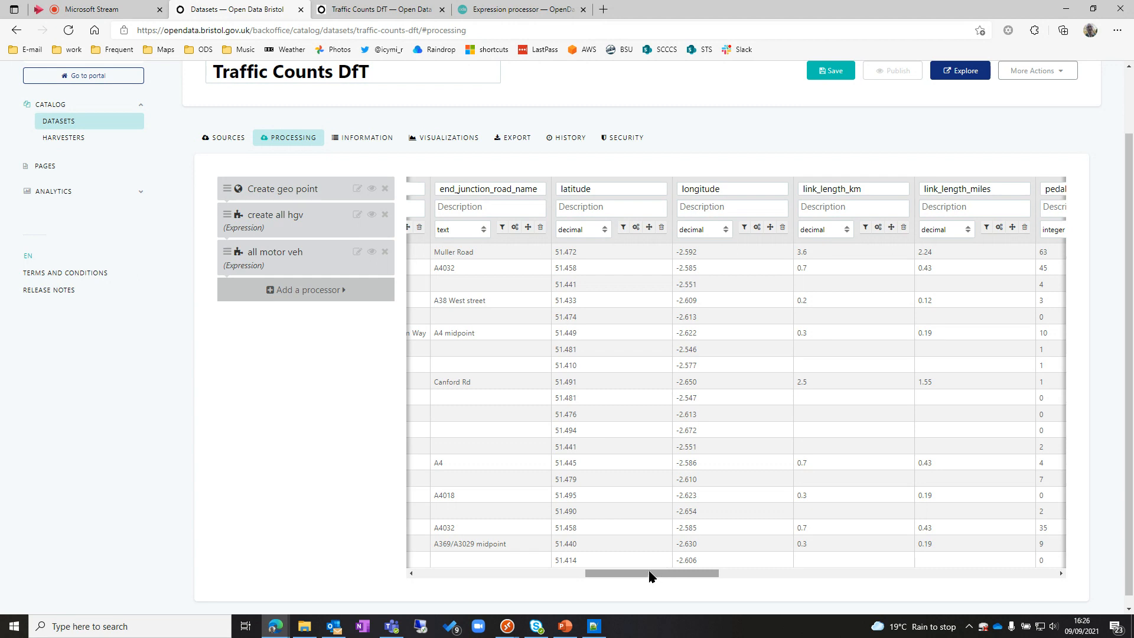
{"action": "left_click_drag", "start_coordinate": [650, 576], "coordinate": [697, 582]}
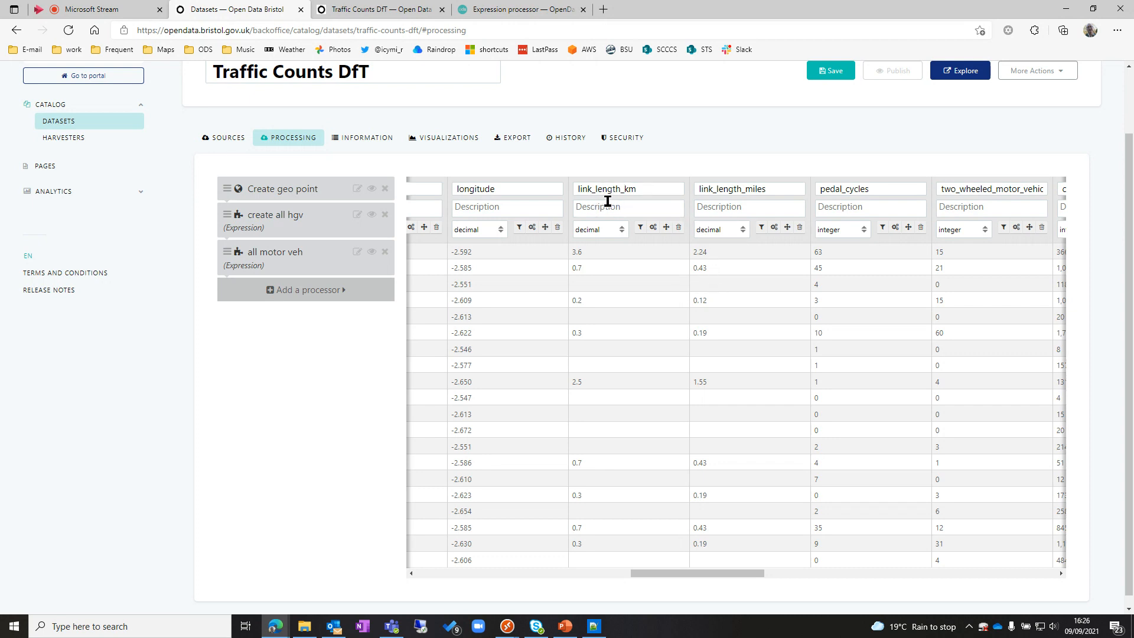
{"action": "left_click_drag", "start_coordinate": [644, 191], "coordinate": [566, 189]}
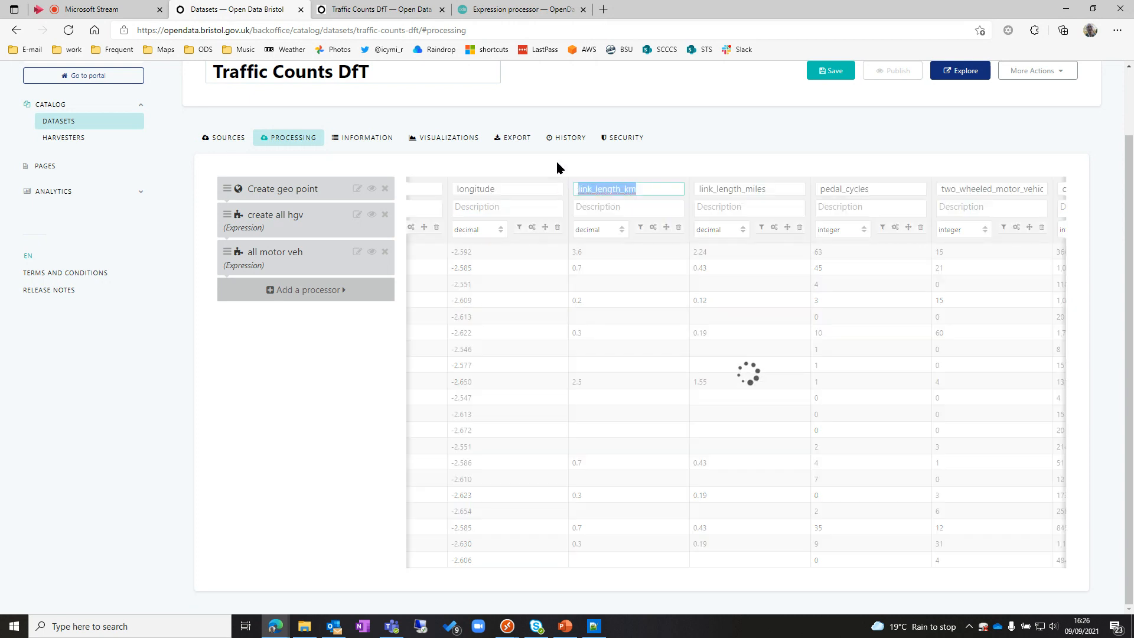
{"action": "type", "text": "Link length"}
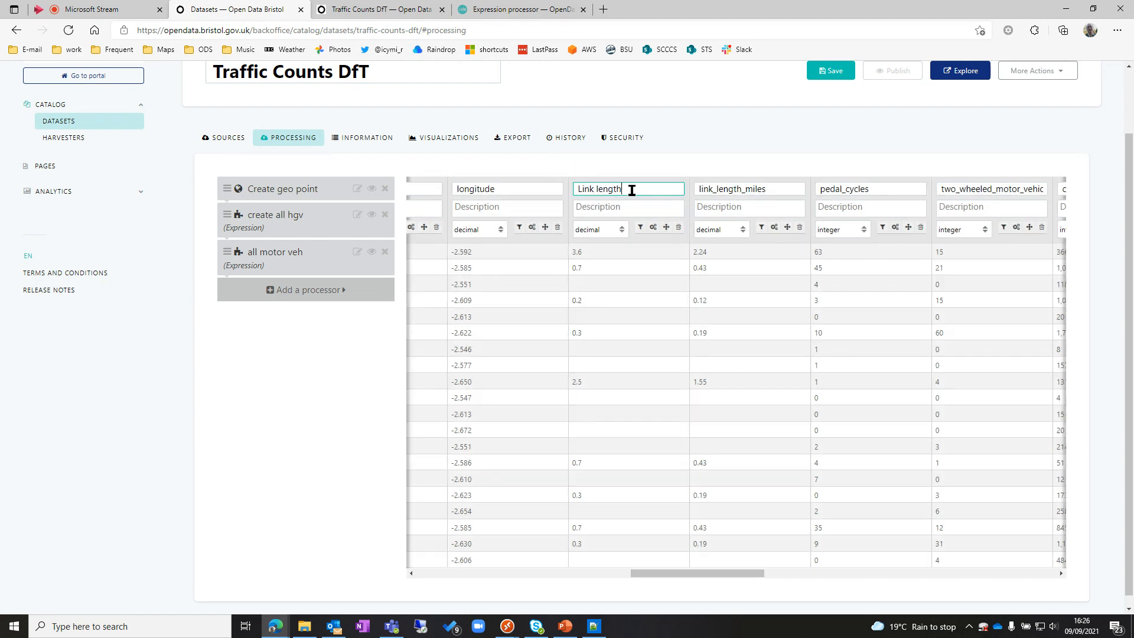
Configure the Link length field to use Kilometer (km) as its unit.
{"action": "left_click", "coordinate": [654, 229]}
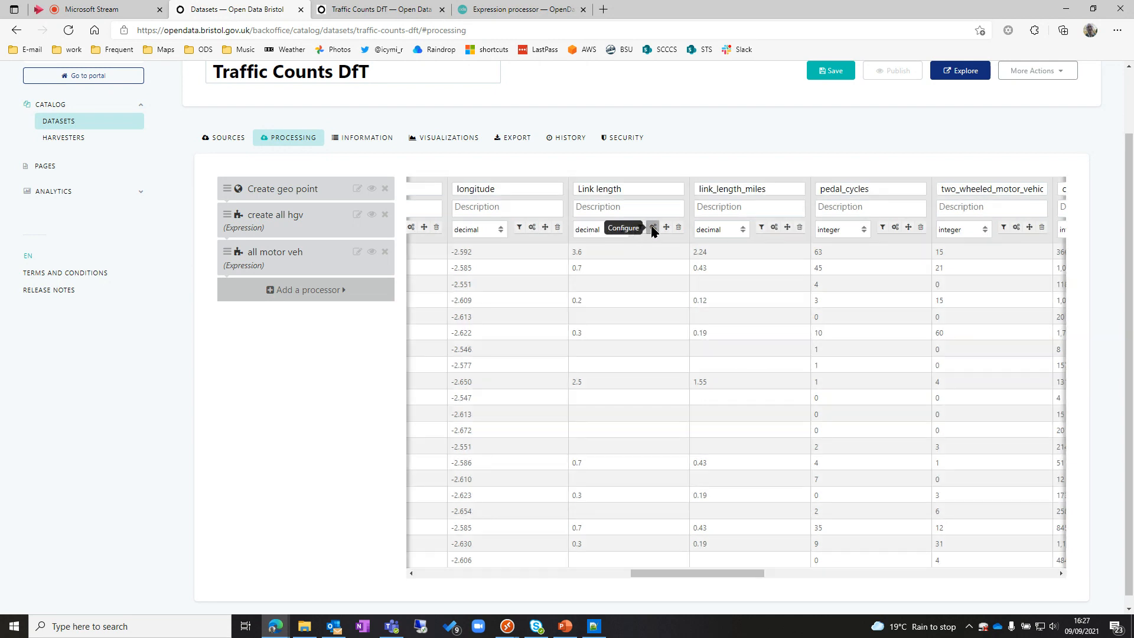
{"action": "left_click", "coordinate": [654, 228]}
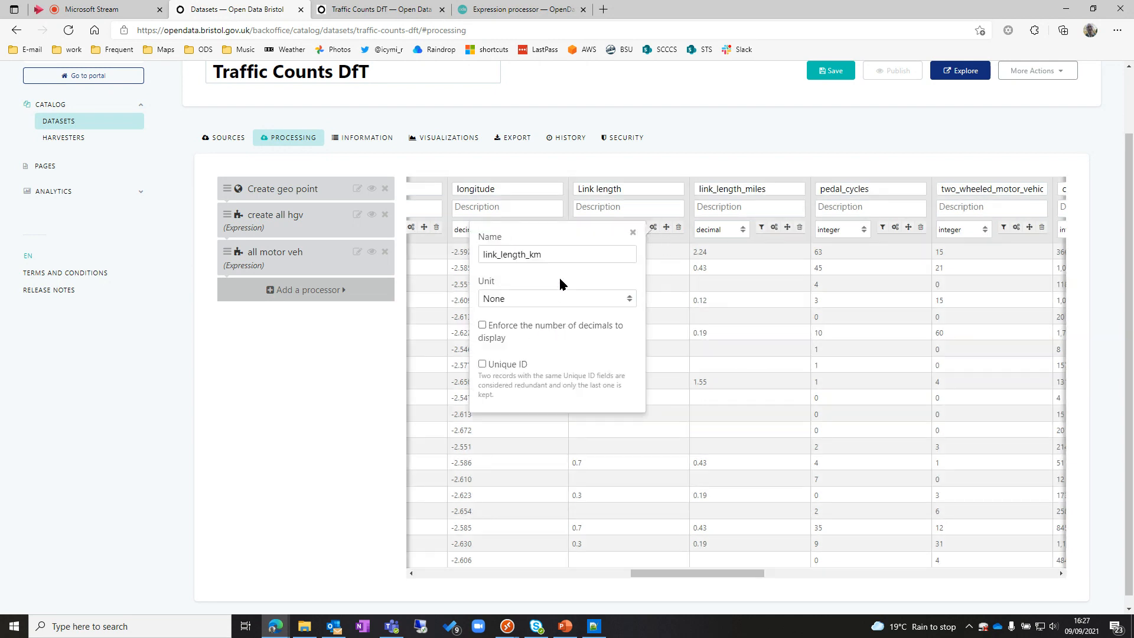
{"action": "left_click", "coordinate": [603, 295]}
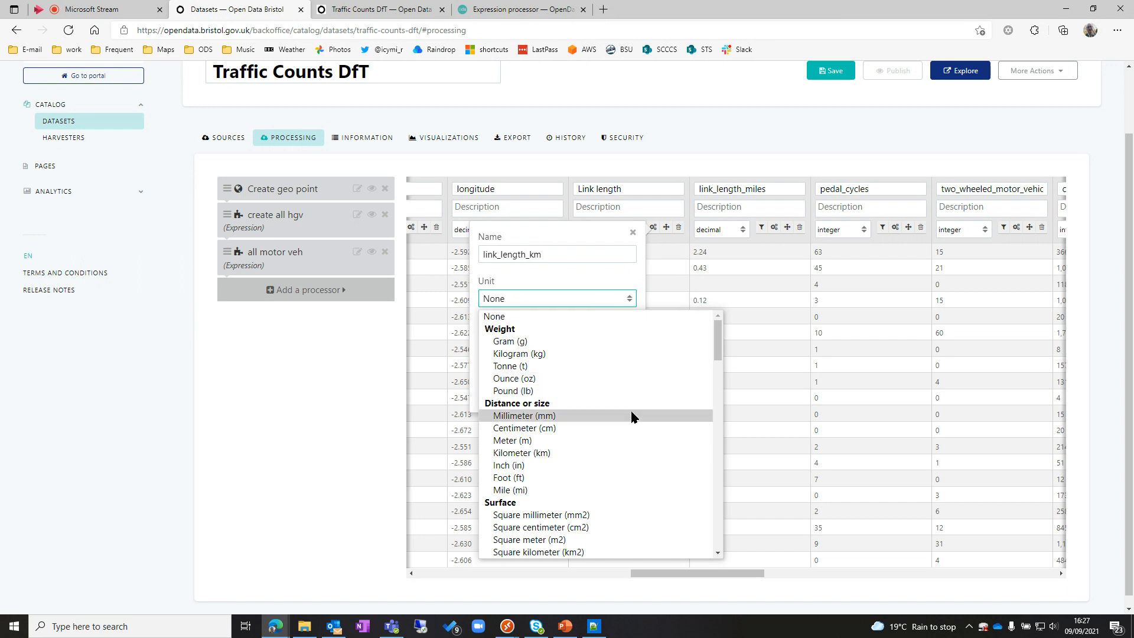
{"action": "scroll", "coordinate": [632, 416], "scroll_direction": "down", "scroll_amount": 4}
{"action": "scroll", "coordinate": [632, 416], "scroll_direction": "down", "scroll_amount": 7}
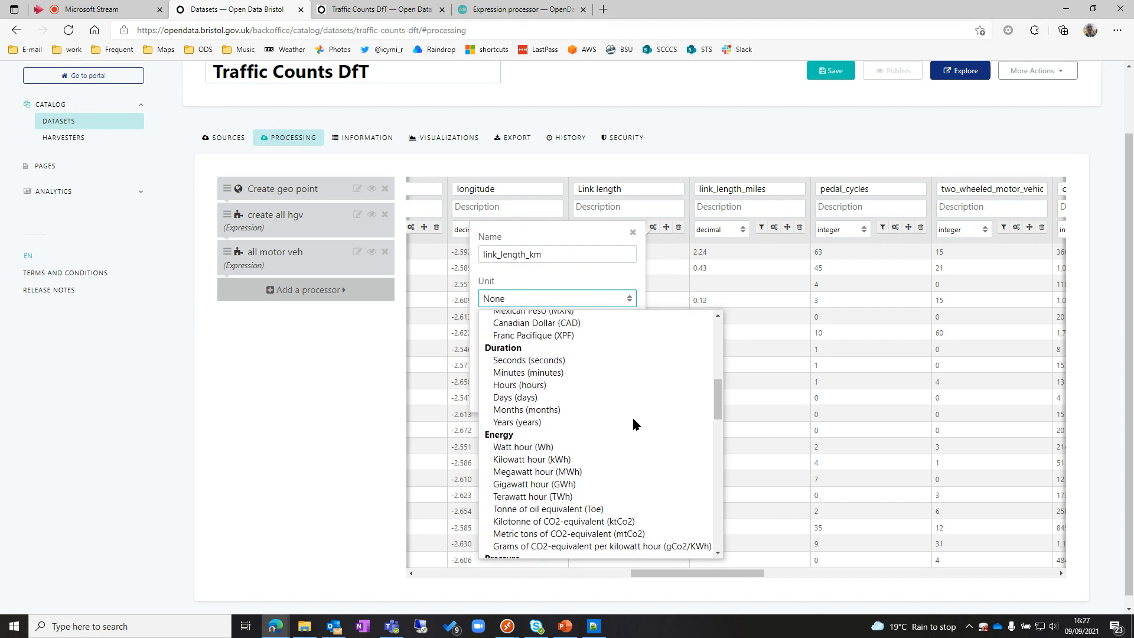
{"action": "scroll", "coordinate": [632, 420], "scroll_direction": "down", "scroll_amount": 6}
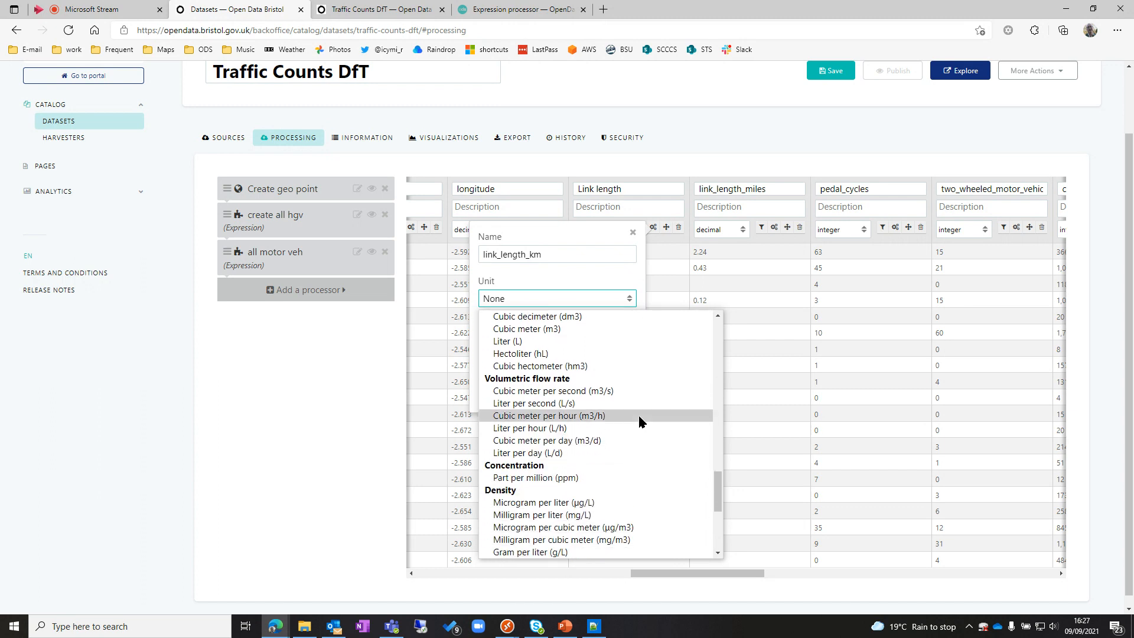
{"action": "scroll", "coordinate": [635, 417], "scroll_direction": "down", "scroll_amount": 6}
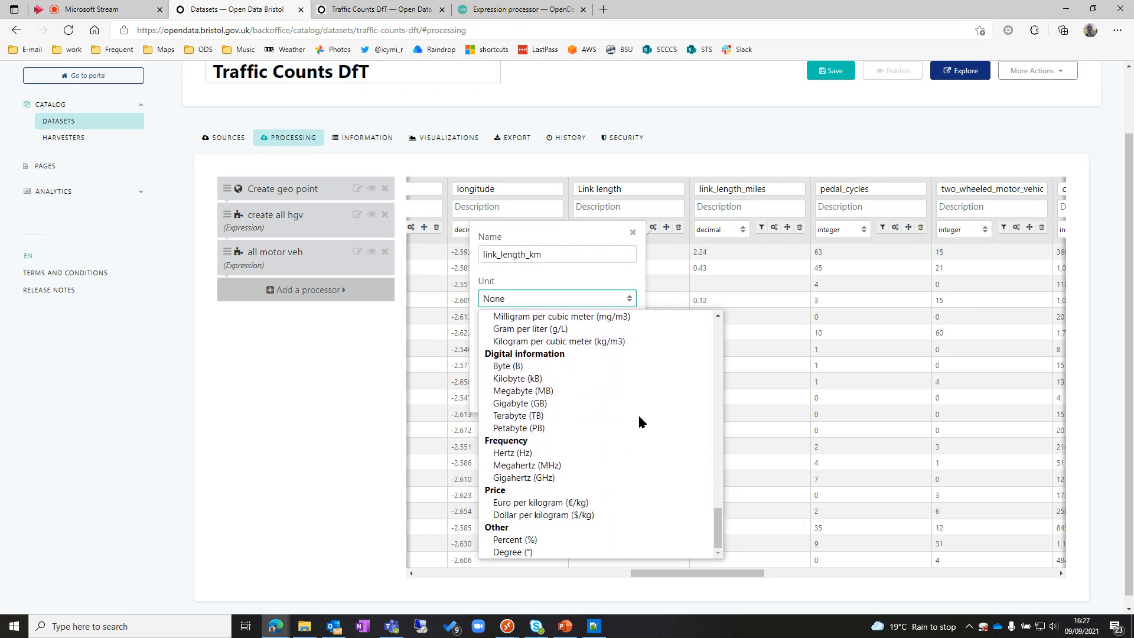
{"action": "scroll", "coordinate": [641, 411], "scroll_direction": "up", "scroll_amount": 10}
{"action": "scroll", "coordinate": [649, 403], "scroll_direction": "up", "scroll_amount": 8}
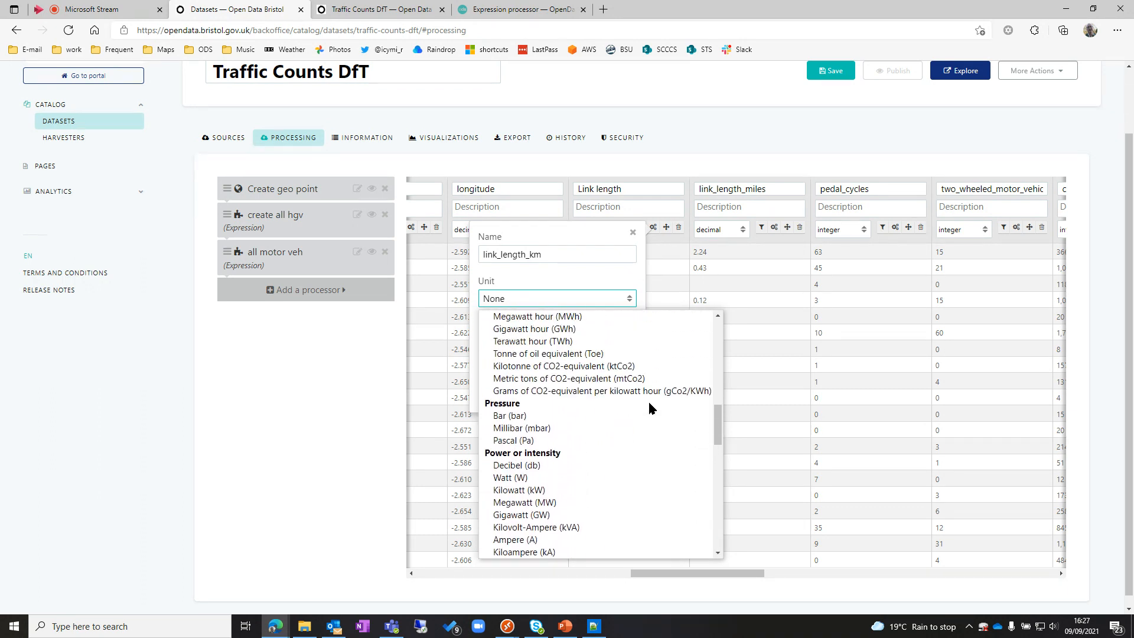
{"action": "scroll", "coordinate": [648, 402], "scroll_direction": "up", "scroll_amount": 3}
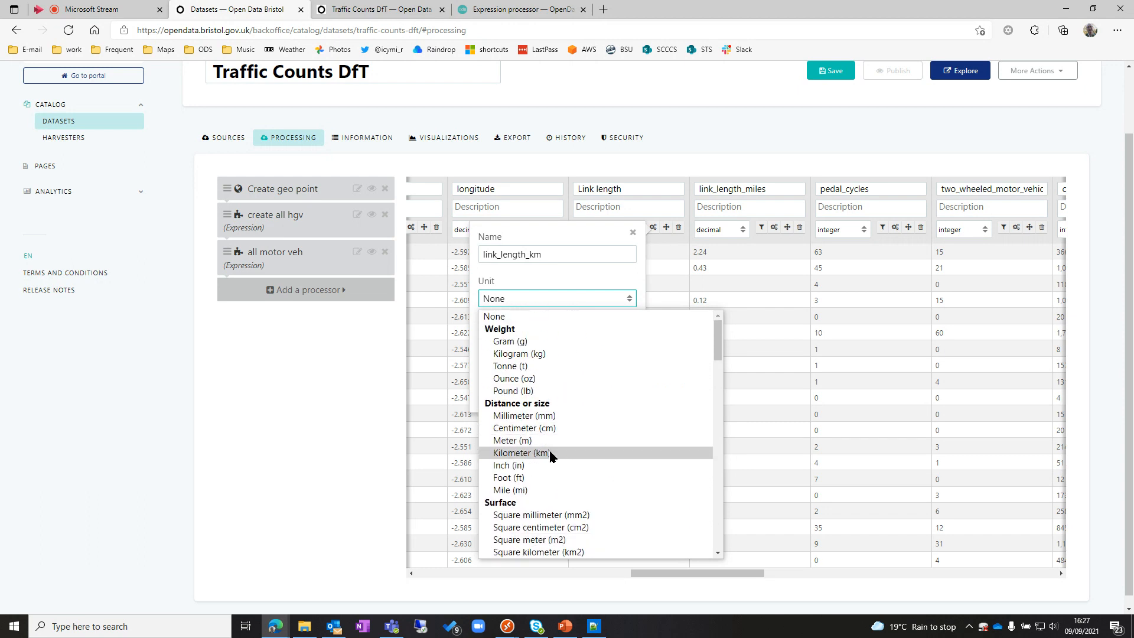
{"action": "left_click", "coordinate": [549, 452]}
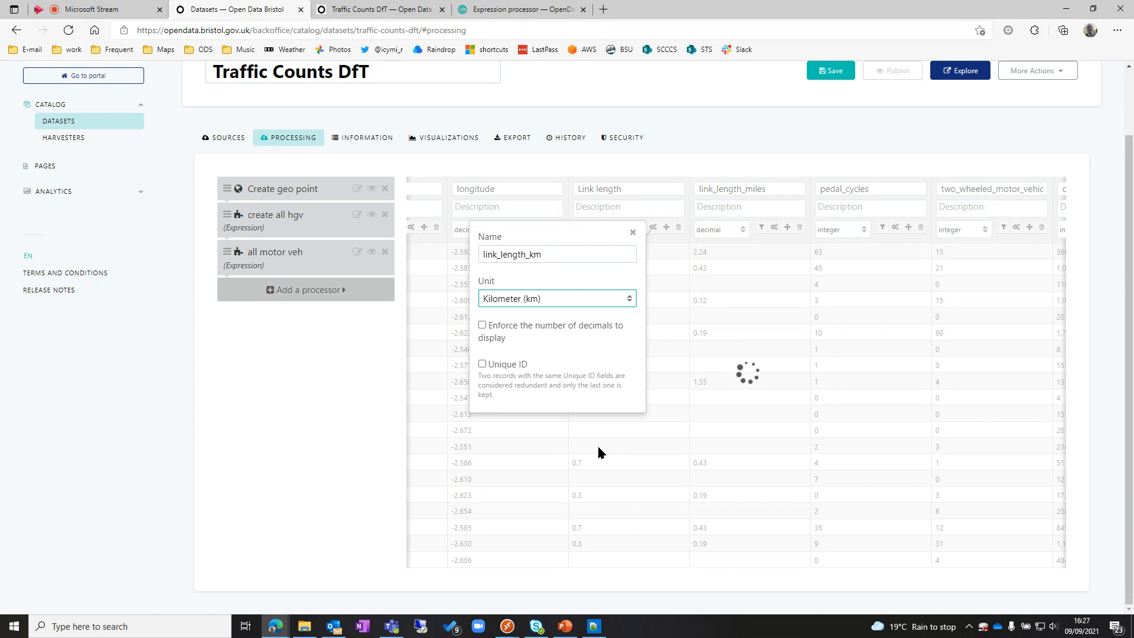
{"action": "left_click", "coordinate": [279, 418]}
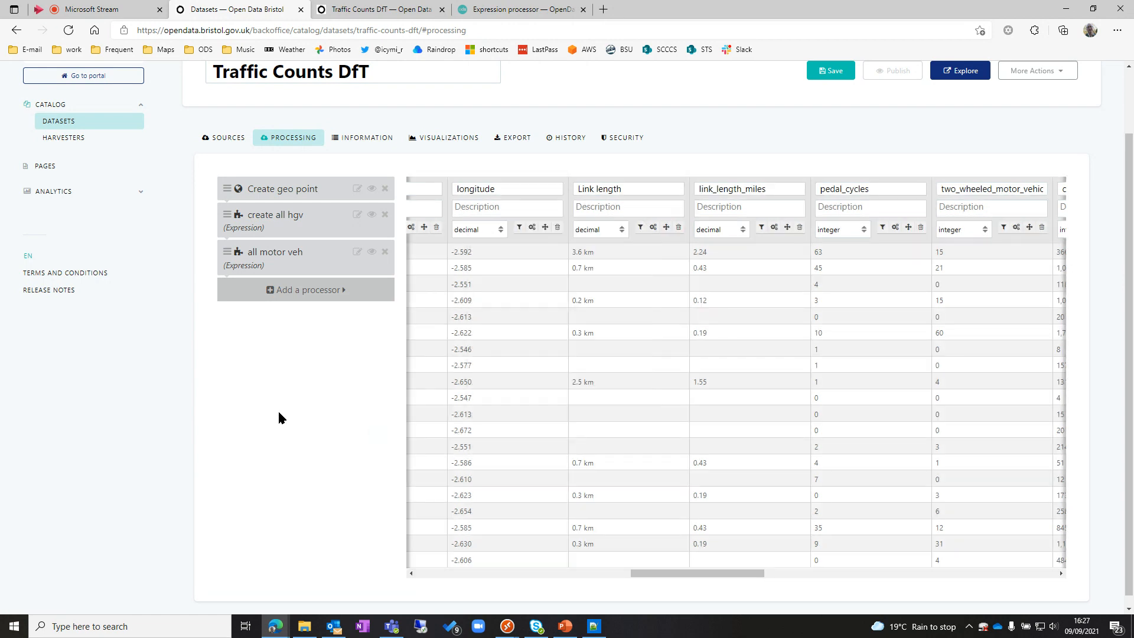
Configure the link_length_miles field to use Mile (mi) as its unit.
{"action": "left_click", "coordinate": [773, 228]}
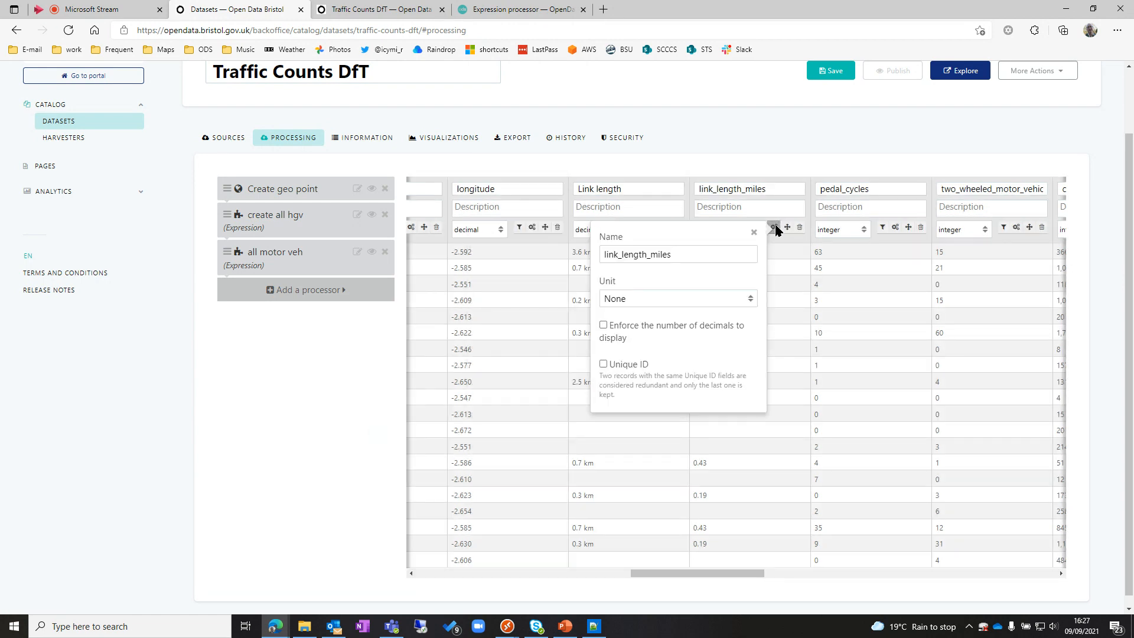
{"action": "left_click", "coordinate": [713, 299]}
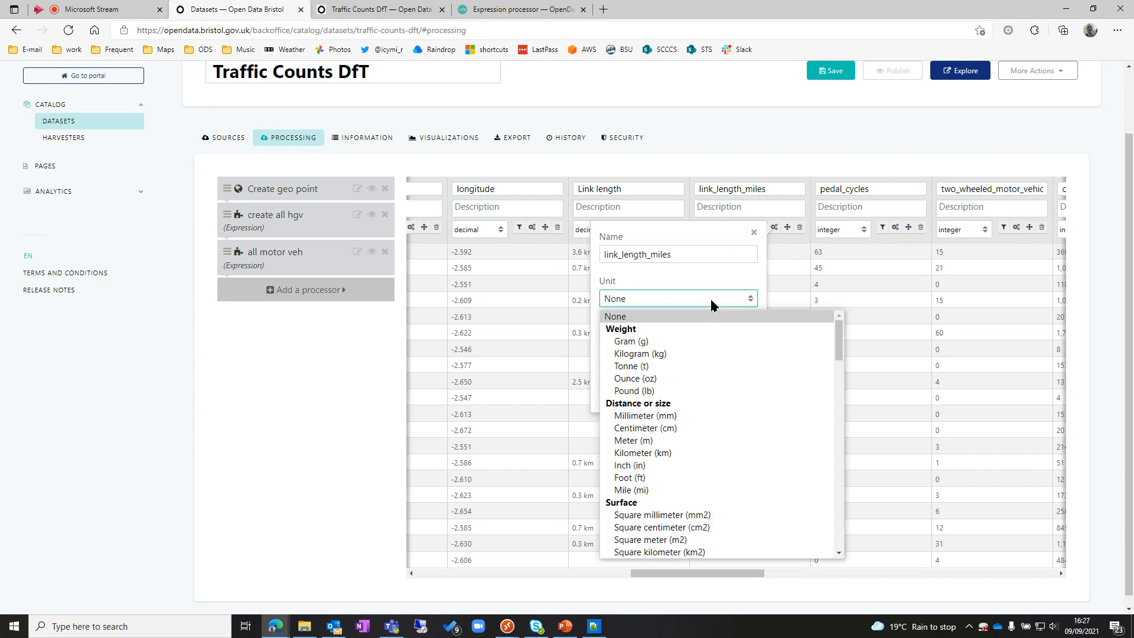
{"action": "scroll", "coordinate": [751, 423], "scroll_direction": "down", "scroll_amount": 2}
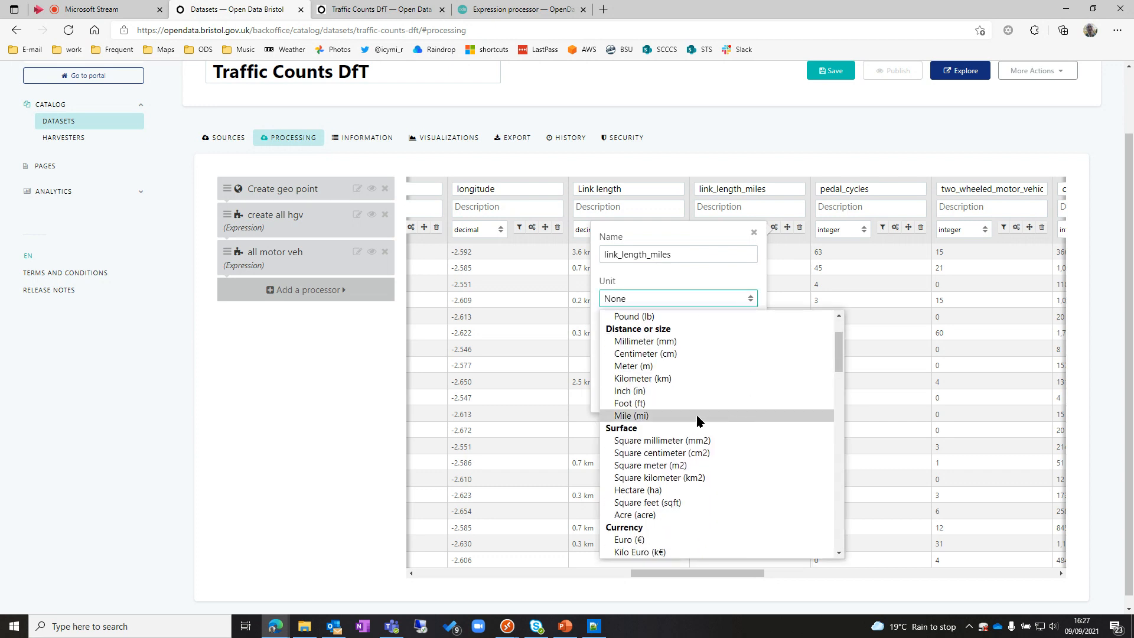
{"action": "left_click", "coordinate": [647, 416]}
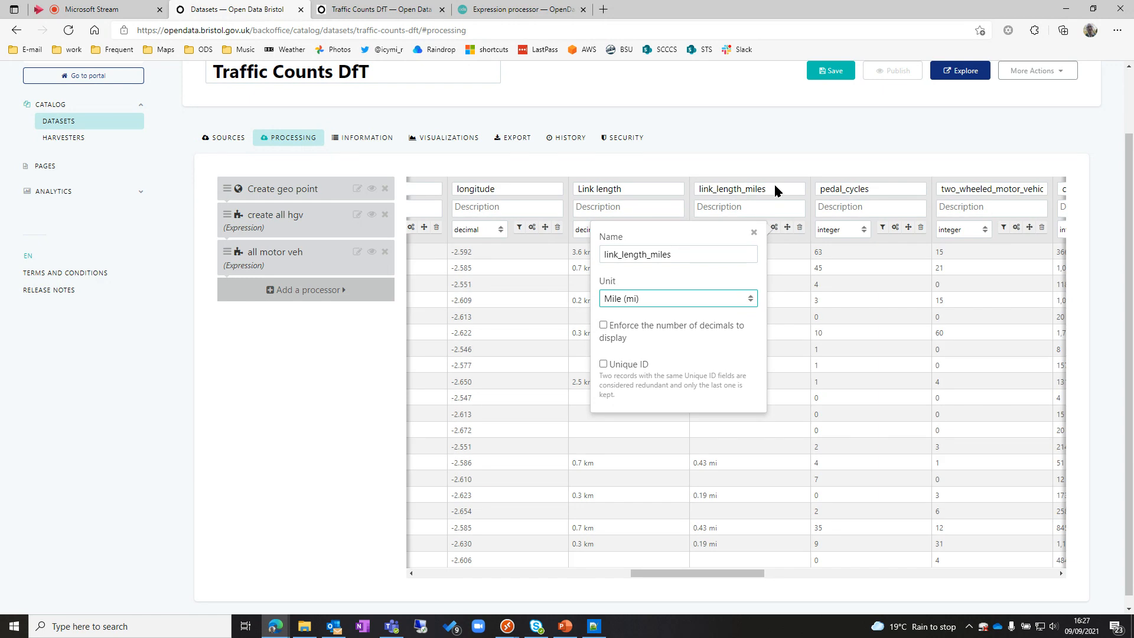
{"action": "left_click", "coordinate": [337, 339]}
Set the data type of the calculated all_hgvs and all_motor_vehicles fields to integer.
{"action": "left_click_drag", "start_coordinate": [732, 574], "coordinate": [800, 576]}
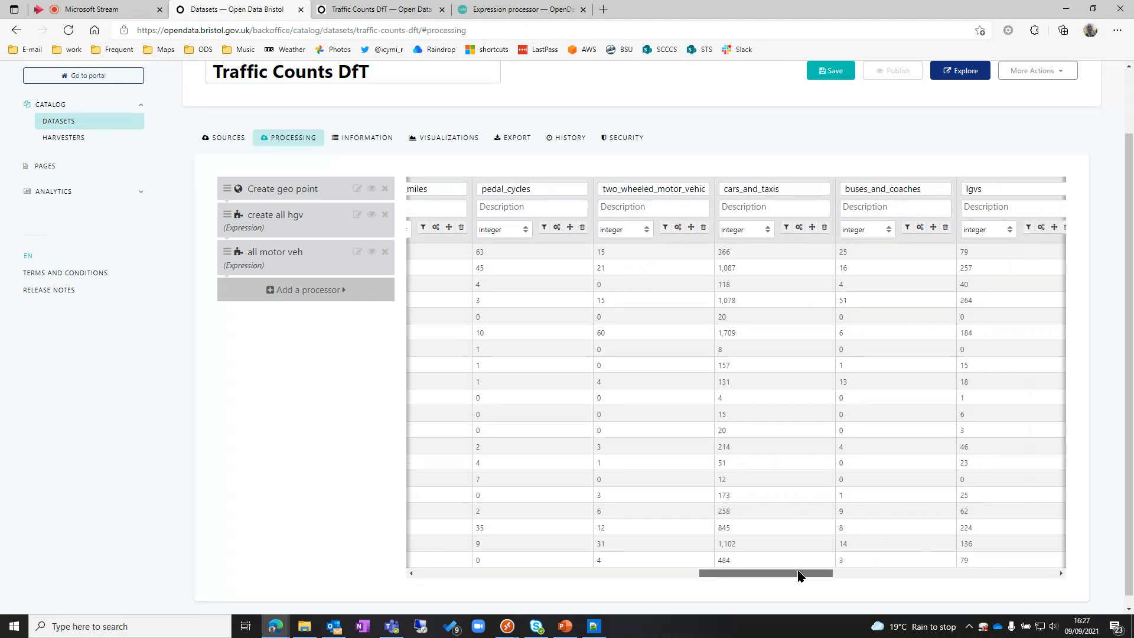
{"action": "left_click_drag", "start_coordinate": [800, 576], "coordinate": [1040, 543]}
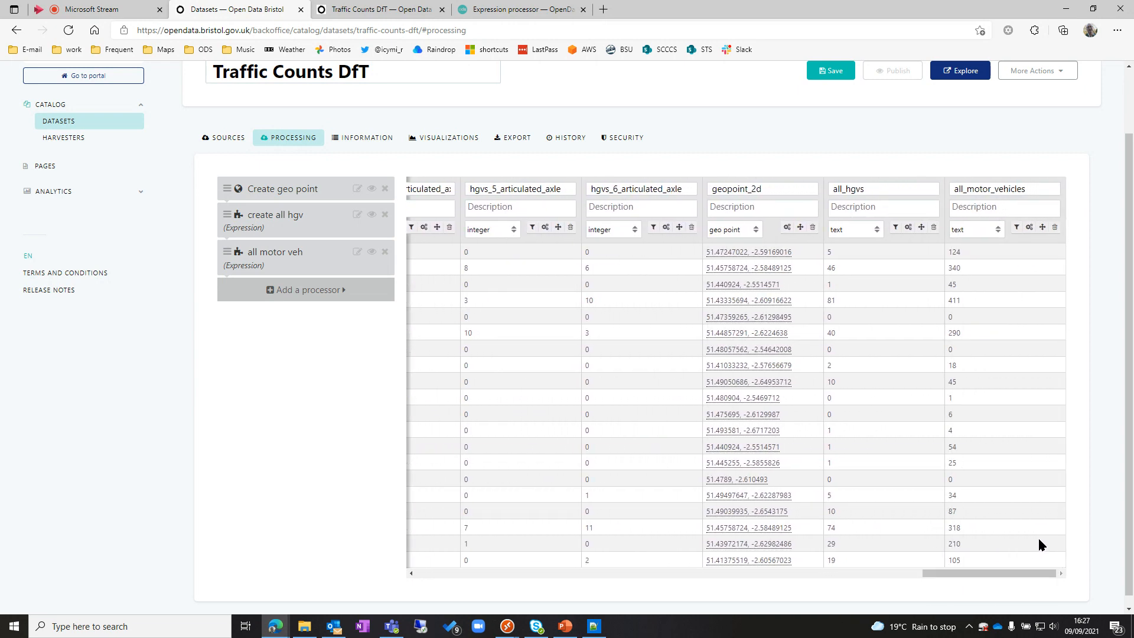
{"action": "left_click", "coordinate": [875, 231]}
{"action": "left_click", "coordinate": [855, 257]}
{"action": "left_click", "coordinate": [995, 230]}
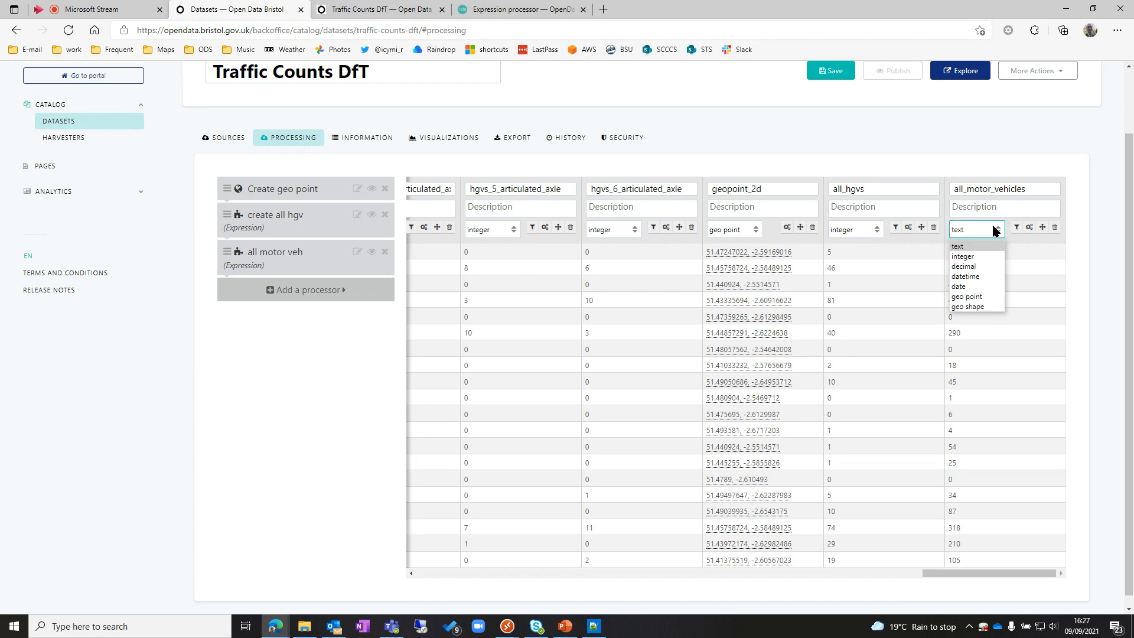
{"action": "left_click", "coordinate": [972, 257]}
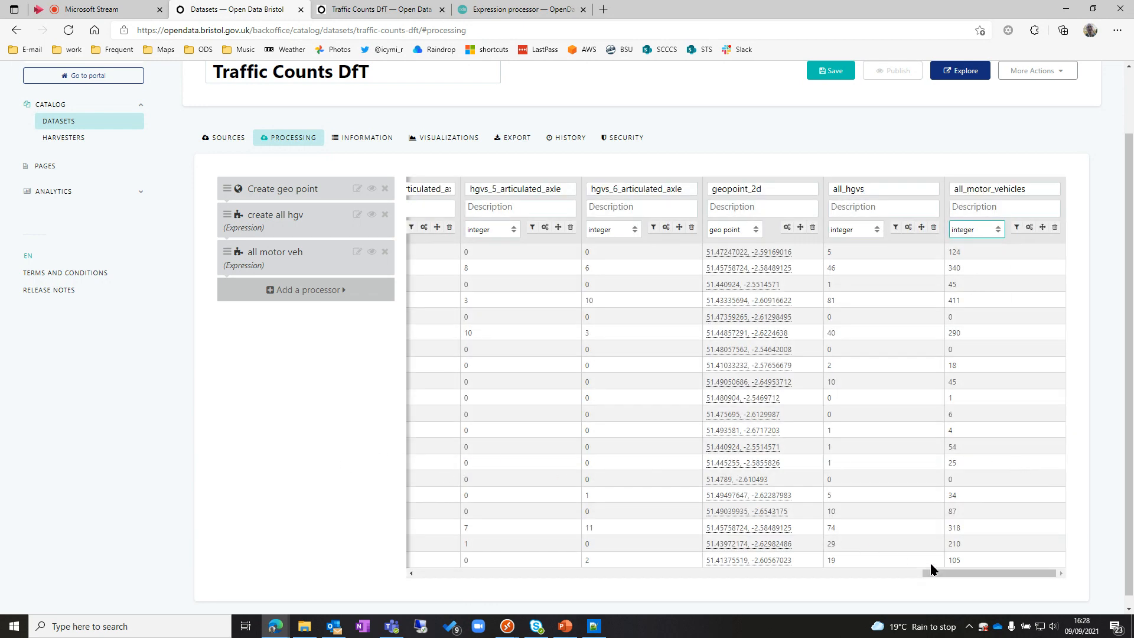
Save the Traffic Counts DfT dataset and publish its changes.
{"action": "left_click_drag", "start_coordinate": [963, 574], "coordinate": [435, 579]}
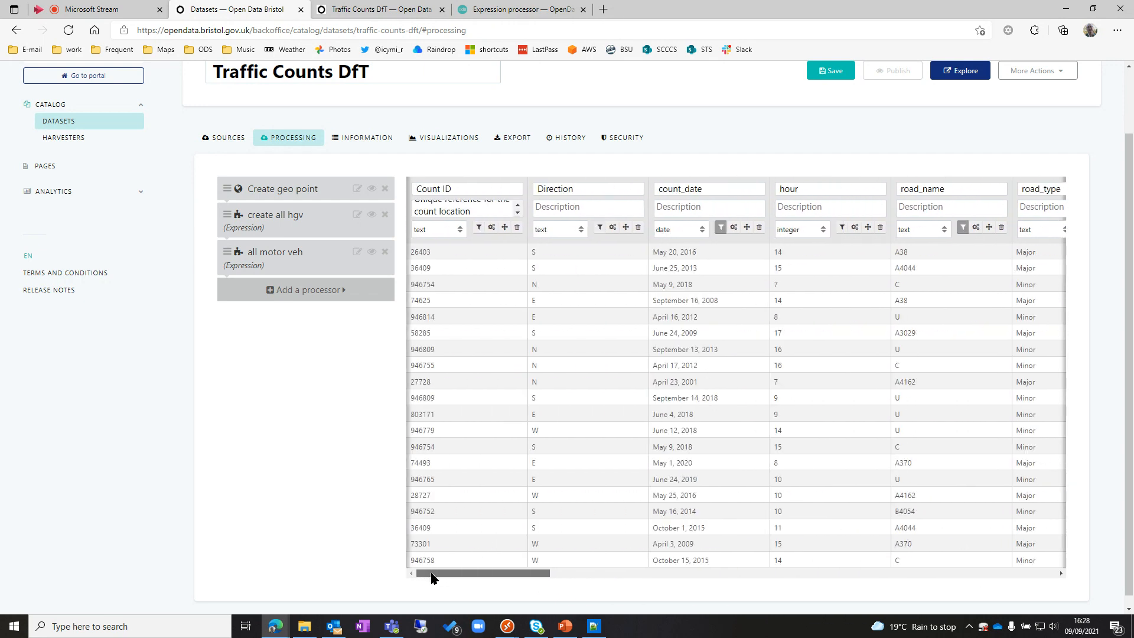
{"action": "scroll", "coordinate": [322, 497], "scroll_direction": "up", "scroll_amount": 2}
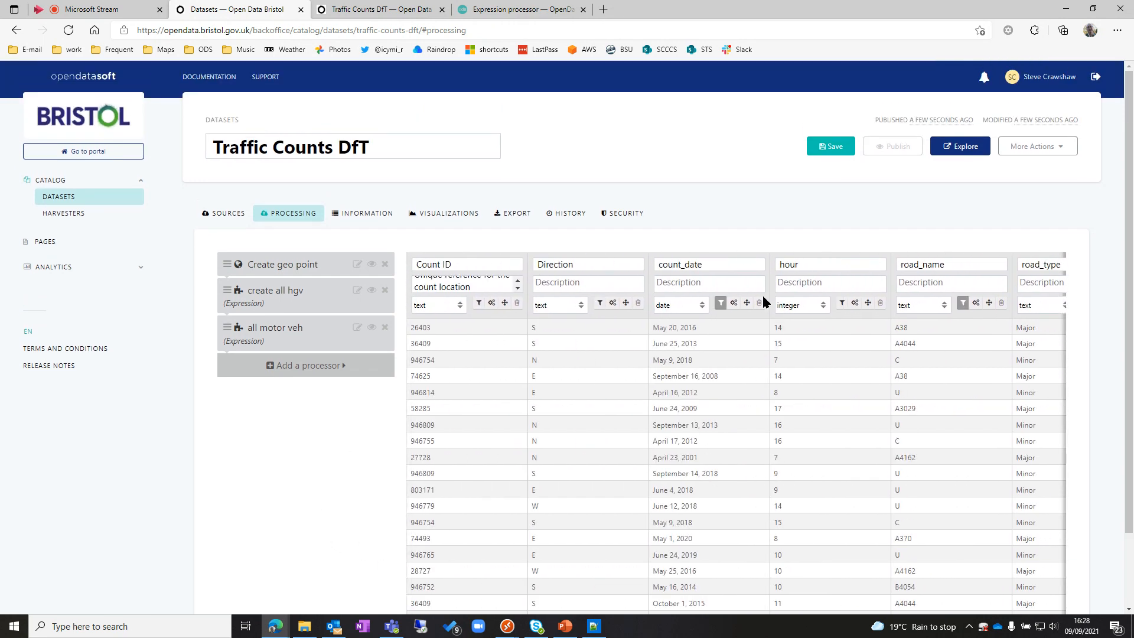
{"action": "left_click", "coordinate": [828, 148]}
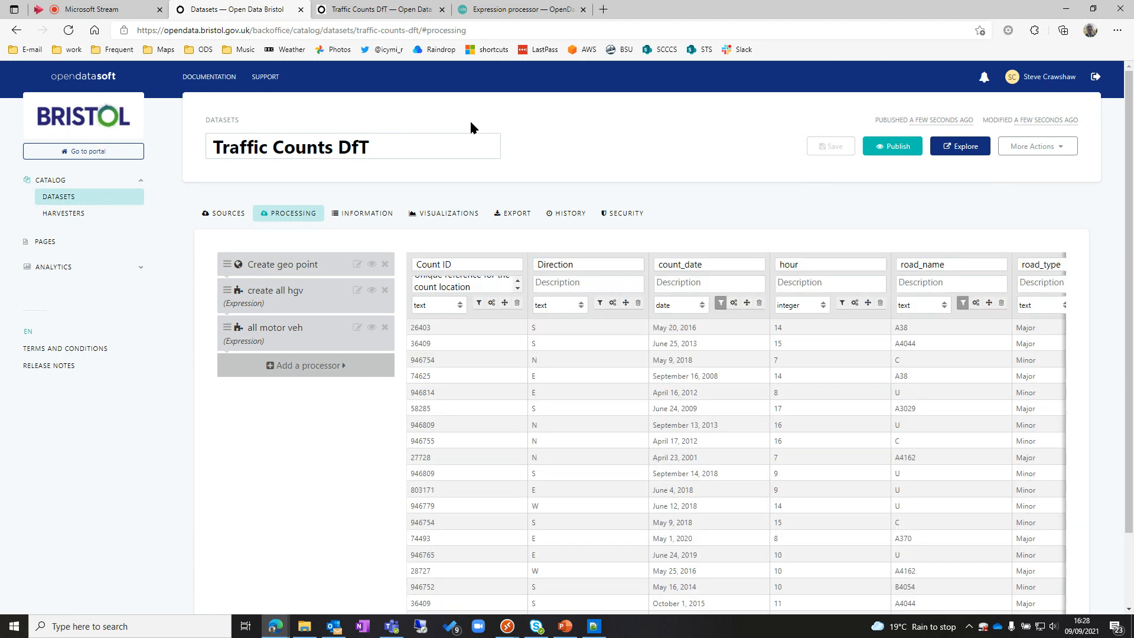
{"action": "left_click", "coordinate": [893, 148]}
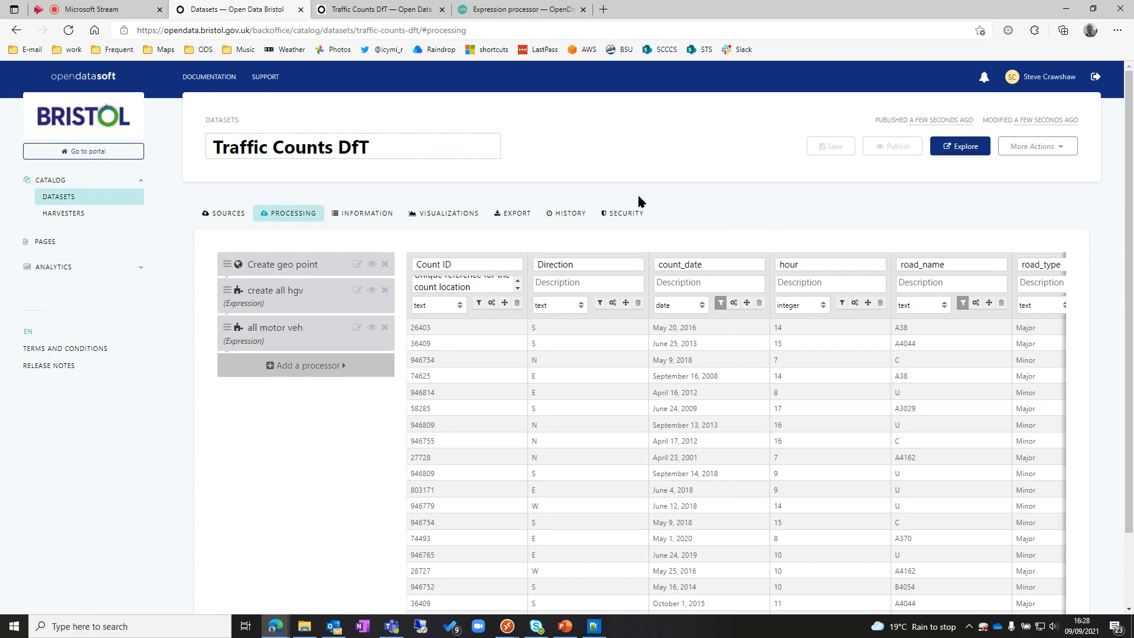
Reload the public Traffic Counts DfT table page and examine its filters, field labels and units.
{"action": "left_click", "coordinate": [354, 15]}
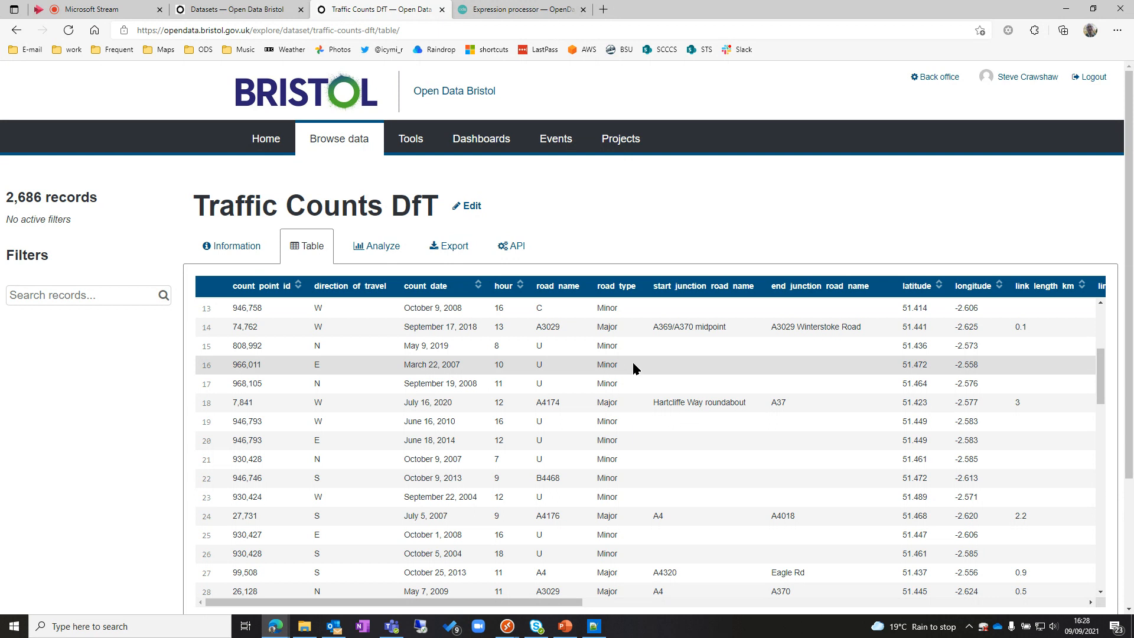
{"action": "key", "text": "F5"}
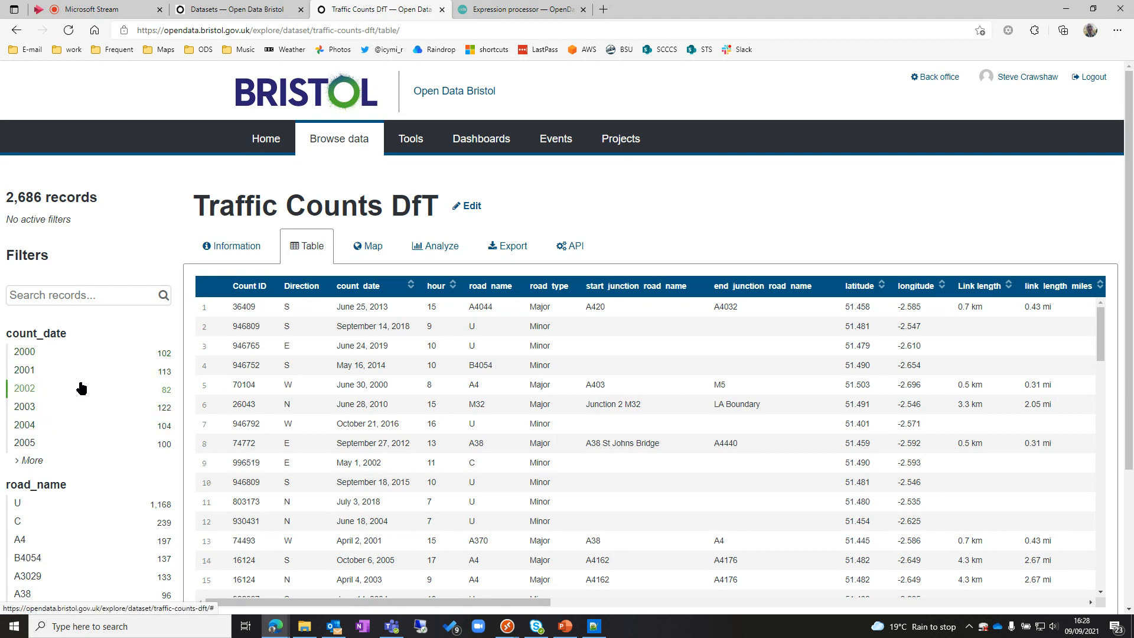
{"action": "scroll", "coordinate": [89, 390], "scroll_direction": "down", "scroll_amount": 3}
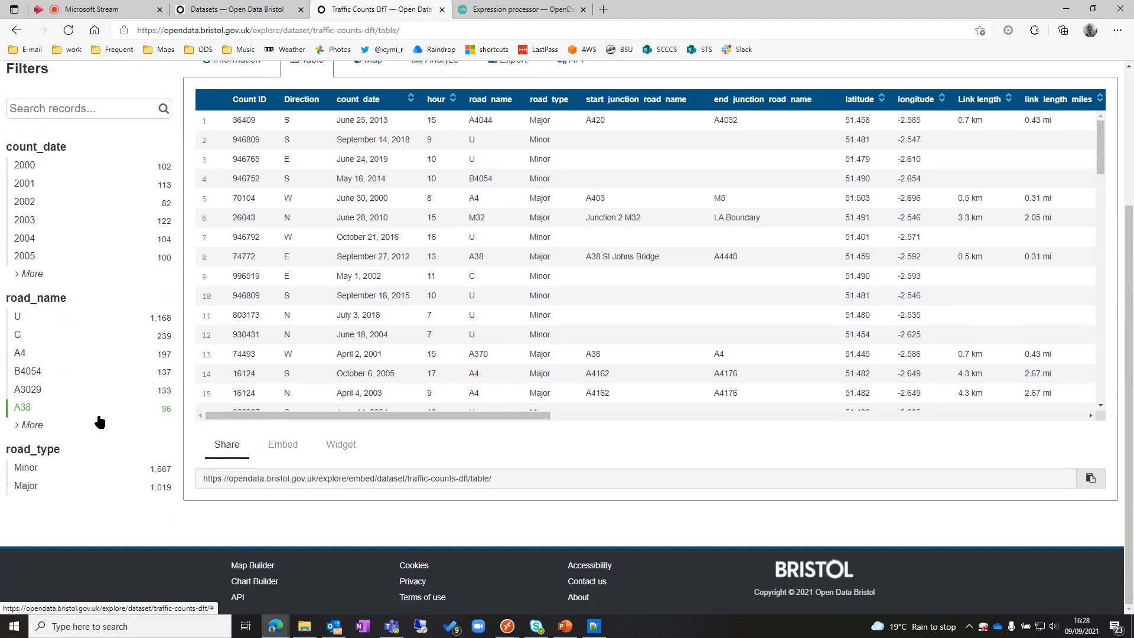
Display the Traffic Counts DfT records on the map and examine the count points around central Bristol.
{"action": "scroll", "coordinate": [97, 418], "scroll_direction": "up", "scroll_amount": 3}
{"action": "scroll", "coordinate": [101, 410], "scroll_direction": "down", "scroll_amount": 2}
{"action": "scroll", "coordinate": [106, 392], "scroll_direction": "up", "scroll_amount": 2}
{"action": "scroll", "coordinate": [106, 391], "scroll_direction": "down", "scroll_amount": 3}
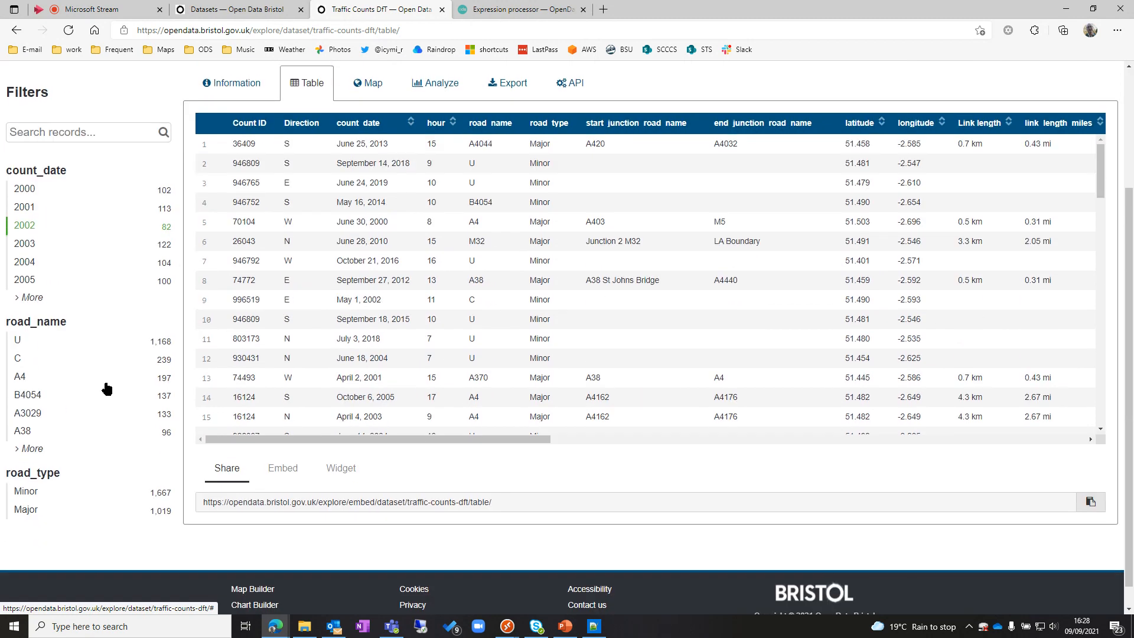
{"action": "scroll", "coordinate": [105, 390], "scroll_direction": "up", "scroll_amount": 4}
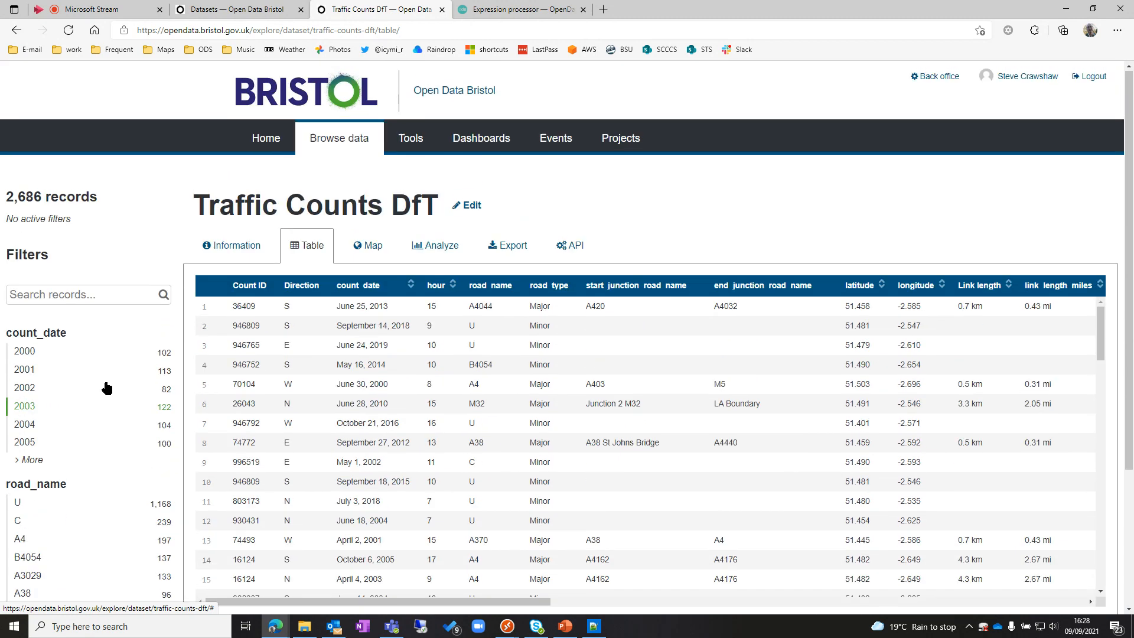
{"action": "left_click", "coordinate": [372, 248]}
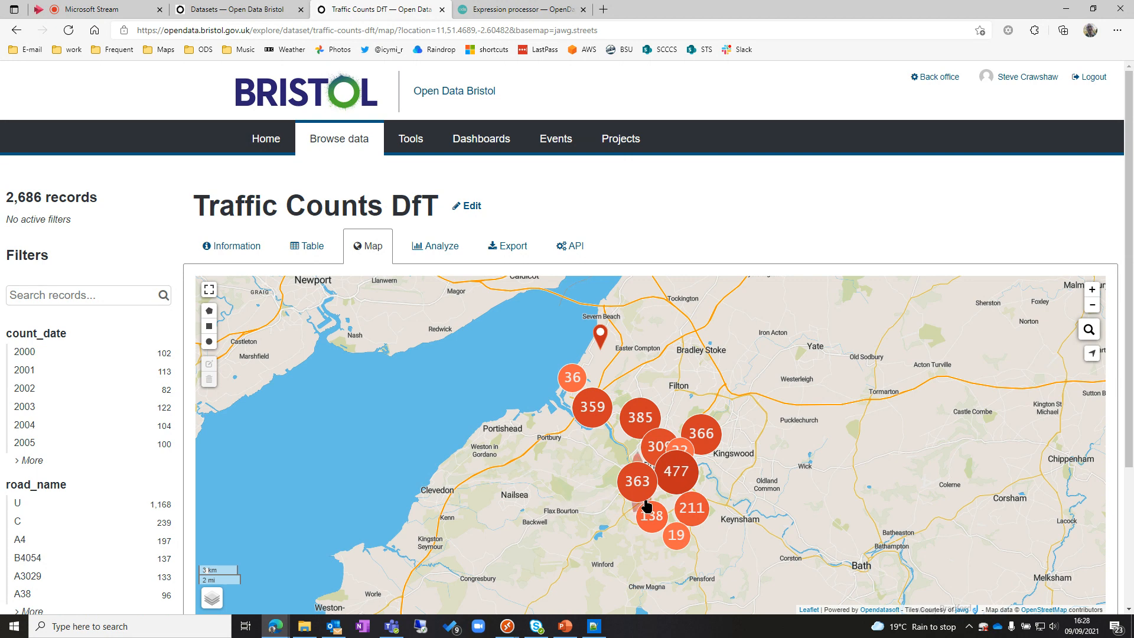
{"action": "scroll", "coordinate": [646, 504], "scroll_direction": "up", "scroll_amount": 1}
{"action": "scroll", "coordinate": [734, 483], "scroll_direction": "up", "scroll_amount": 1}
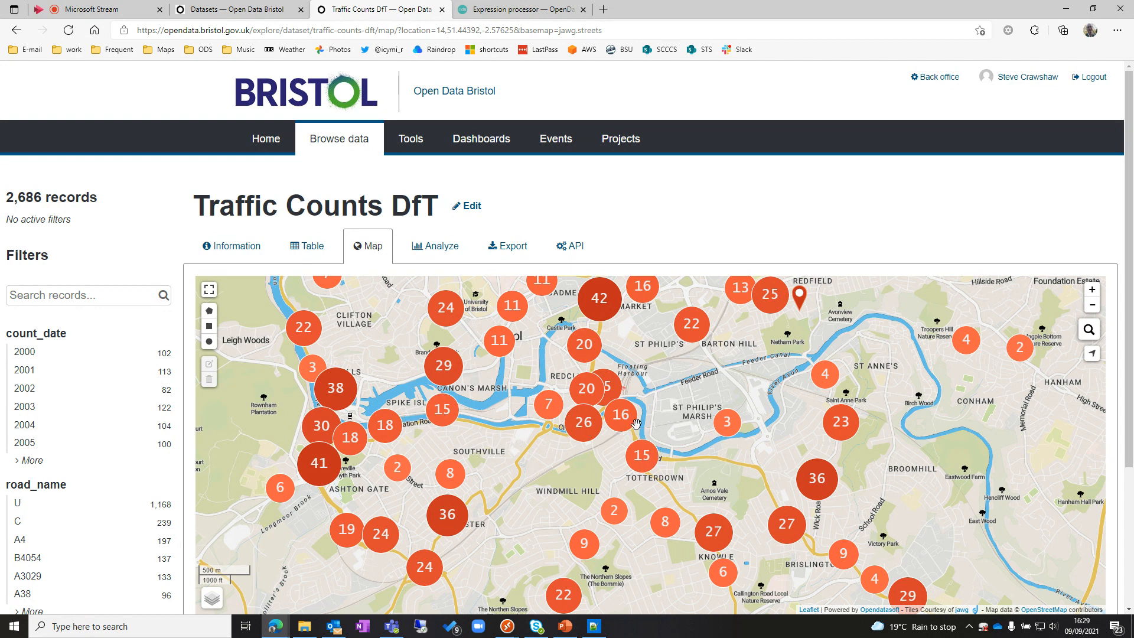
{"action": "scroll", "coordinate": [589, 425], "scroll_direction": "up", "scroll_amount": 1}
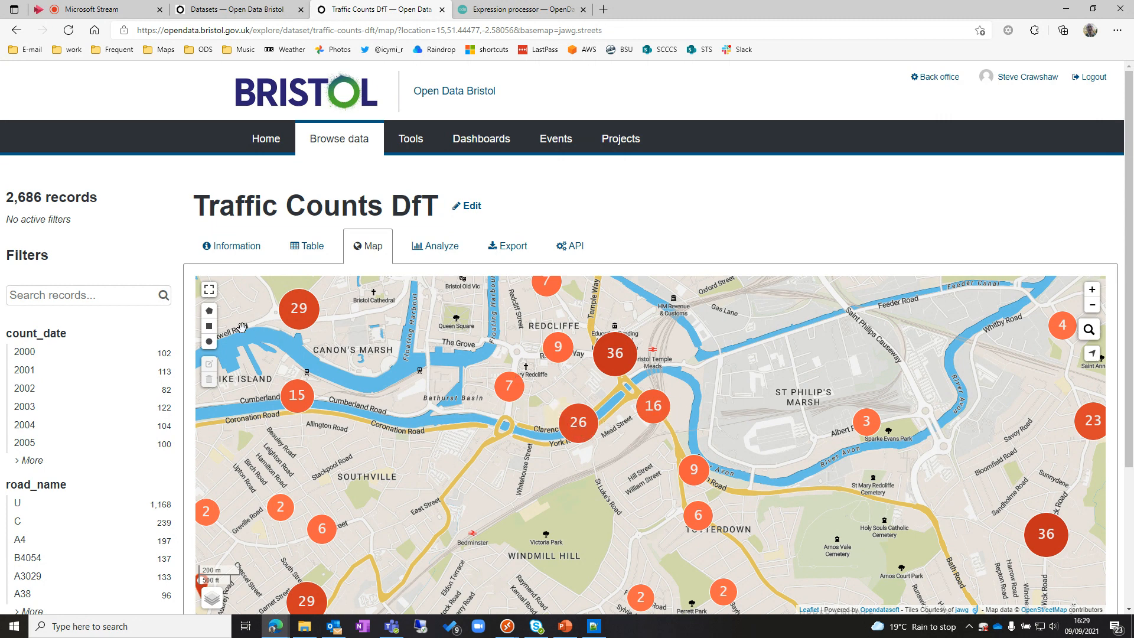
Try a rectangular area filter around Redcliffe and Temple Meads on the map and clear it.
{"action": "left_click", "coordinate": [209, 326]}
{"action": "mouse_move", "coordinate": [477, 309]}
{"action": "left_mouse_down"}
{"action": "mouse_move", "coordinate": [626, 387]}
{"action": "mouse_move", "coordinate": [678, 463]}
{"action": "left_mouse_up"}
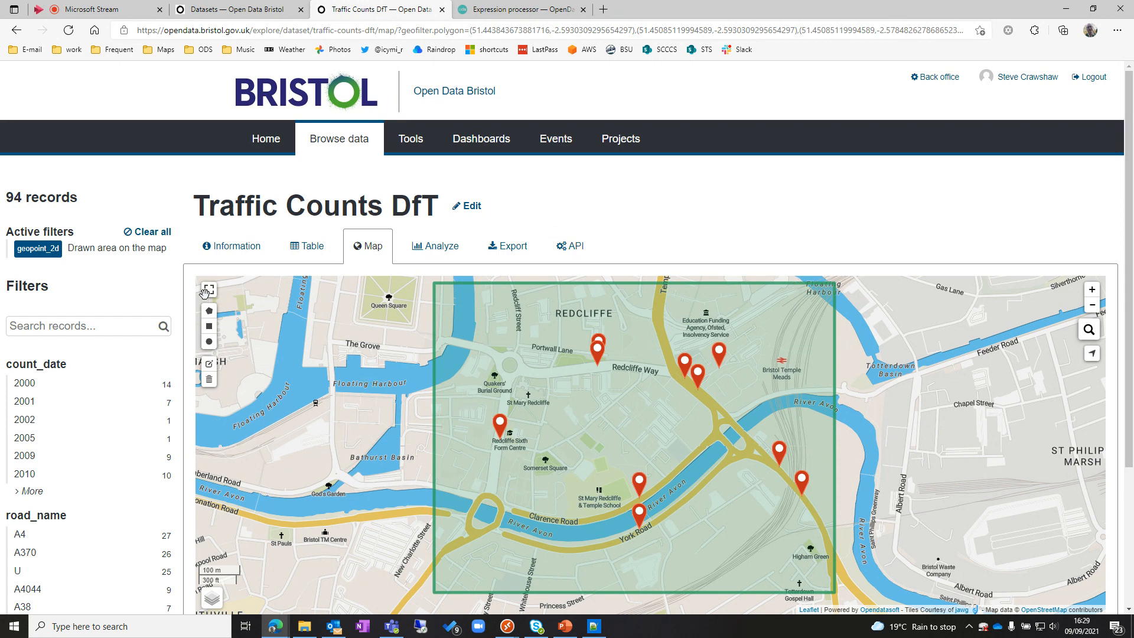
{"action": "left_click", "coordinate": [144, 232]}
Filter the mapped records to count_date 2020 and road_name U.
{"action": "scroll", "coordinate": [129, 425], "scroll_direction": "down", "scroll_amount": 3}
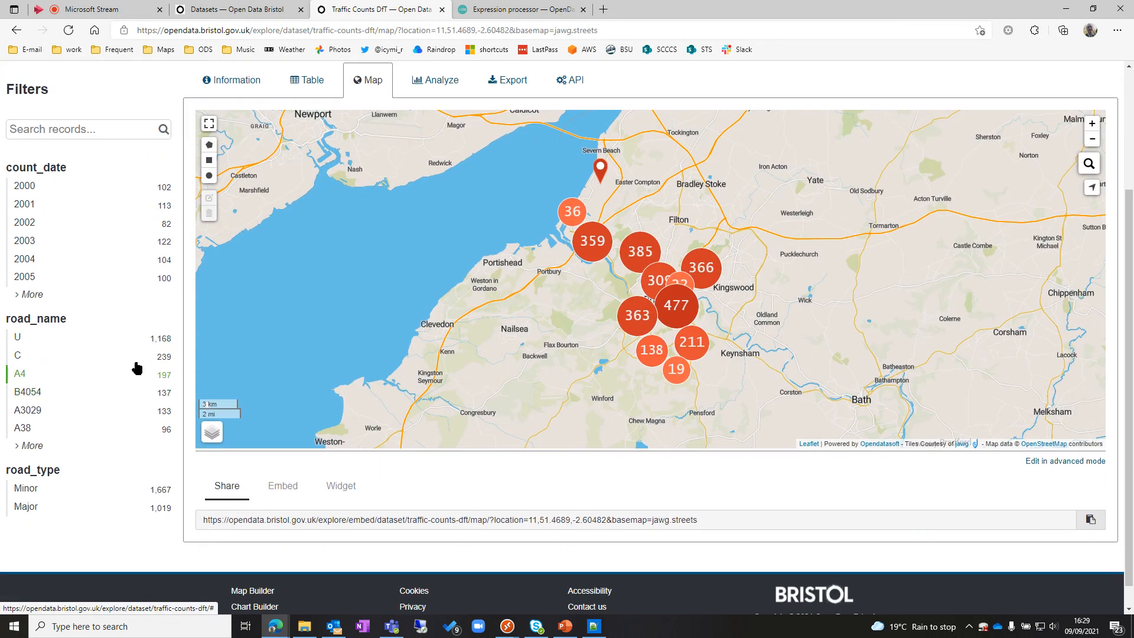
{"action": "left_click", "coordinate": [37, 296]}
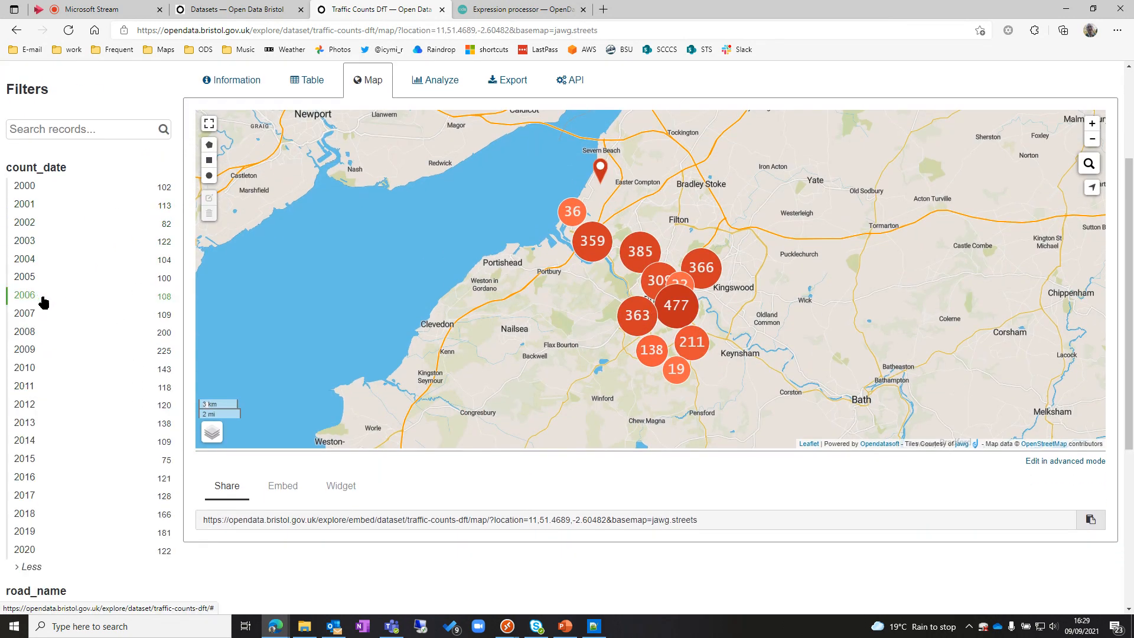
{"action": "left_click", "coordinate": [23, 551]}
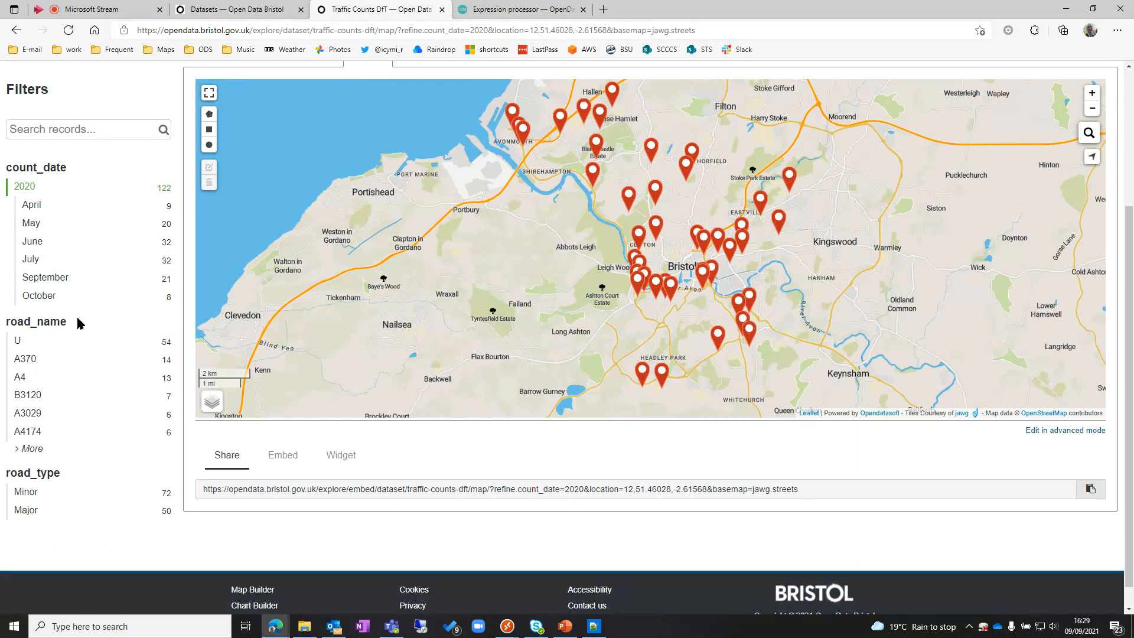
{"action": "left_click", "coordinate": [18, 342]}
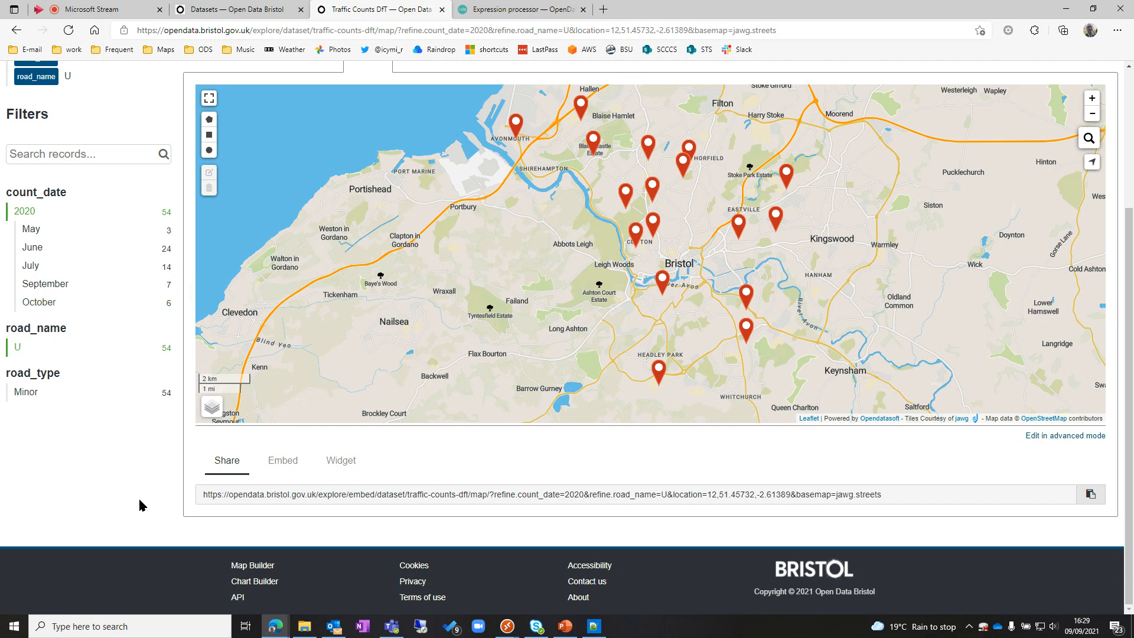
View the filtered records as a table and examine its columns through to geopoint_2d, all_hgvs and all_motor_vehicles.
{"action": "scroll", "coordinate": [139, 501], "scroll_direction": "up", "scroll_amount": 2}
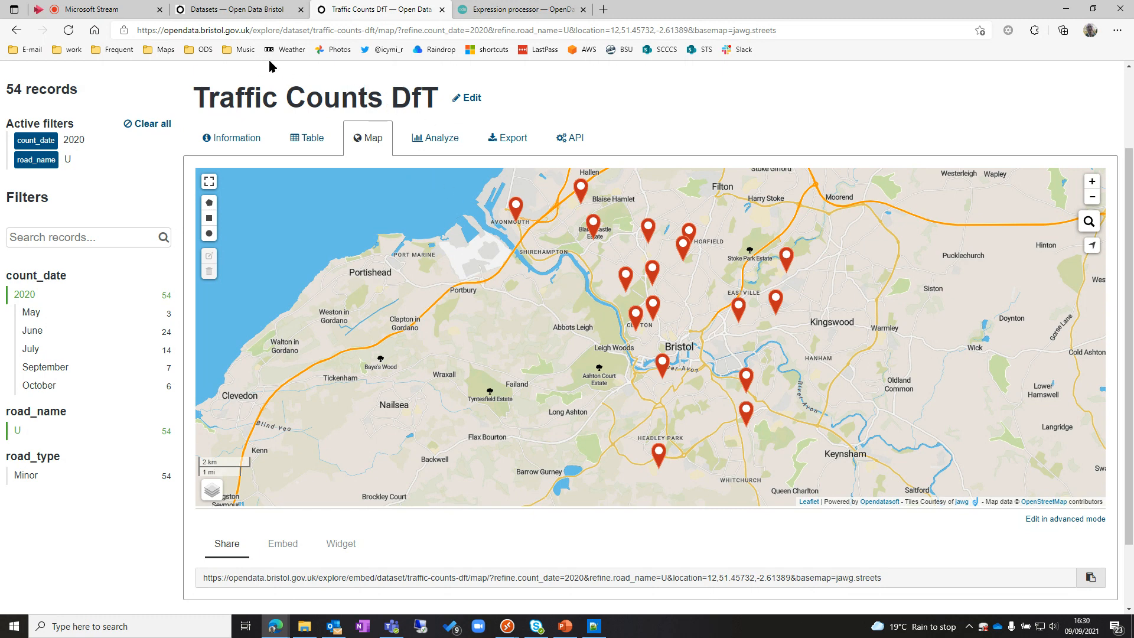
{"action": "left_click", "coordinate": [306, 139]}
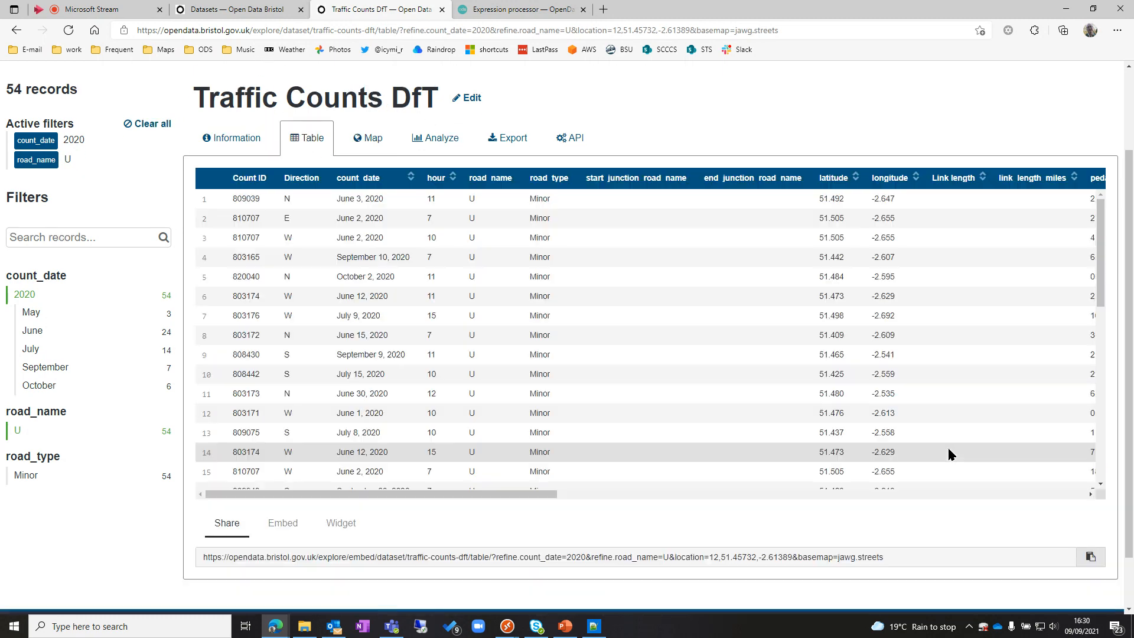
{"action": "left_click_drag", "start_coordinate": [495, 498], "coordinate": [1015, 515]}
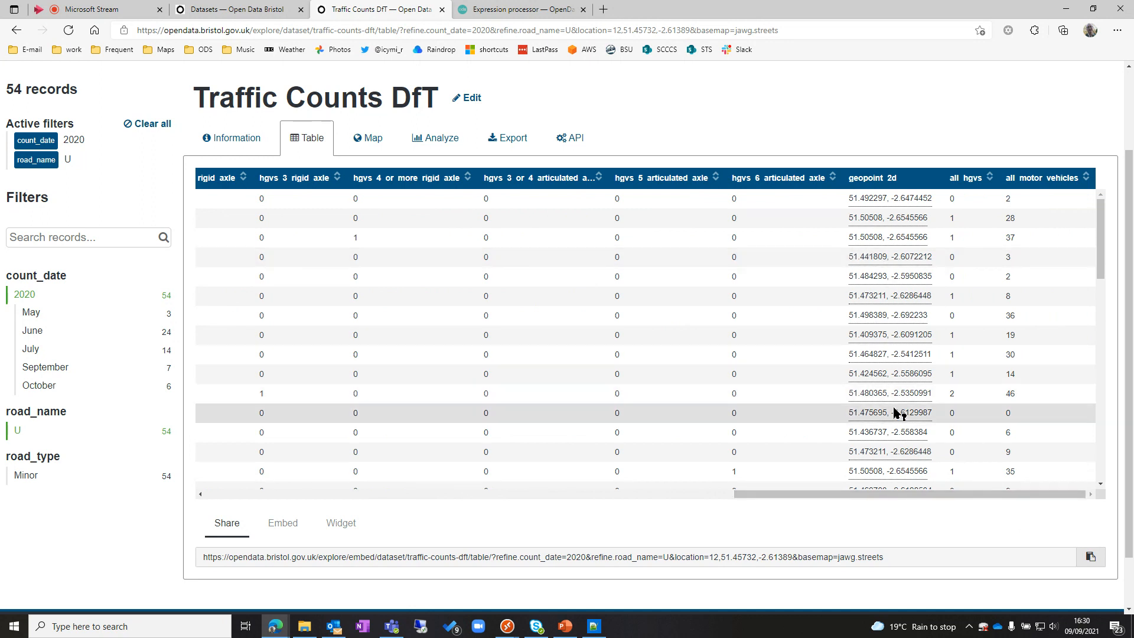
{"action": "left_click_drag", "start_coordinate": [944, 496], "coordinate": [299, 435]}
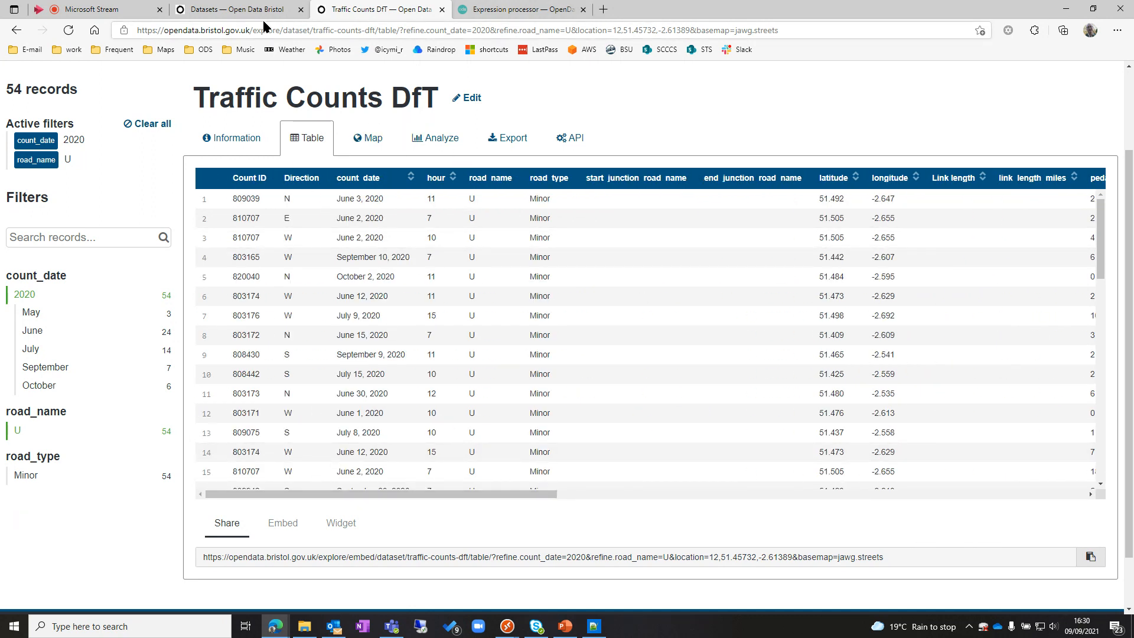
In the dataset's back office, remove latitude and longitude from the displayed fields of the table visualization.
{"action": "left_click", "coordinate": [249, 10]}
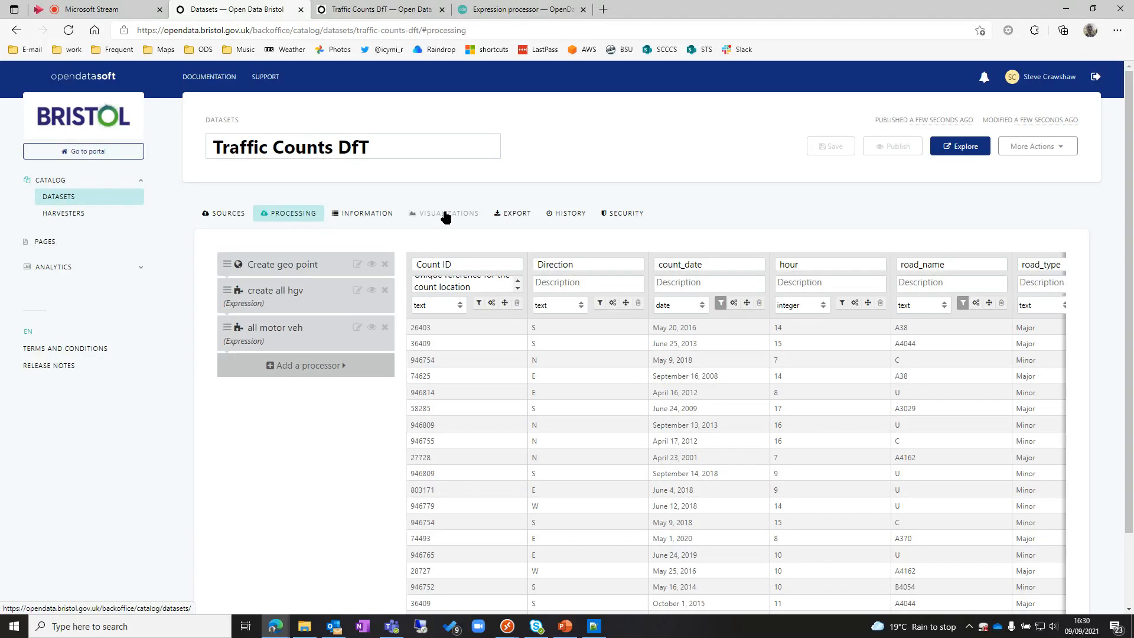
{"action": "left_click", "coordinate": [446, 218]}
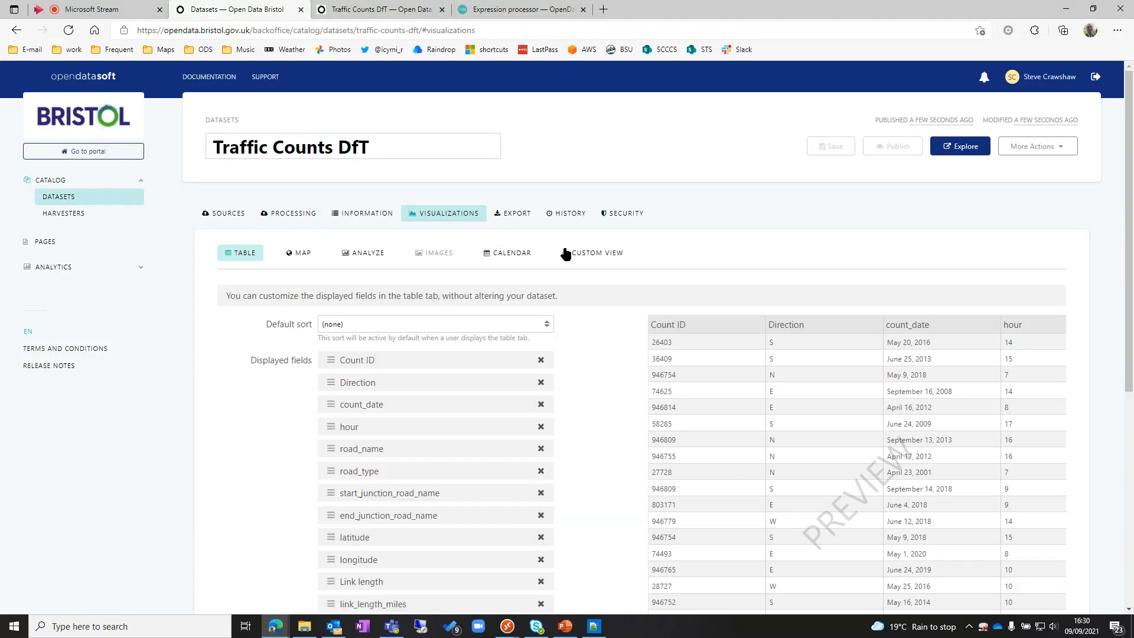
{"action": "scroll", "coordinate": [628, 300], "scroll_direction": "down", "scroll_amount": 1}
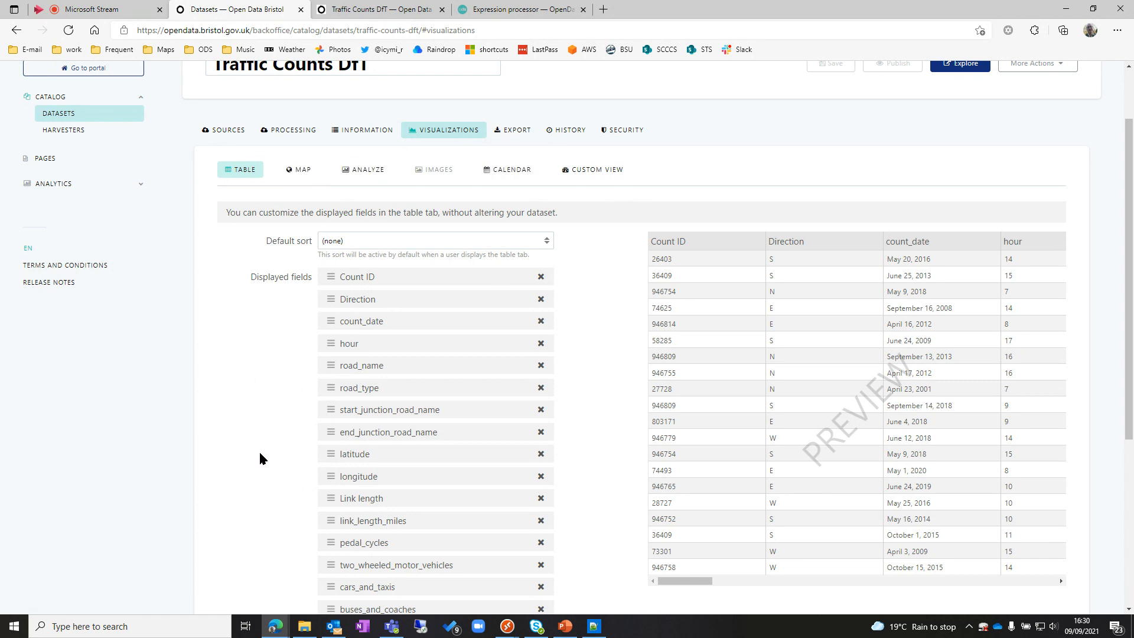
{"action": "scroll", "coordinate": [260, 453], "scroll_direction": "down", "scroll_amount": 3}
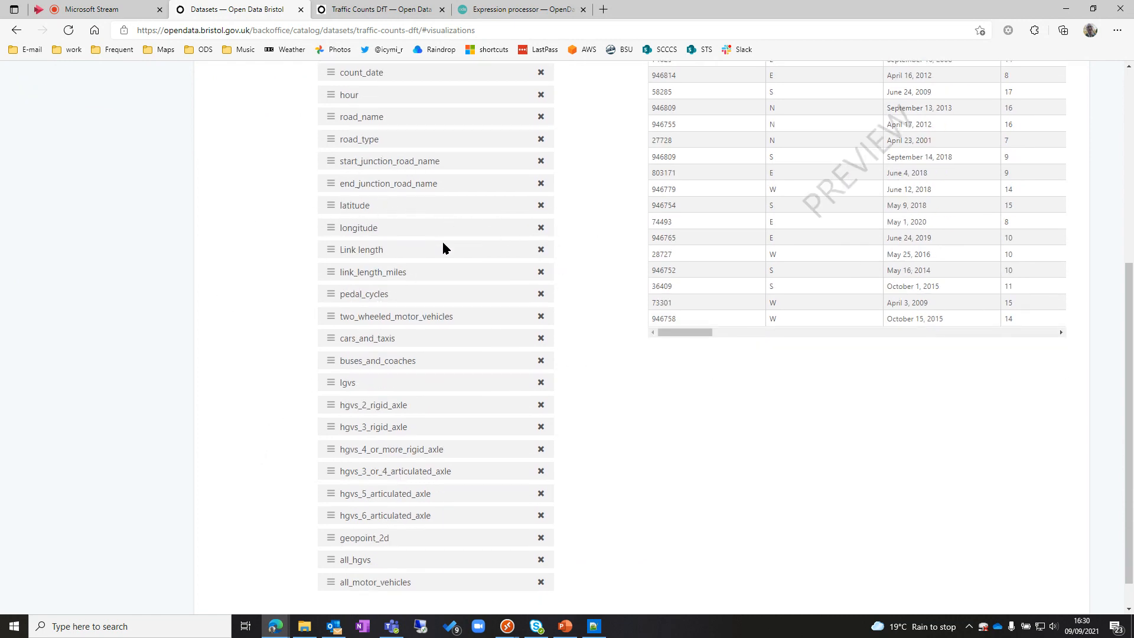
{"action": "left_click", "coordinate": [541, 206]}
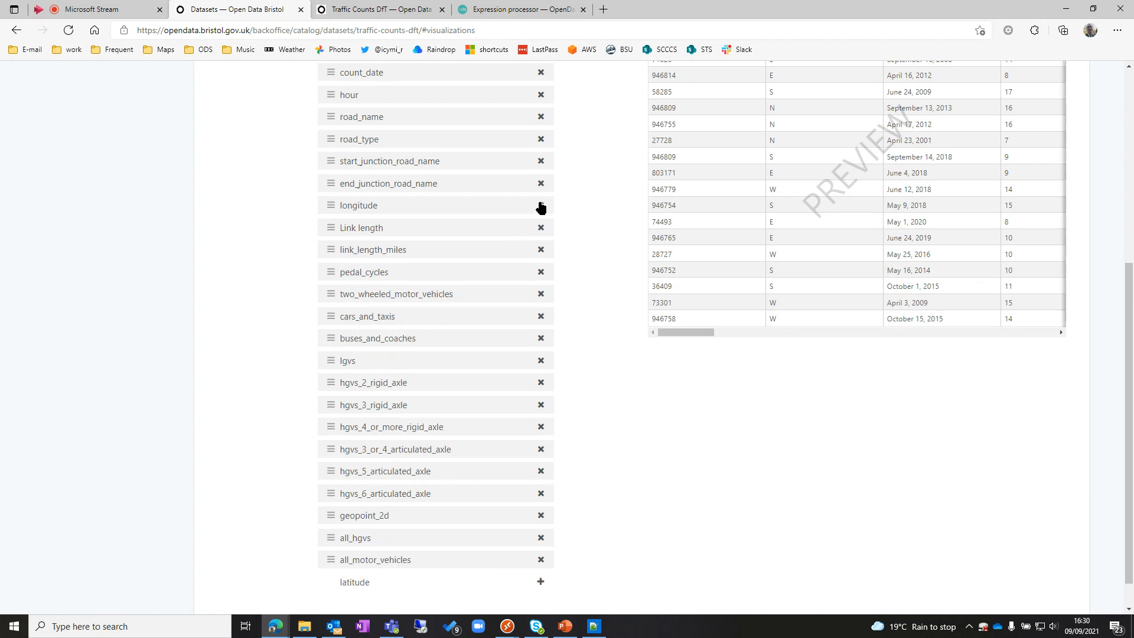
{"action": "left_click", "coordinate": [541, 205]}
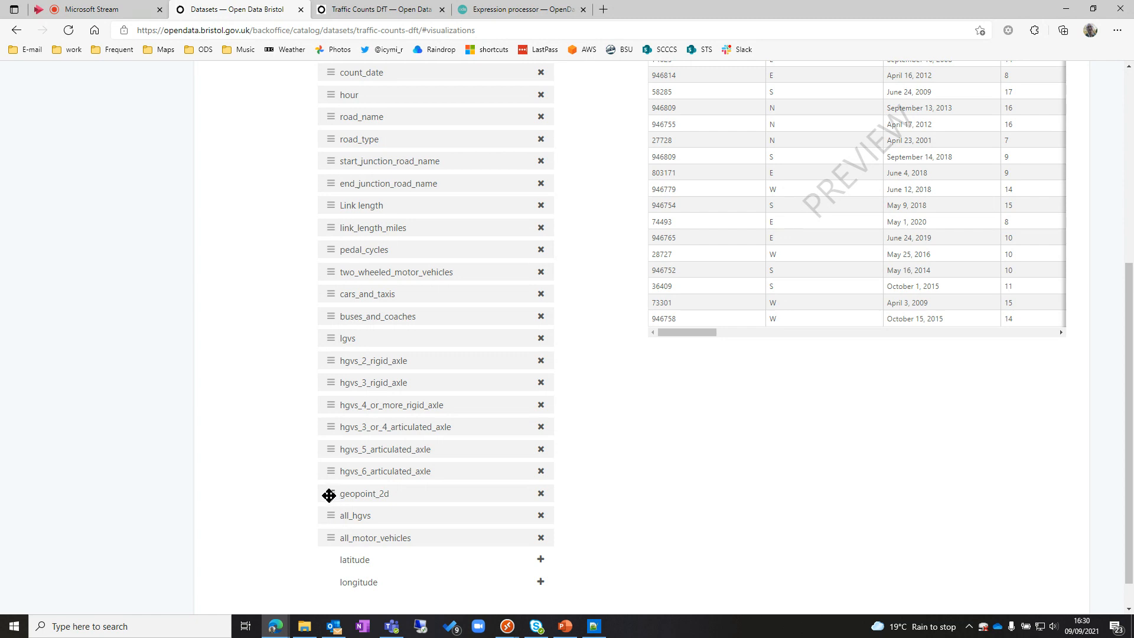
Reorder the table's displayed fields so geopoint_2d comes after all_motor_vehicles and count_date and hour come first.
{"action": "left_click_drag", "start_coordinate": [329, 495], "coordinate": [329, 546]}
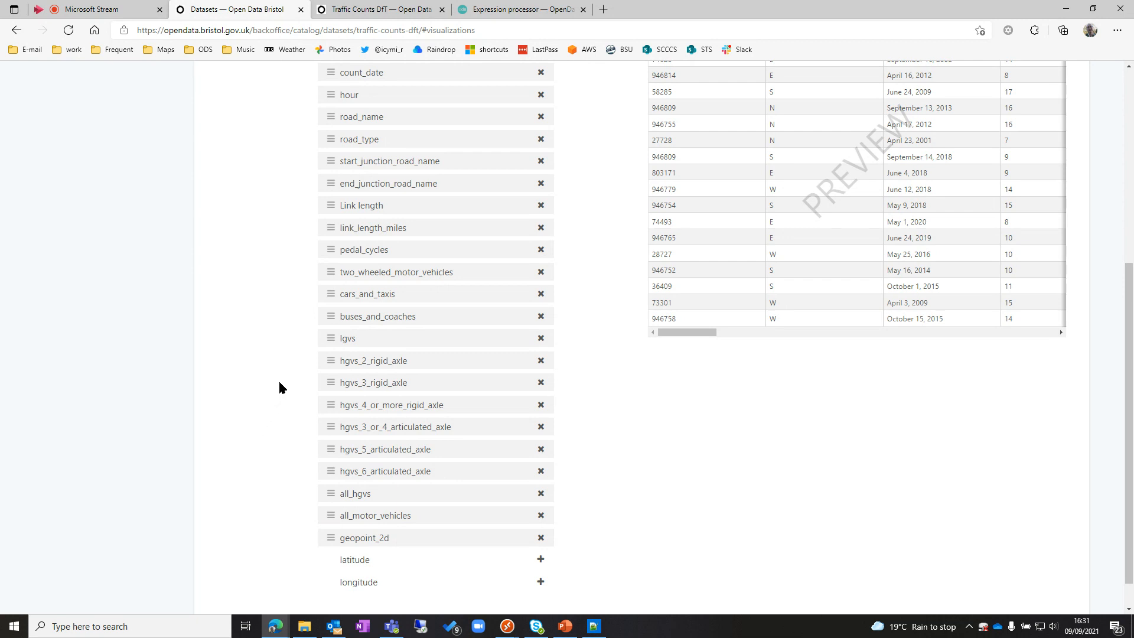
{"action": "scroll", "coordinate": [294, 450], "scroll_direction": "up", "scroll_amount": 1}
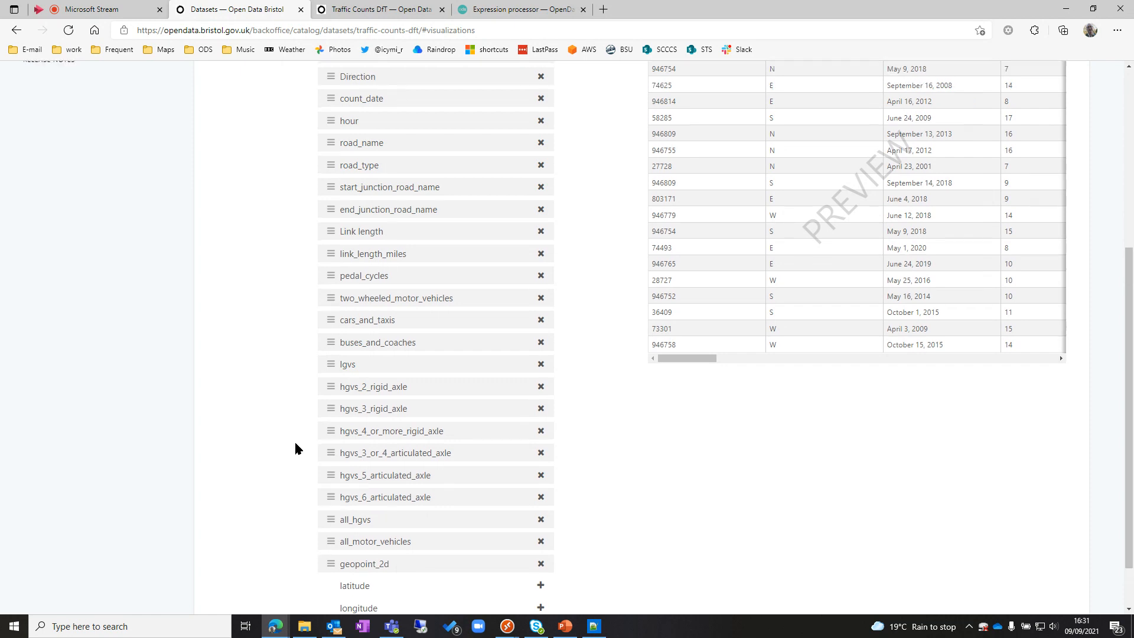
{"action": "scroll", "coordinate": [294, 441], "scroll_direction": "up", "scroll_amount": 3}
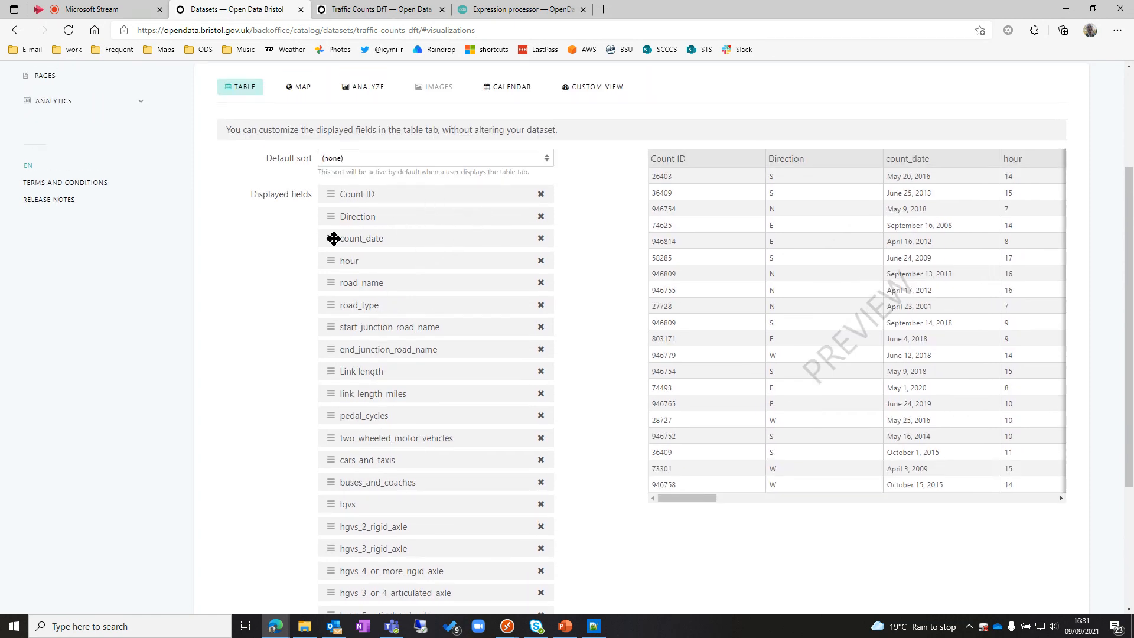
{"action": "left_click_drag", "start_coordinate": [331, 238], "coordinate": [329, 187]}
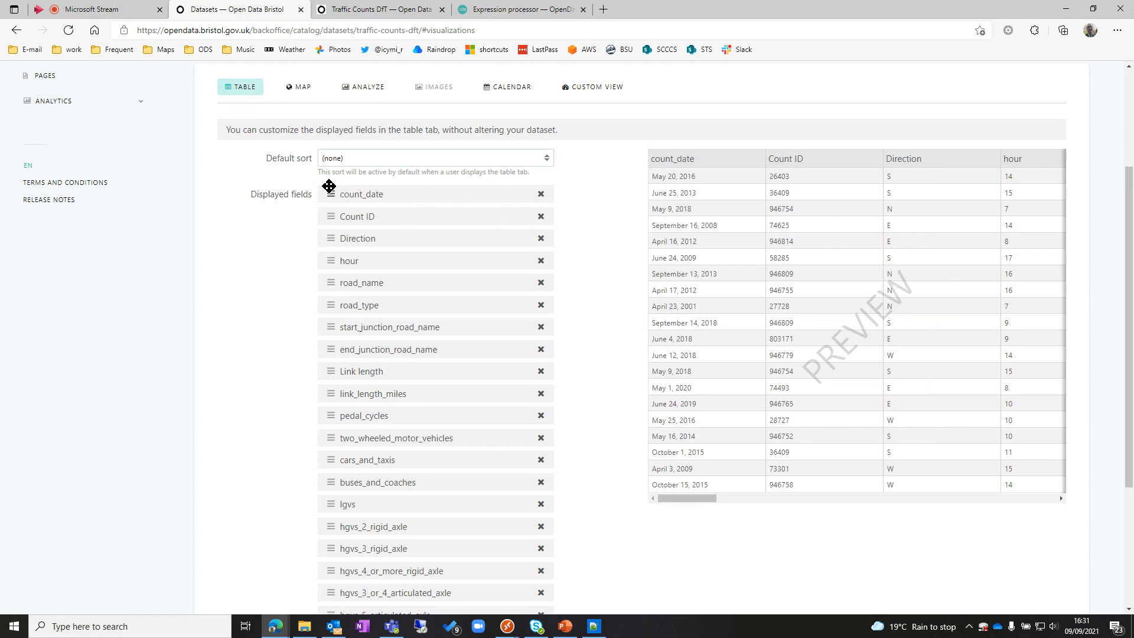
{"action": "left_click_drag", "start_coordinate": [331, 261], "coordinate": [334, 216]}
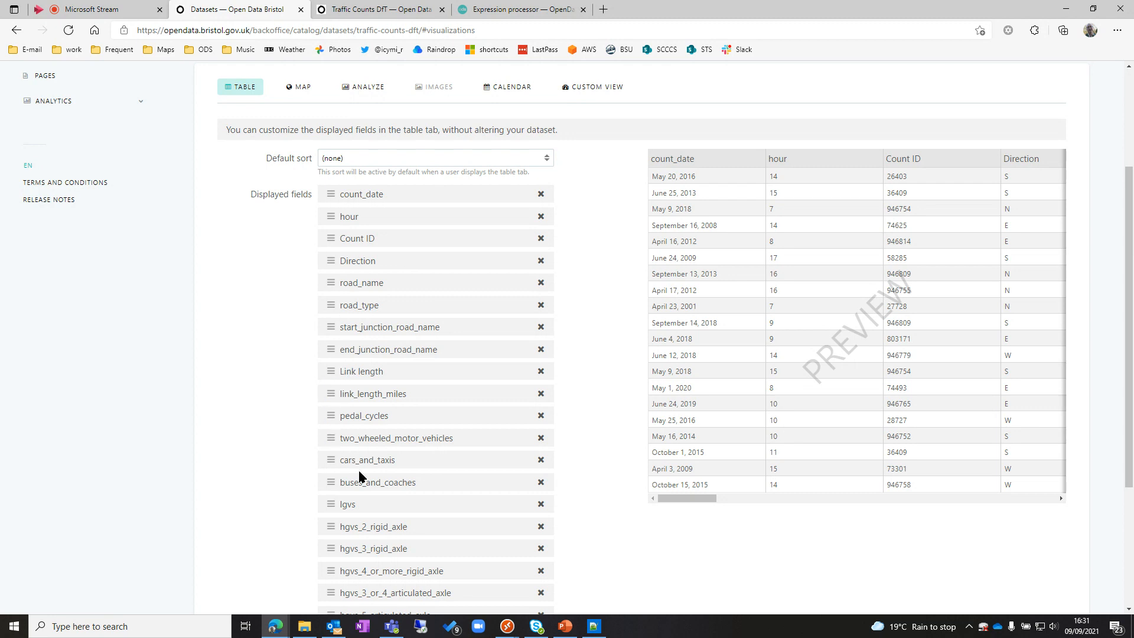
Review the complete order of displayed fields and save the dataset's table visualization changes.
{"action": "scroll", "coordinate": [406, 472], "scroll_direction": "down", "scroll_amount": 1}
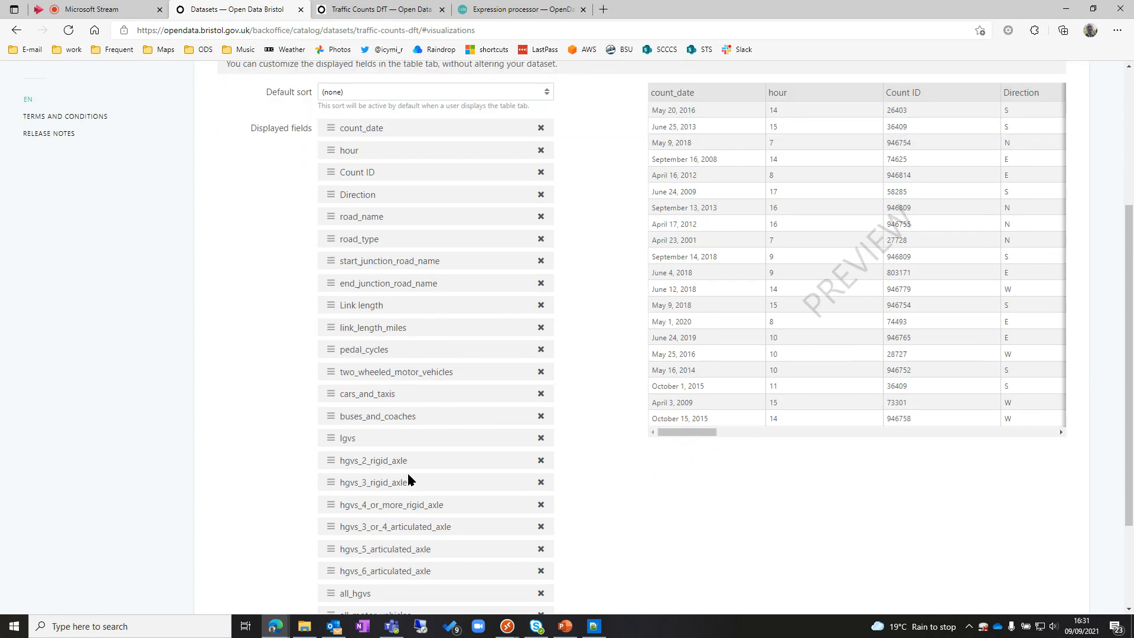
{"action": "scroll", "coordinate": [402, 473], "scroll_direction": "down", "scroll_amount": 2}
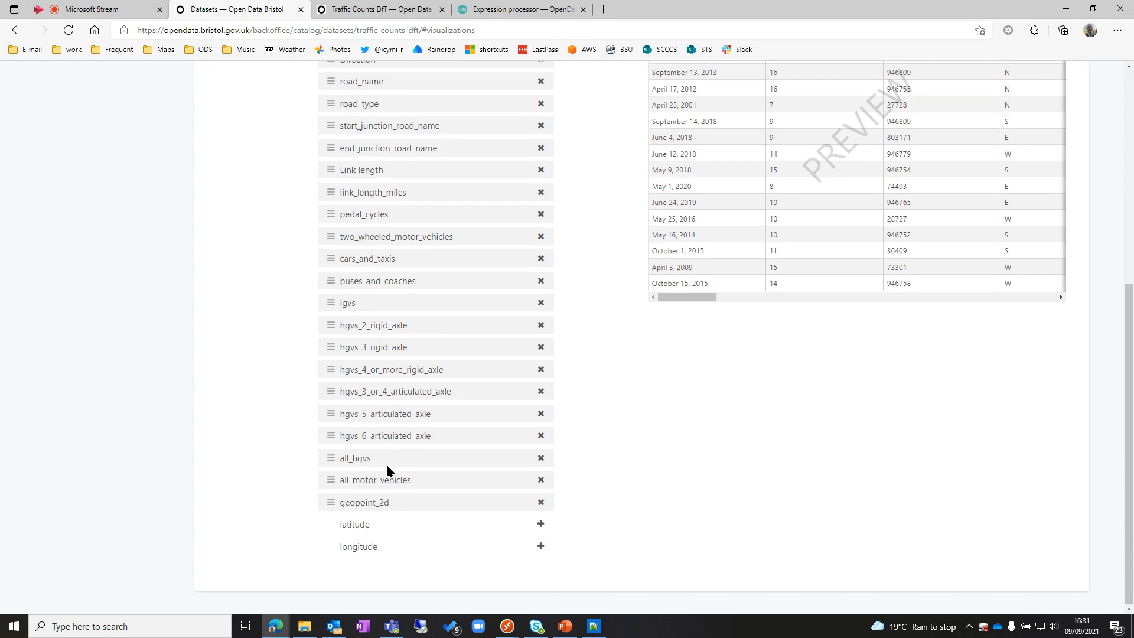
{"action": "scroll", "coordinate": [383, 467], "scroll_direction": "up", "scroll_amount": 3}
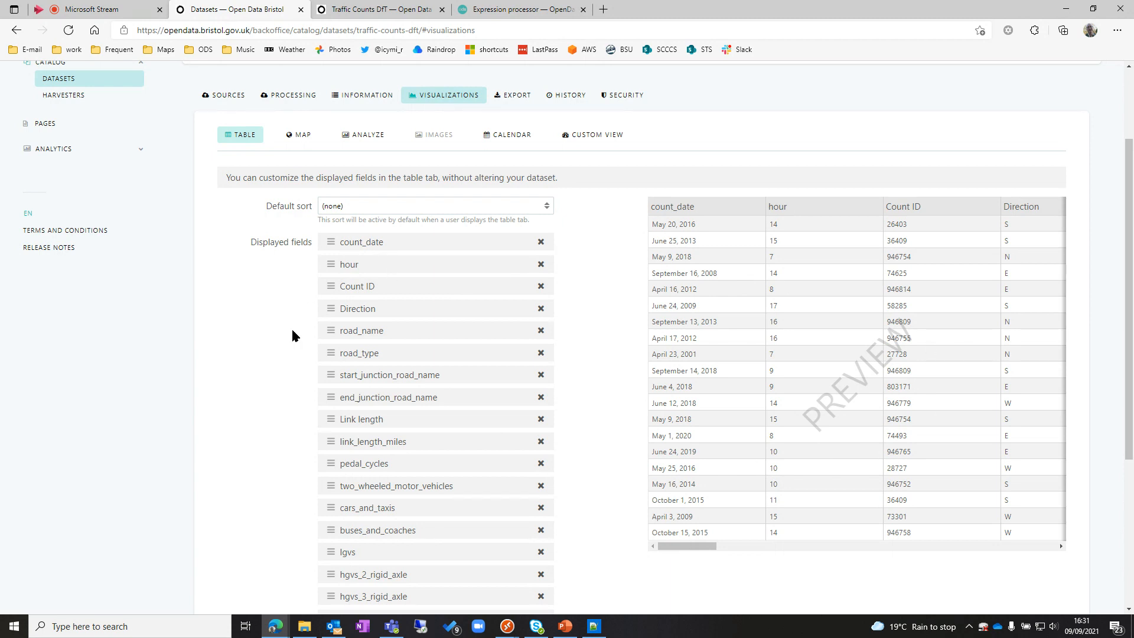
{"action": "scroll", "coordinate": [243, 394], "scroll_direction": "up", "scroll_amount": 2}
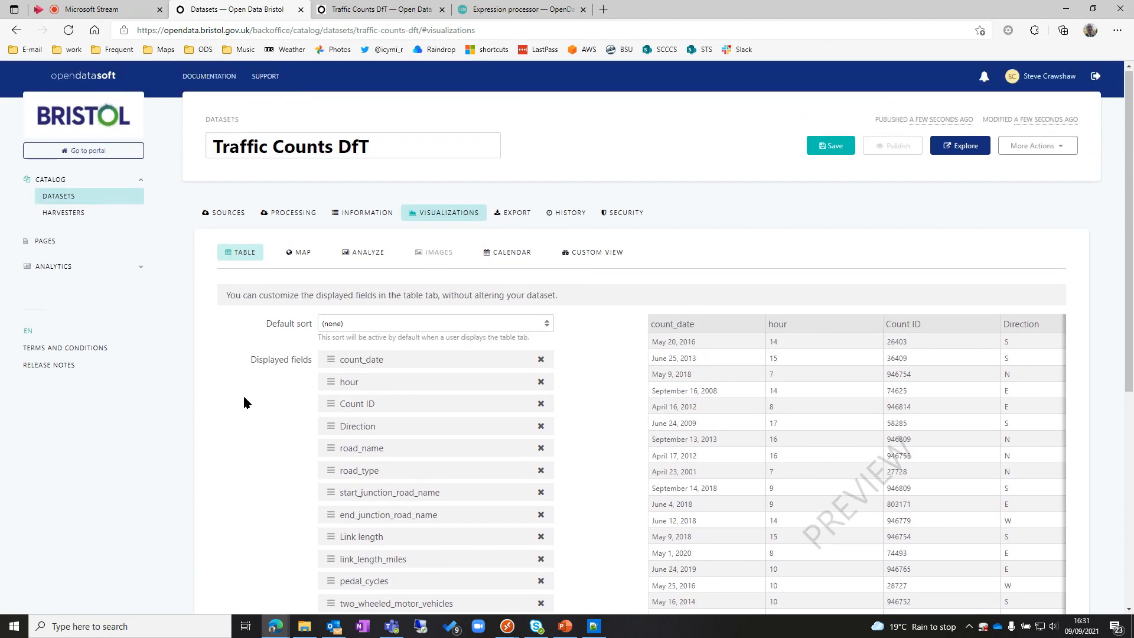
{"action": "left_click", "coordinate": [831, 146]}
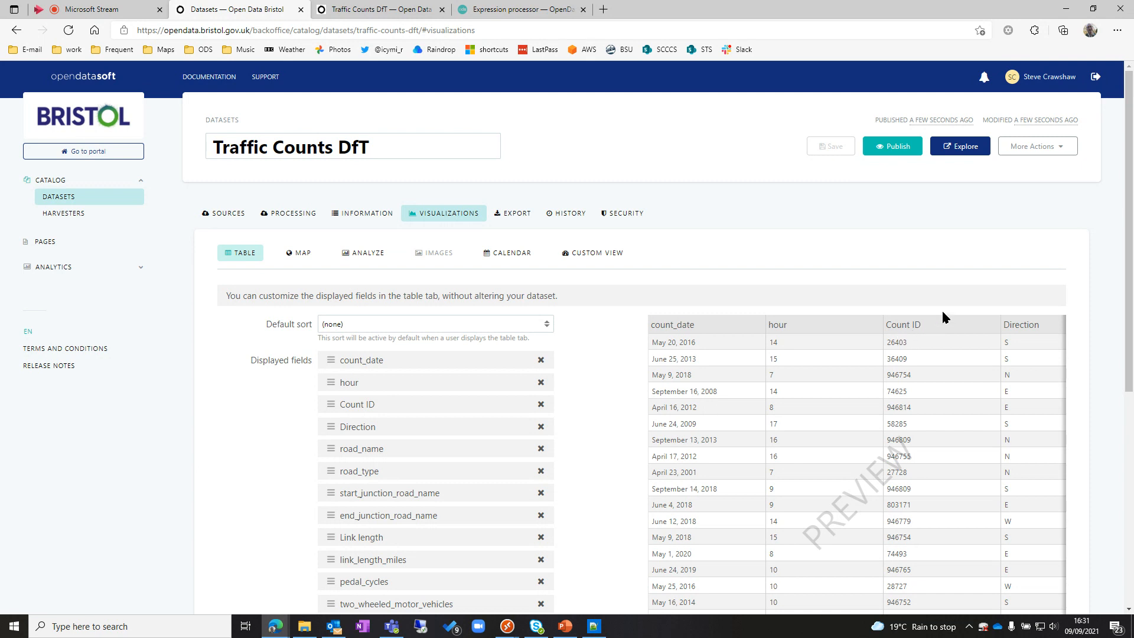
Enter the dataset description "Traffic data from DfT. Manual classified counts for Bristol. Counts are 12 hours." in the general information.
{"action": "left_click", "coordinate": [357, 215]}
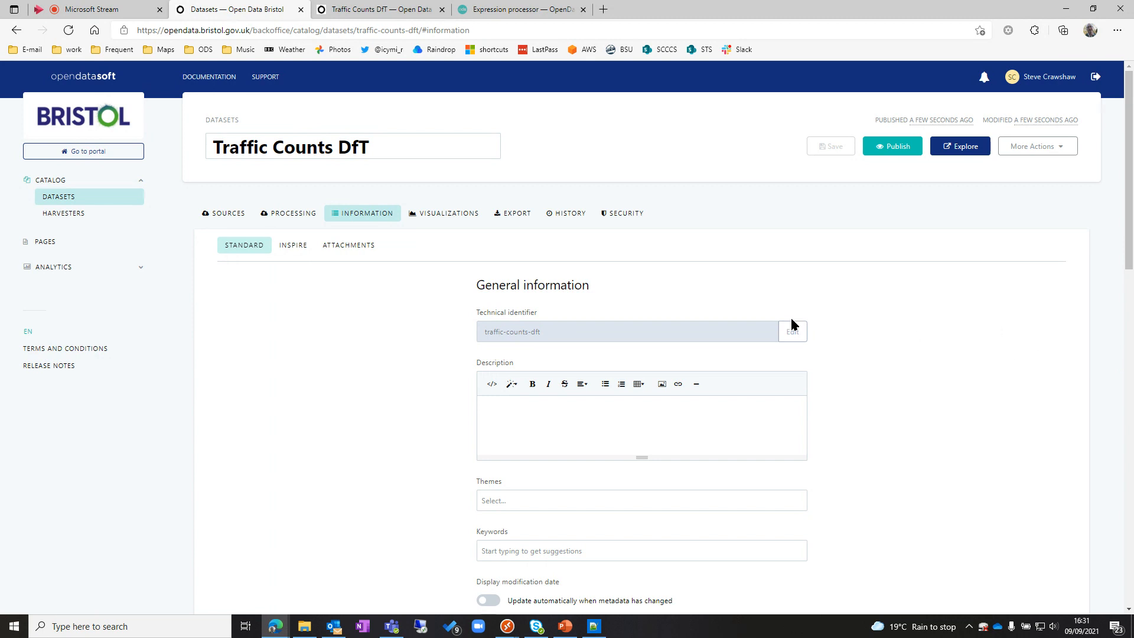
{"action": "left_click", "coordinate": [494, 413]}
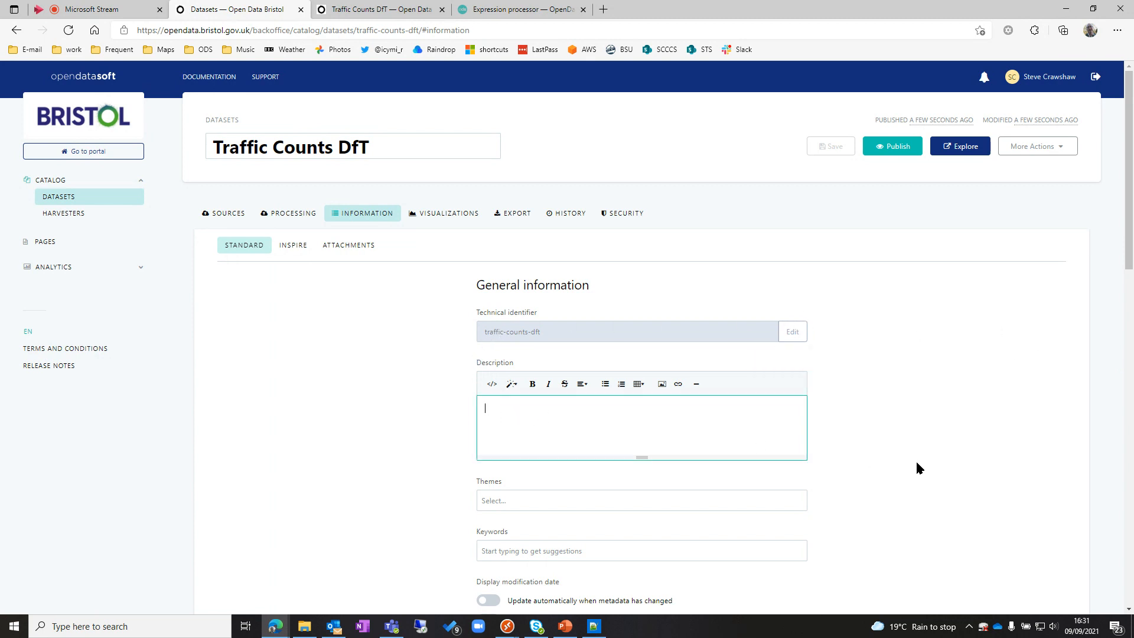
{"action": "type", "text": "Traffic data"}
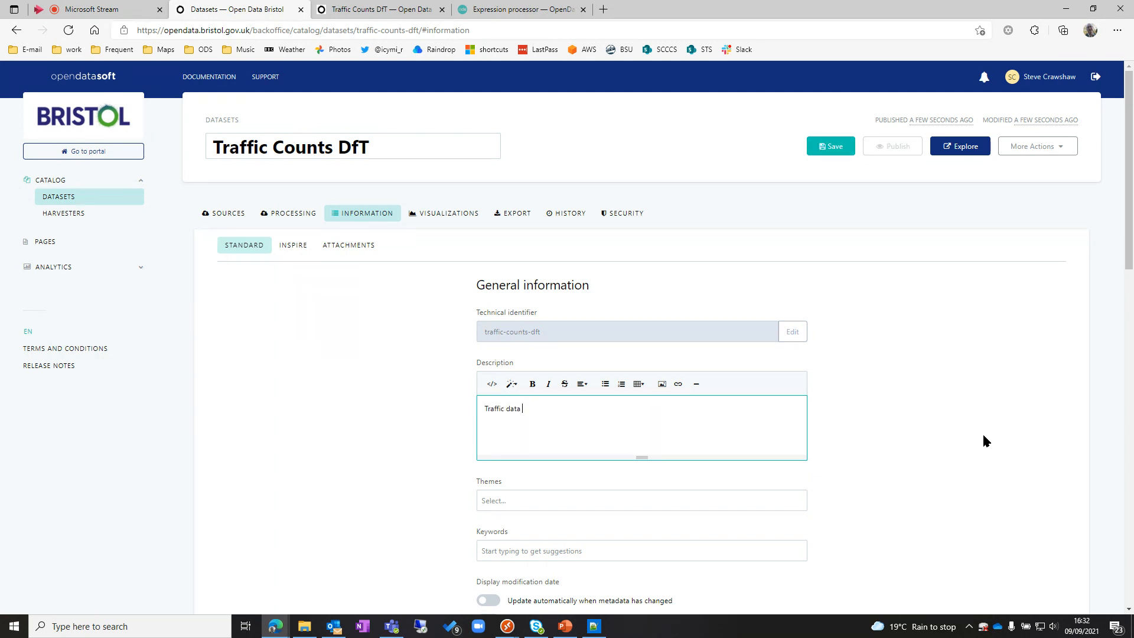
{"action": "type", "text": " from DfT. Manual classified counts for Bristol. Counts are 12 hours."}
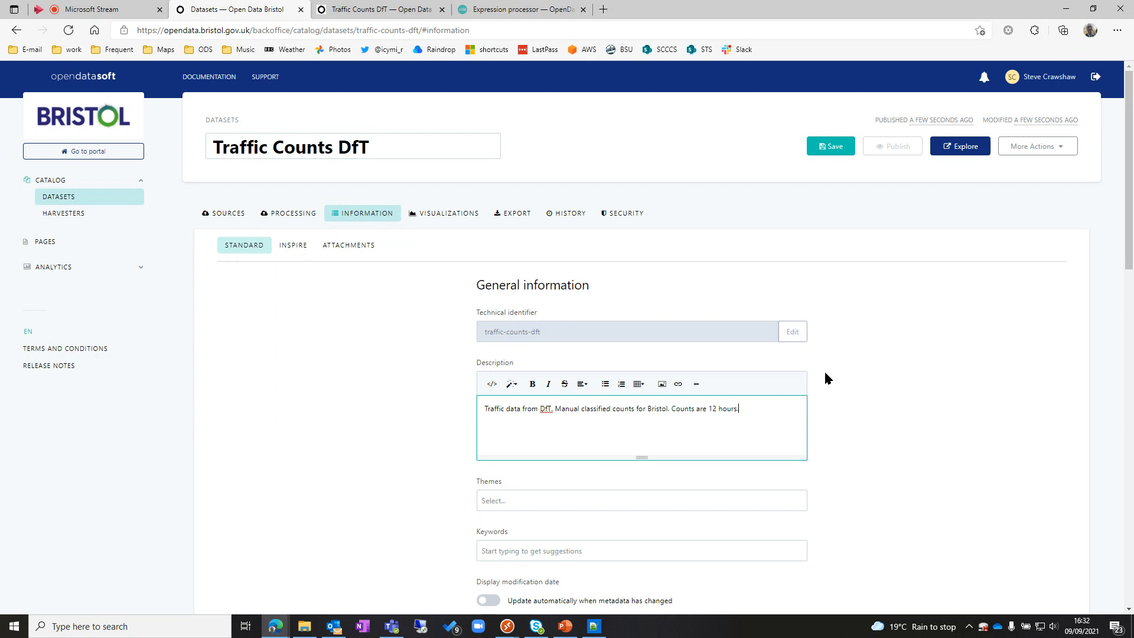
{"action": "scroll", "coordinate": [897, 423], "scroll_direction": "down", "scroll_amount": 3}
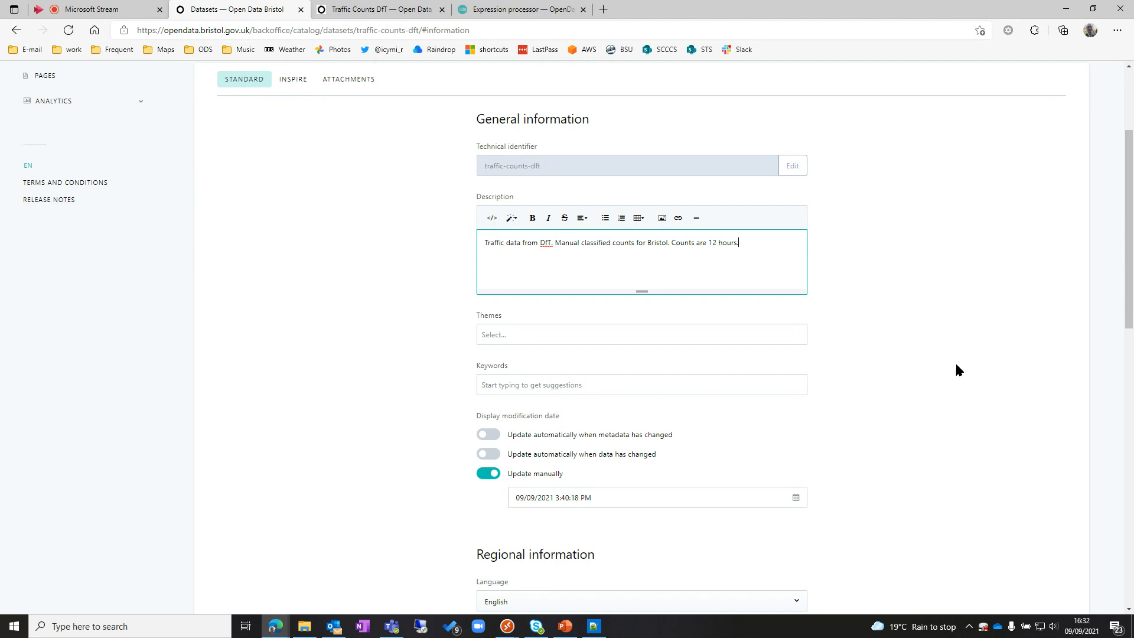